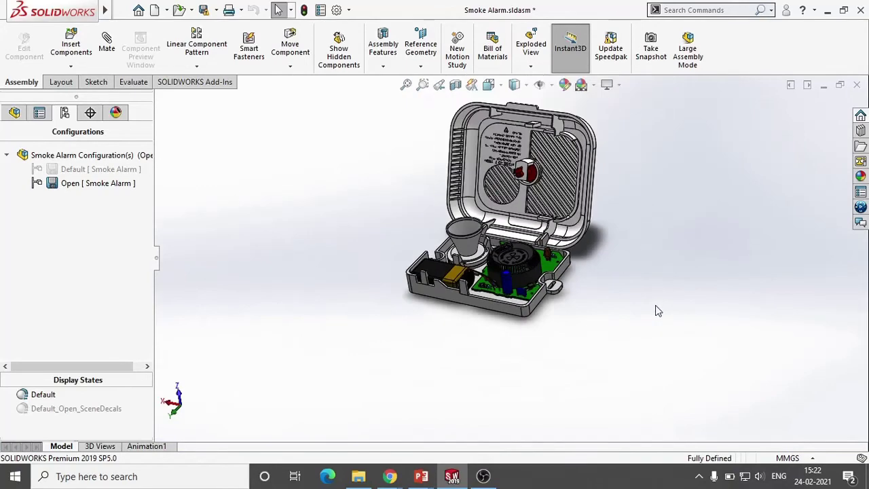
- Review the parts grouped in the Casing and Components folders of the smoke alarm assembly, and return to its configurations
{"action": "middle_click_drag", "start_coordinate": [658, 311], "coordinate": [774, 326]}
{"action": "left_click", "coordinate": [14, 112]}
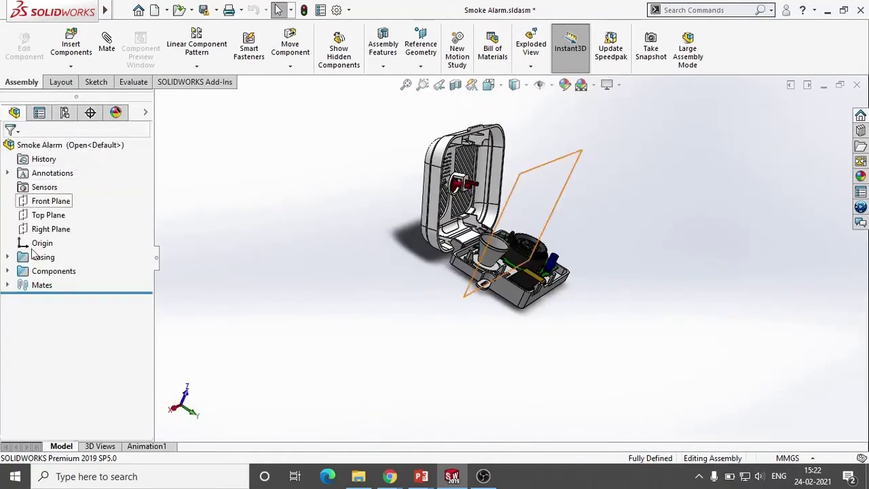
{"action": "left_click", "coordinate": [8, 258]}
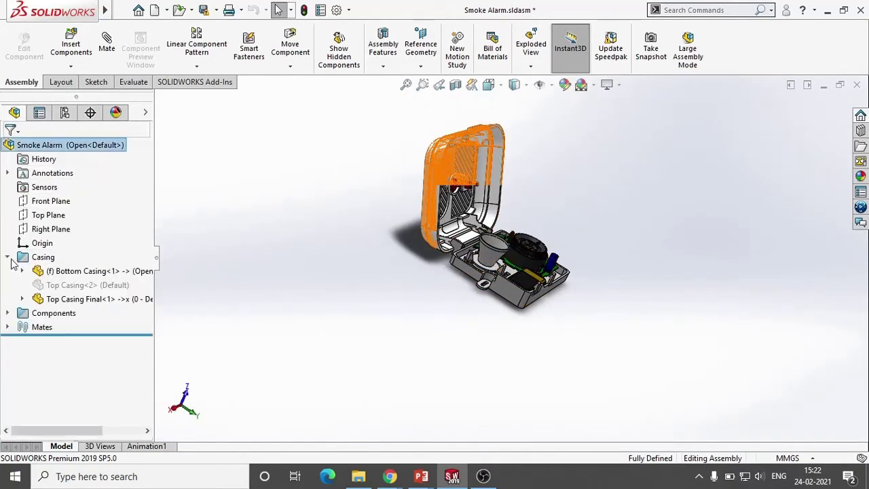
{"action": "left_click", "coordinate": [8, 314]}
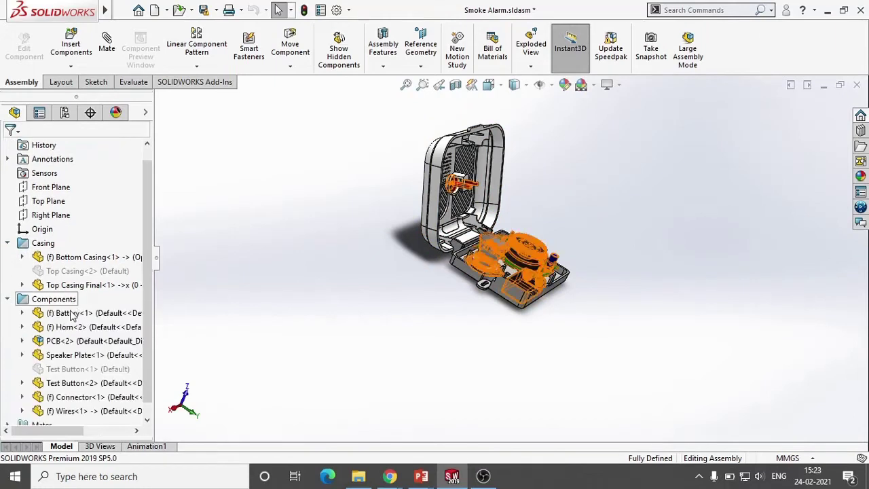
{"action": "left_click", "coordinate": [7, 300]}
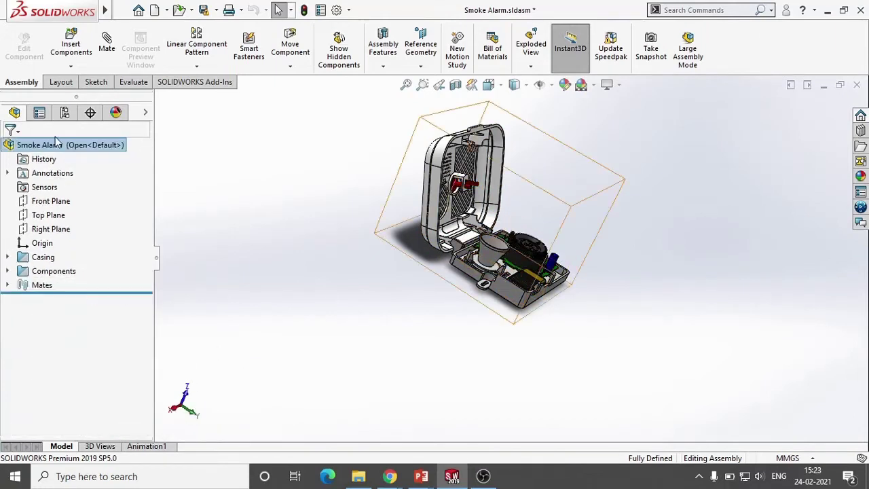
{"action": "left_click", "coordinate": [64, 112]}
- Show the assembly in the saved Default - Open view and dismiss the unsaved-document notification
{"action": "left_click", "coordinate": [501, 85]}
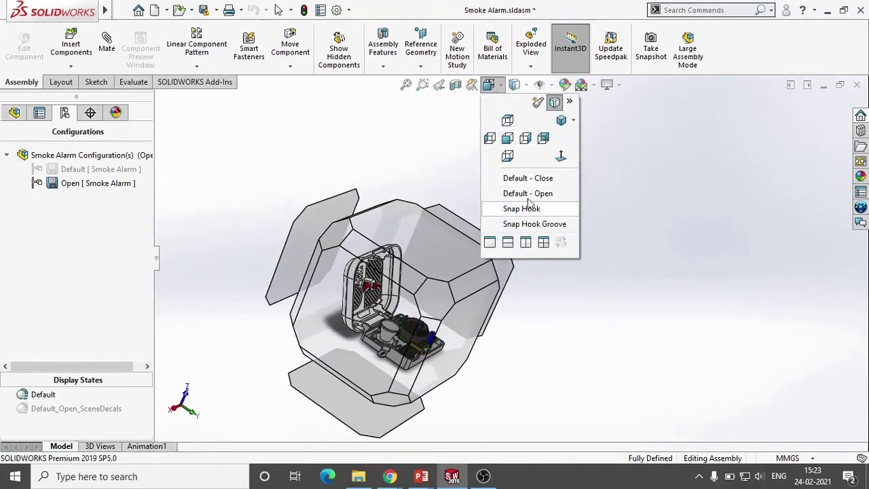
{"action": "left_click", "coordinate": [527, 193]}
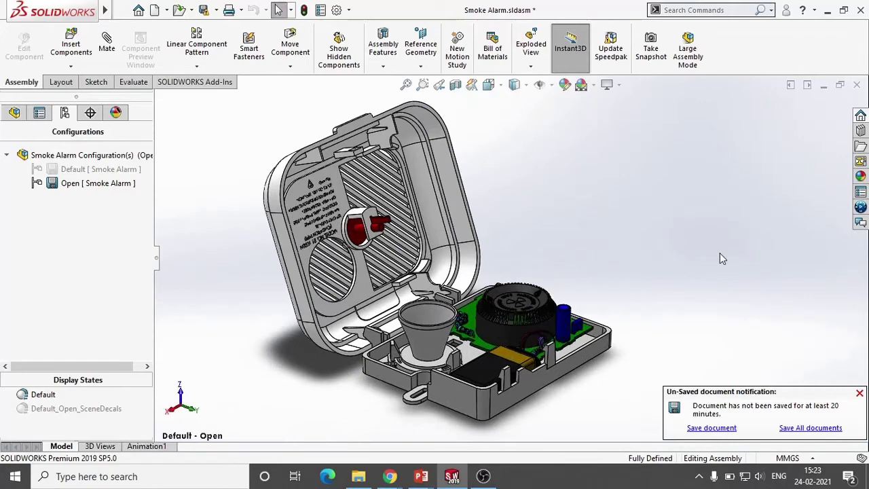
{"action": "left_click", "coordinate": [860, 393]}
{"action": "scroll", "coordinate": [411, 365], "scroll_direction": "down", "scroll_amount": 2}
{"action": "scroll", "coordinate": [411, 365], "scroll_direction": "down", "scroll_amount": 2}
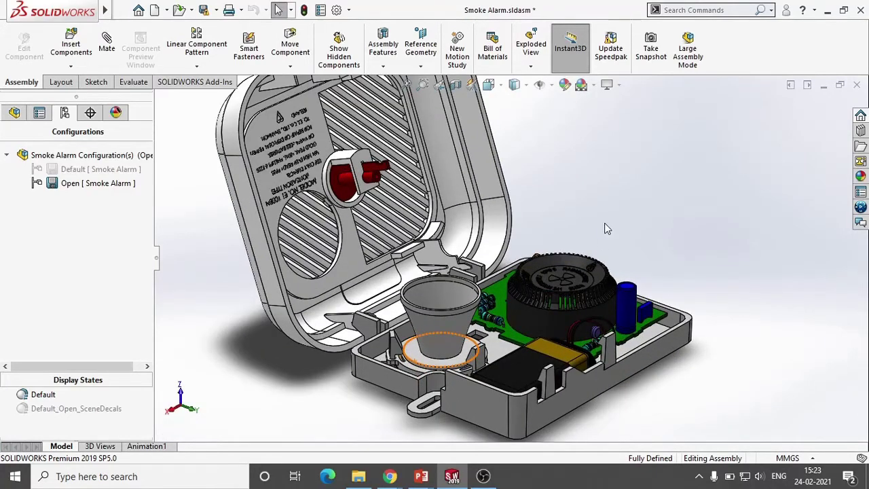
{"action": "middle_click_drag", "start_coordinate": [606, 229], "coordinate": [525, 99]}
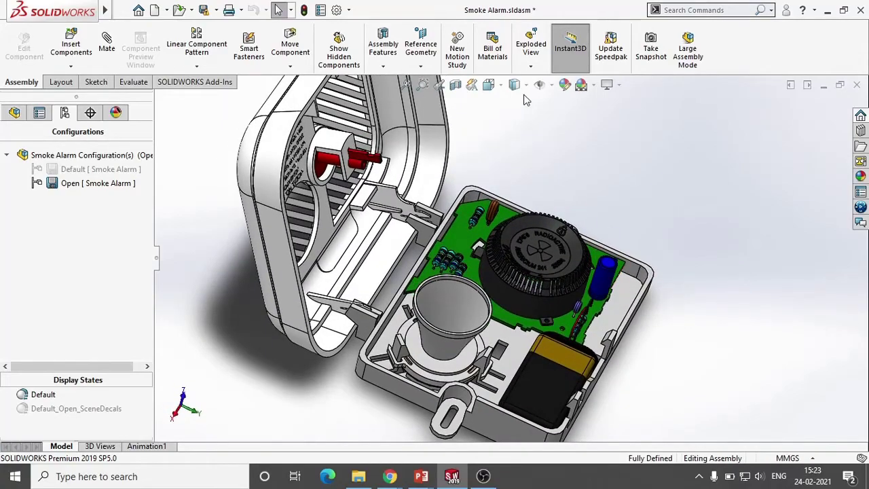
- Examine the assembly in the saved Snap Hook and Snap Hook Groove views
{"action": "left_click", "coordinate": [500, 87]}
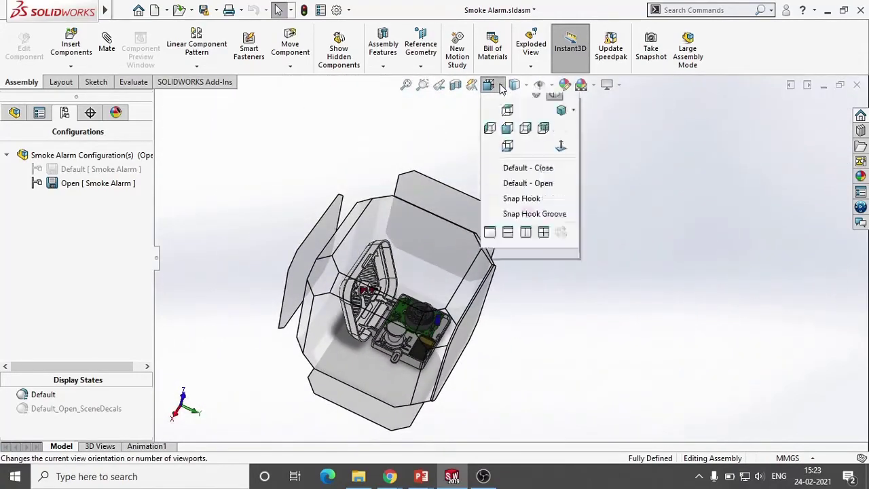
{"action": "left_click", "coordinate": [521, 207]}
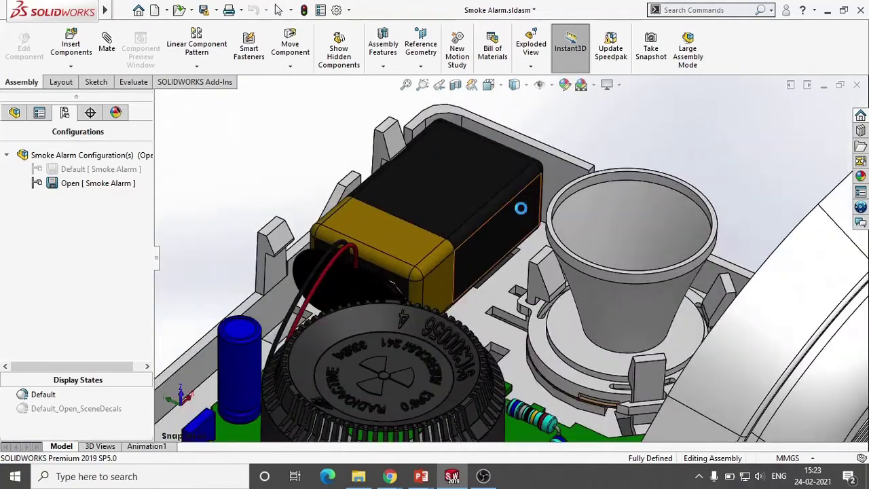
{"action": "left_click", "coordinate": [489, 85]}
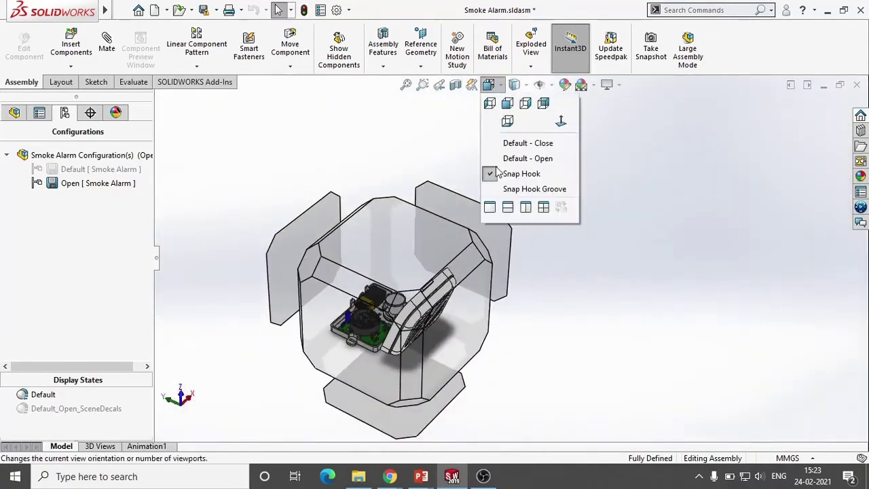
{"action": "left_click", "coordinate": [510, 228]}
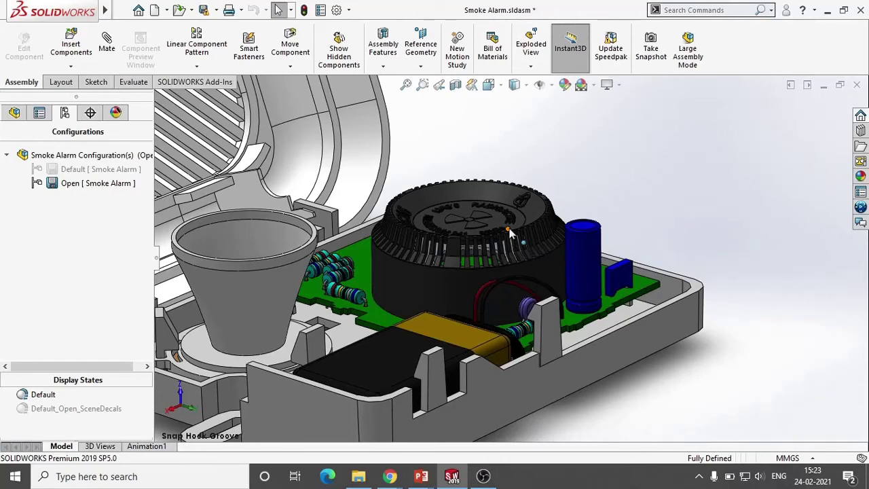
{"action": "scroll", "coordinate": [538, 203], "scroll_direction": "up", "scroll_amount": 6}
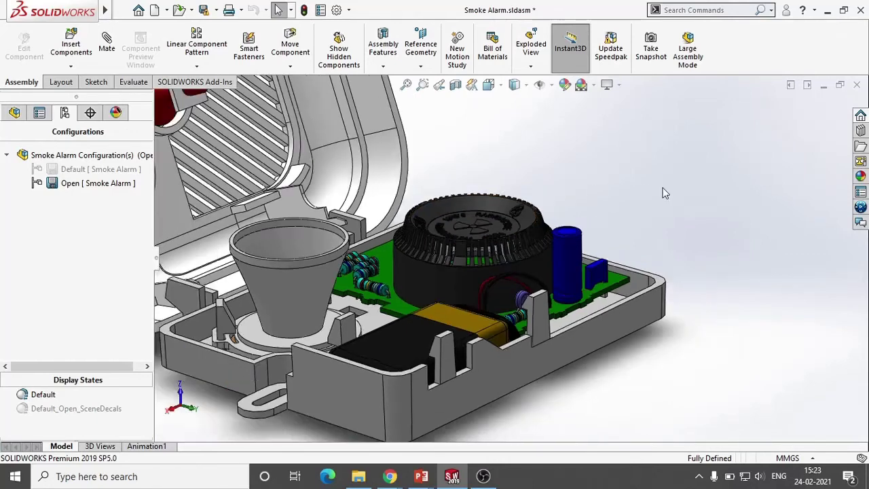
{"action": "scroll", "coordinate": [476, 166], "scroll_direction": "down", "scroll_amount": 3}
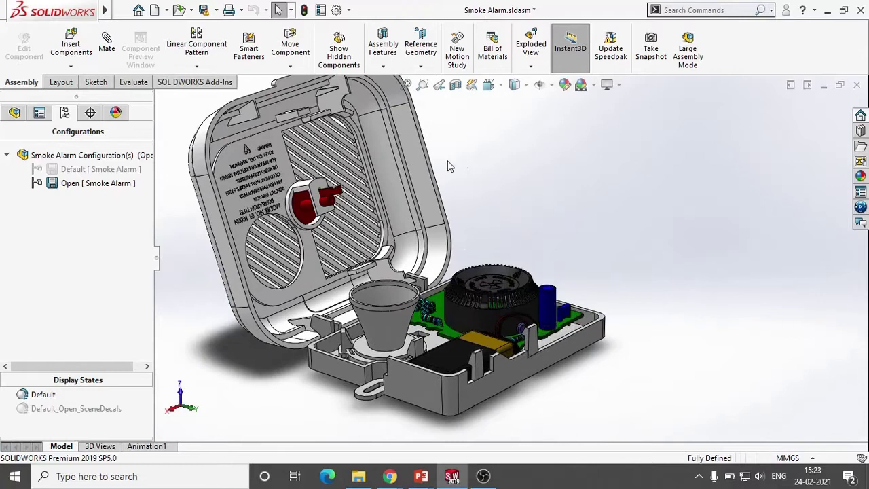
- Open the Top Casing Final part from the assembly in its own window, declining feature recognition
{"action": "left_click", "coordinate": [391, 177]}
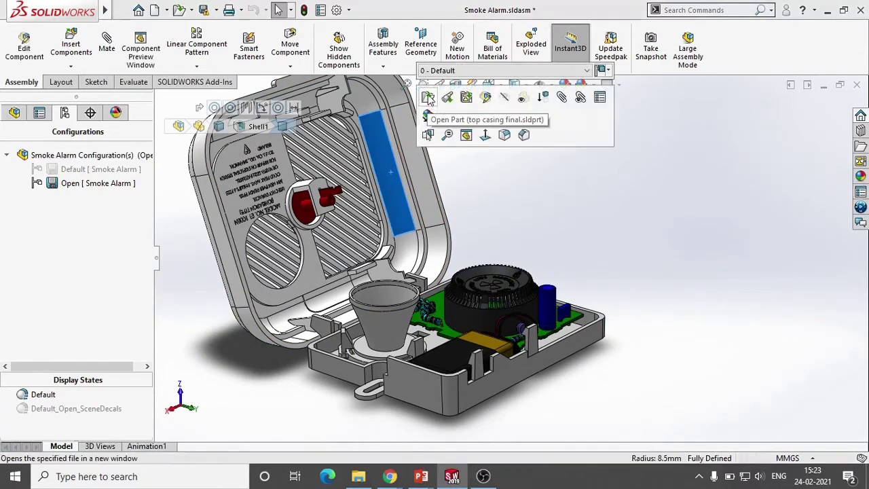
{"action": "left_click", "coordinate": [426, 94]}
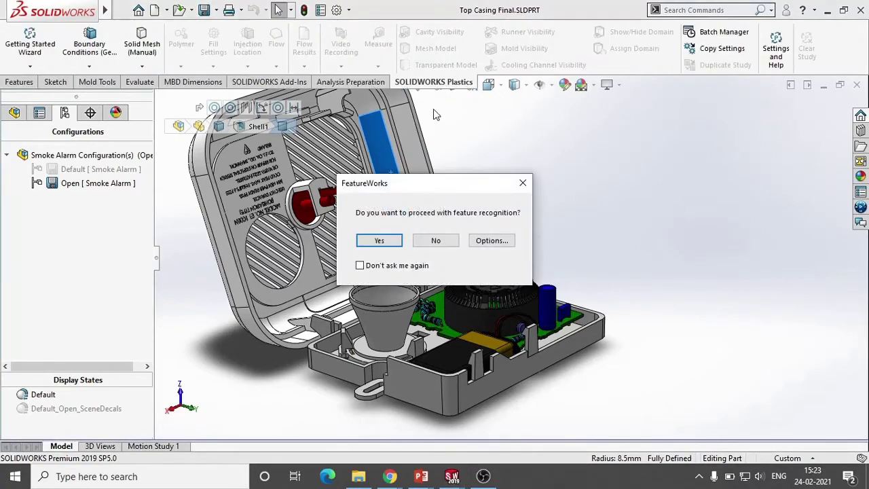
{"action": "left_click", "coordinate": [436, 242]}
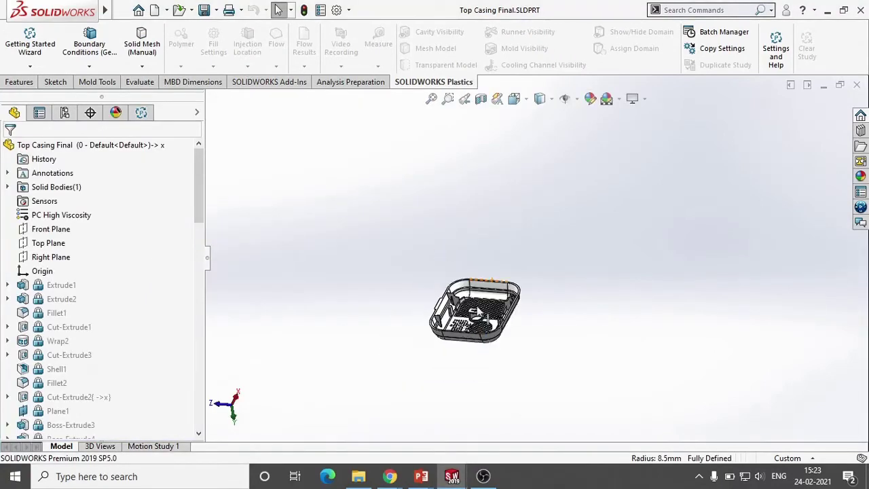
{"action": "scroll", "coordinate": [479, 312], "scroll_direction": "down", "scroll_amount": 5}
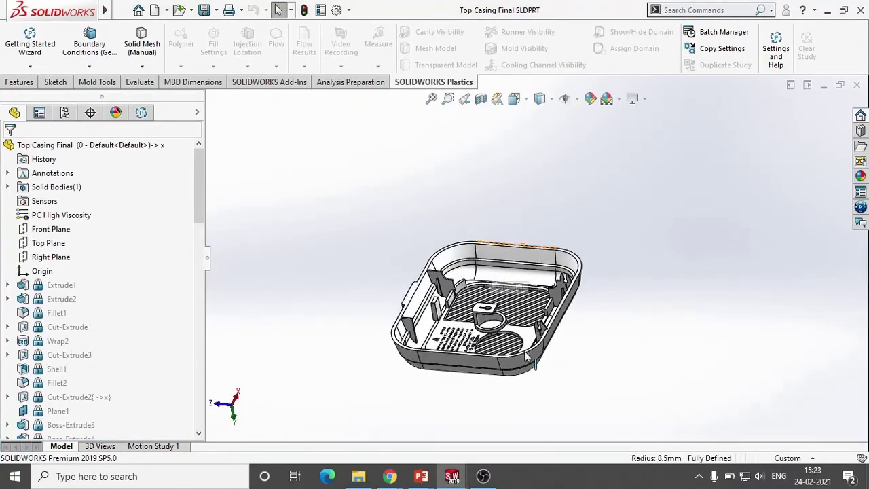
- Run a Draft Analysis on the top casing with its rim face as pull direction and a 1-degree draft angle
{"action": "left_click", "coordinate": [109, 82]}
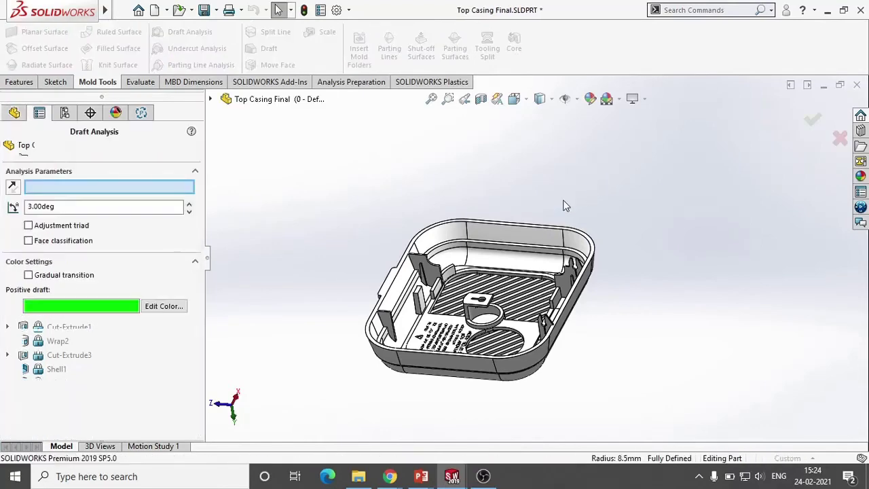
{"action": "scroll", "coordinate": [512, 228], "scroll_direction": "down", "scroll_amount": 5}
{"action": "scroll", "coordinate": [510, 242], "scroll_direction": "down", "scroll_amount": 3}
{"action": "left_click", "coordinate": [506, 250]}
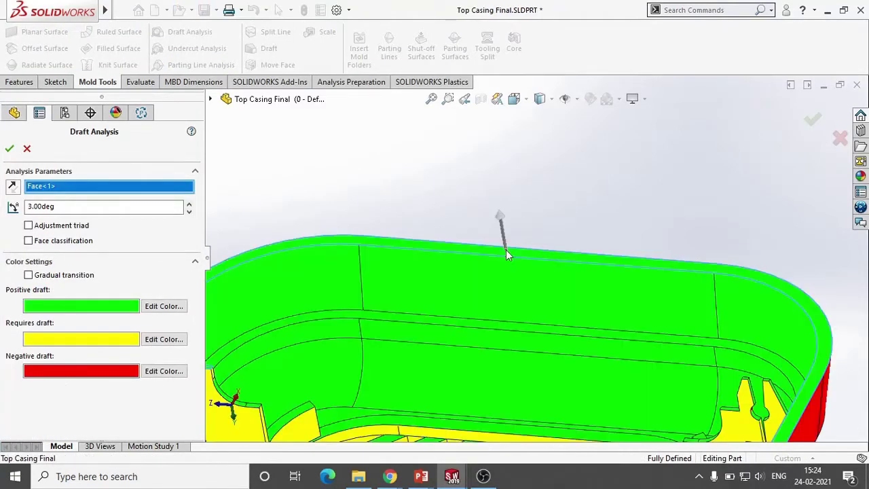
{"action": "scroll", "coordinate": [477, 276], "scroll_direction": "up", "scroll_amount": 8}
{"action": "left_click", "coordinate": [188, 211]}
{"action": "left_click", "coordinate": [188, 211]}
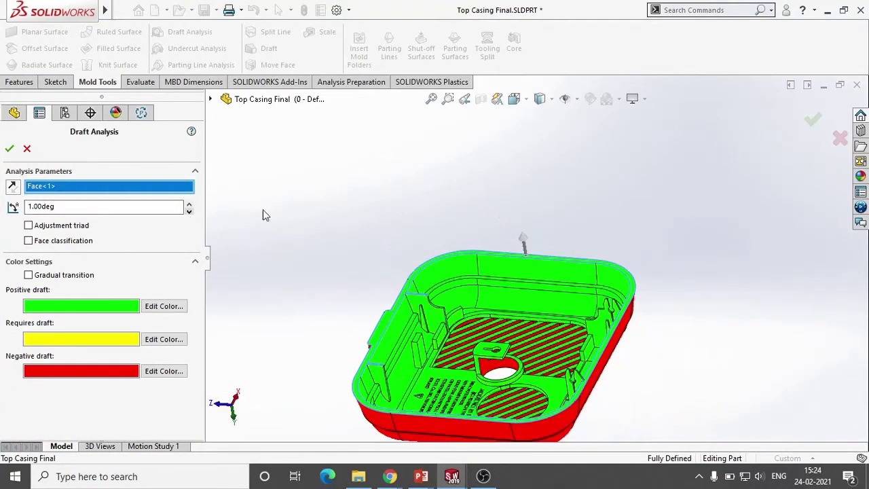
- Examine the draft colours on the casing's inner and outer faces from several angles, and close the Draft Analysis
{"action": "middle_click_drag", "start_coordinate": [600, 193], "coordinate": [631, 358]}
{"action": "scroll", "coordinate": [626, 339], "scroll_direction": "up", "scroll_amount": 3}
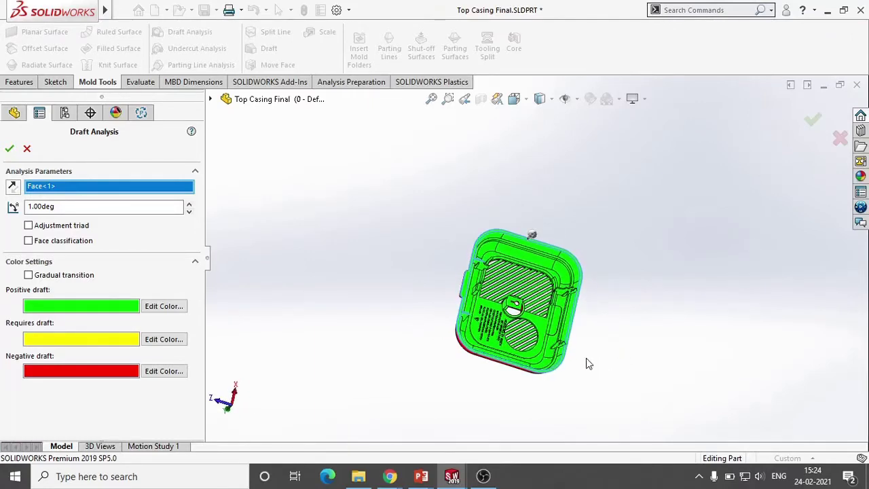
{"action": "mouse_move", "coordinate": [564, 307]}
{"action": "middle_click_drag", "start_coordinate": [564, 307], "coordinate": [661, 334]}
{"action": "mouse_move", "coordinate": [557, 350]}
{"action": "scroll", "coordinate": [554, 319], "scroll_direction": "down", "scroll_amount": 3}
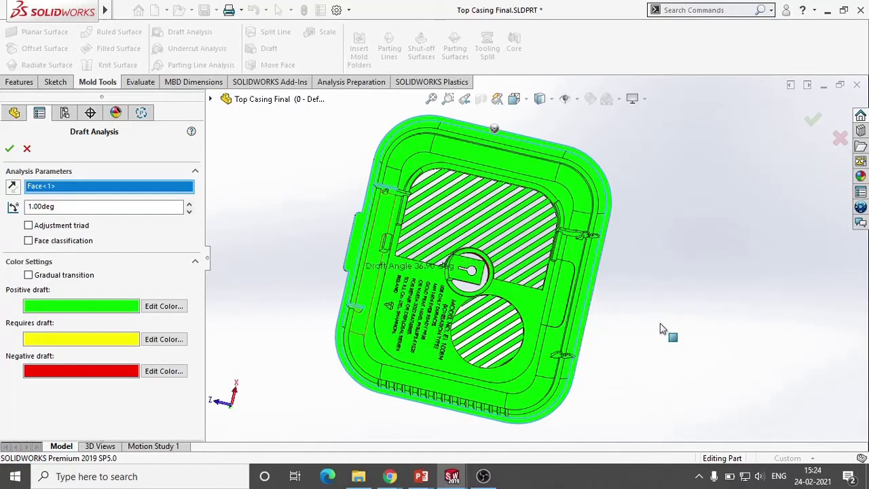
{"action": "middle_click_drag", "start_coordinate": [659, 328], "coordinate": [599, 207]}
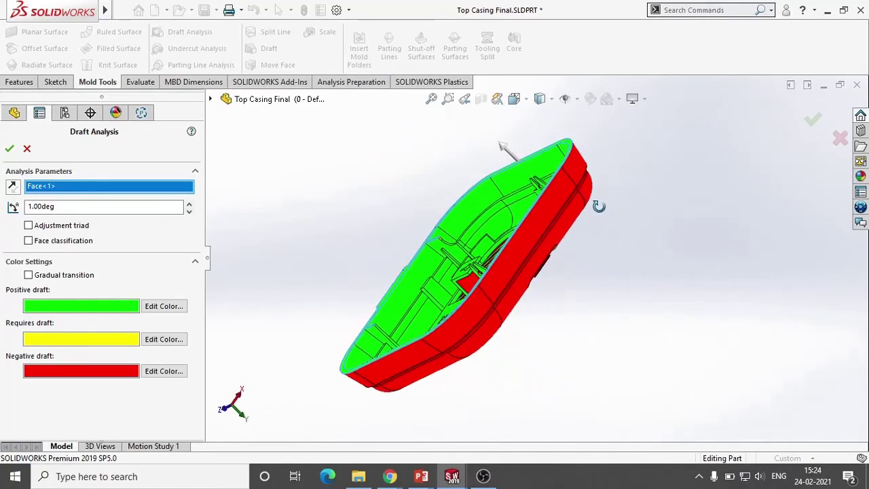
{"action": "mouse_move", "coordinate": [625, 271]}
{"action": "middle_mouse_down"}
{"action": "mouse_move", "coordinate": [695, 334]}
{"action": "mouse_move", "coordinate": [715, 329]}
{"action": "middle_mouse_up"}
{"action": "key", "text": "Escape"}
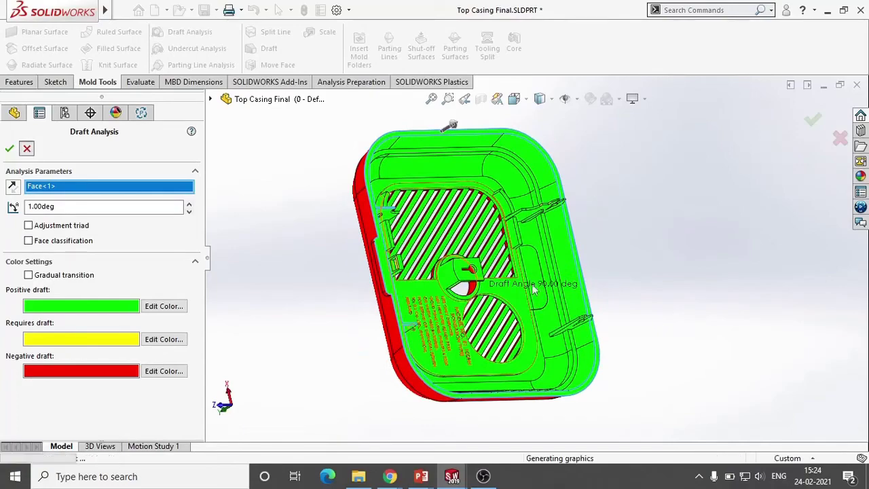
{"action": "middle_click_drag", "start_coordinate": [657, 315], "coordinate": [522, 154]}
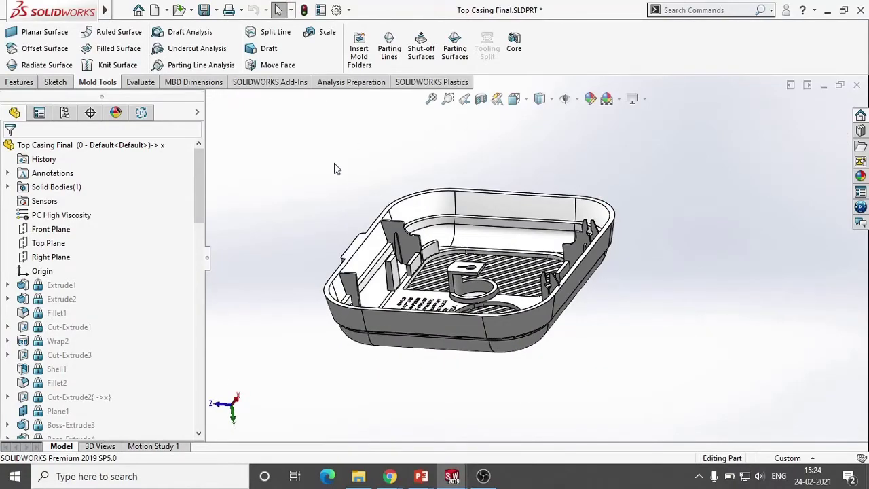
- Bring up the SOLIDWORKS Plastics study for the top casing and start an automatic shell mesh
{"action": "left_click", "coordinate": [278, 85]}
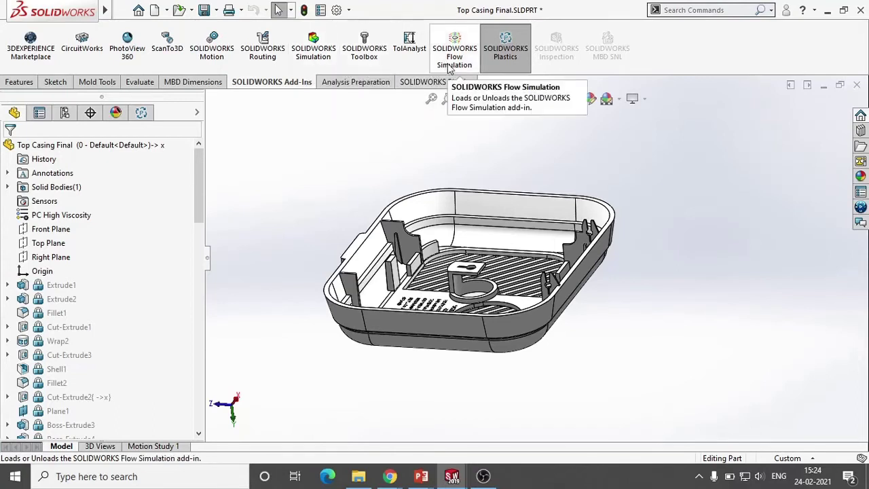
{"action": "left_click", "coordinate": [513, 56]}
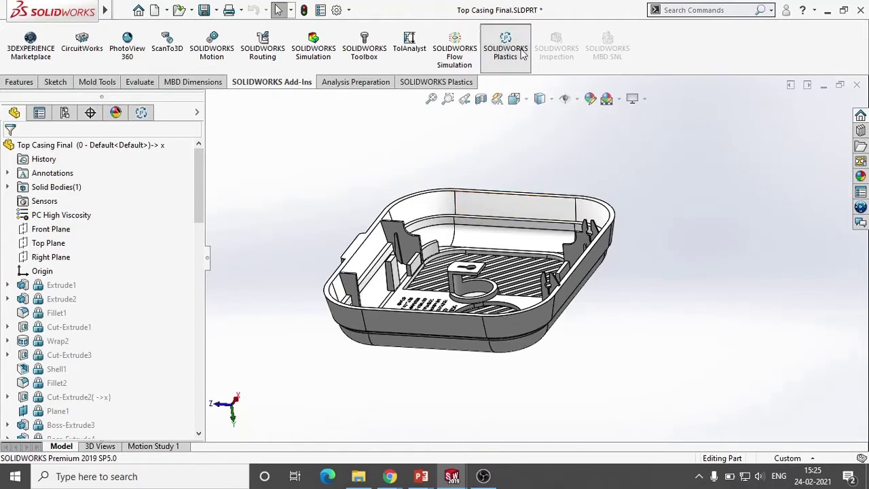
{"action": "left_click", "coordinate": [470, 83]}
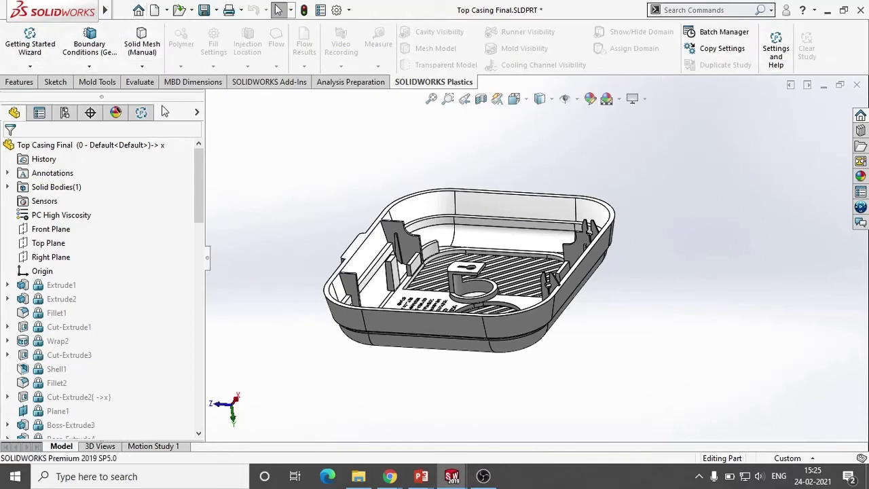
{"action": "left_click", "coordinate": [141, 113]}
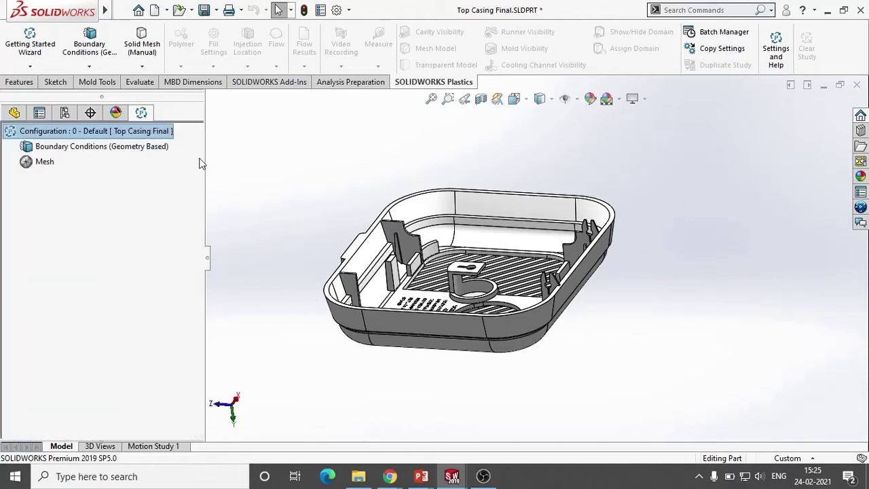
{"action": "right_click", "coordinate": [47, 162]}
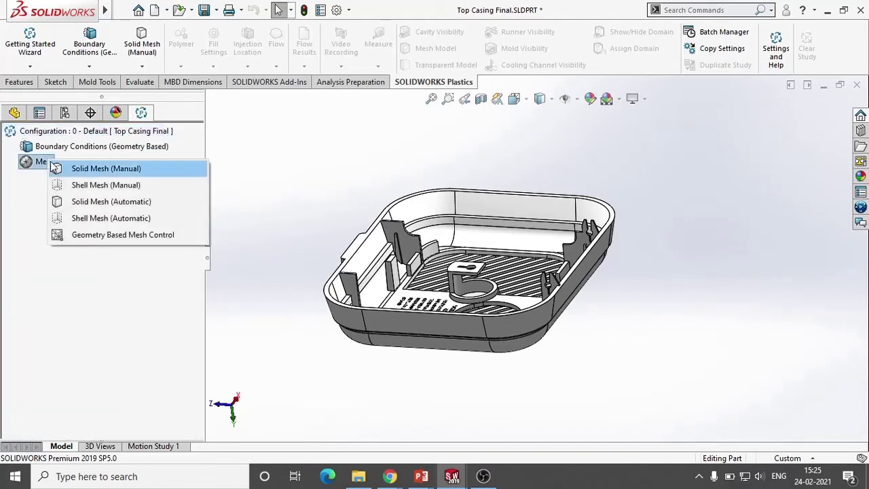
{"action": "left_click", "coordinate": [80, 218]}
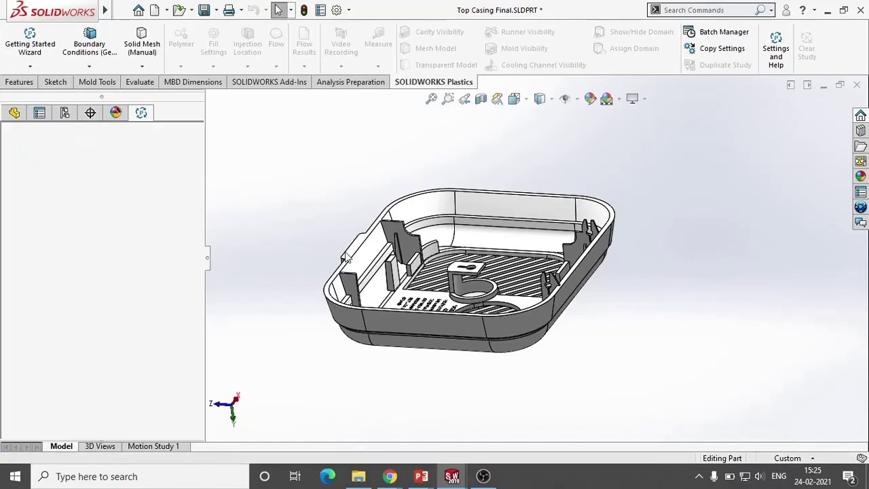
{"action": "key", "text": "alt+Tab"}
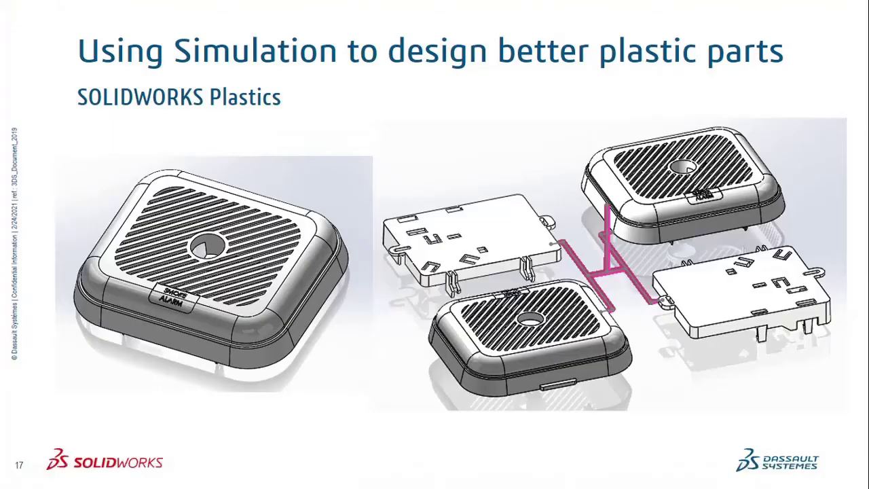
{"action": "key", "text": "alt+Tab"}
{"action": "key", "text": "Tab"}
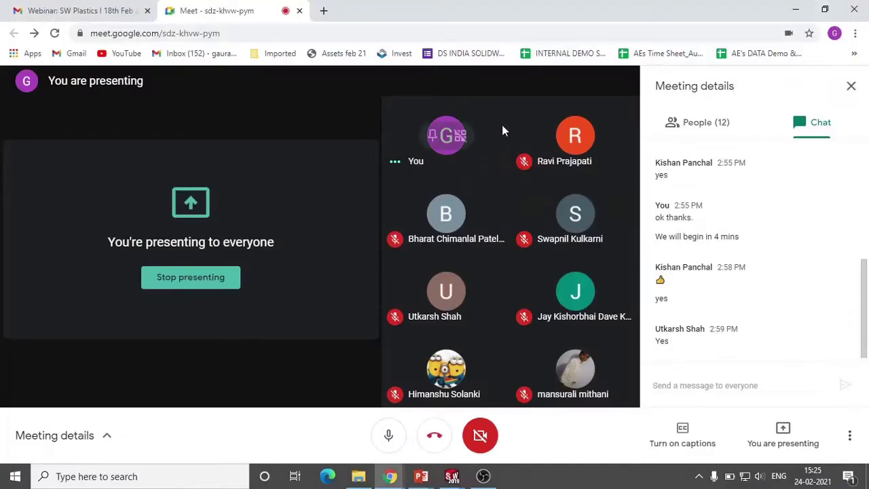
{"action": "key", "text": "alt+Tab"}
{"action": "key", "text": "Escape"}
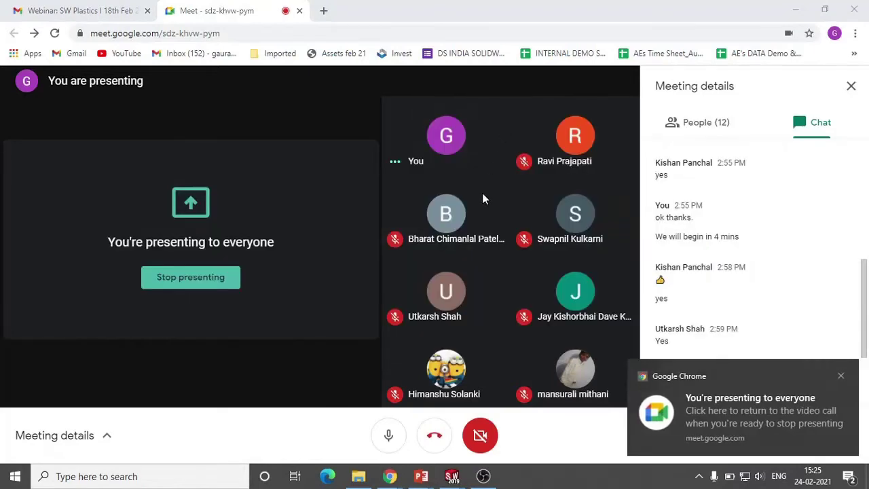
- Minimise the Google Meet window and end the running PowerPoint slide show to return to SOLIDWORKS
{"action": "key", "text": "alt+Tab"}
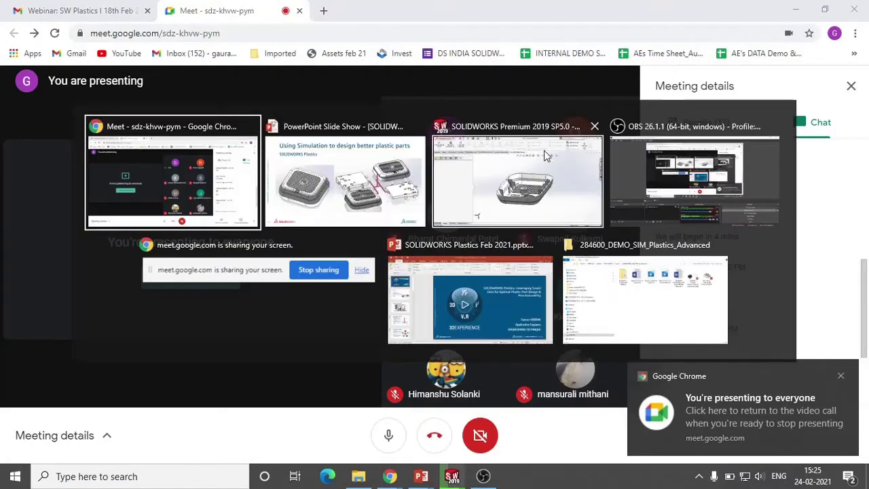
{"action": "key", "text": "Escape"}
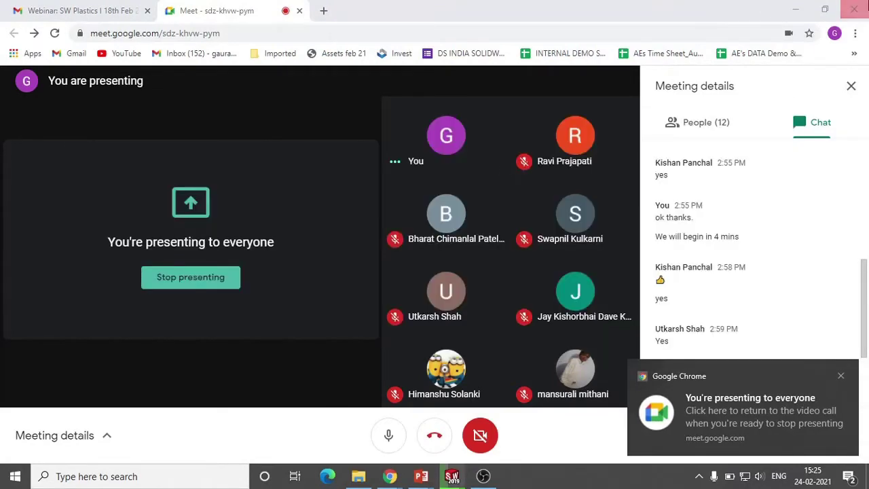
{"action": "left_click", "coordinate": [796, 9]}
{"action": "key", "text": "alt+Tab"}
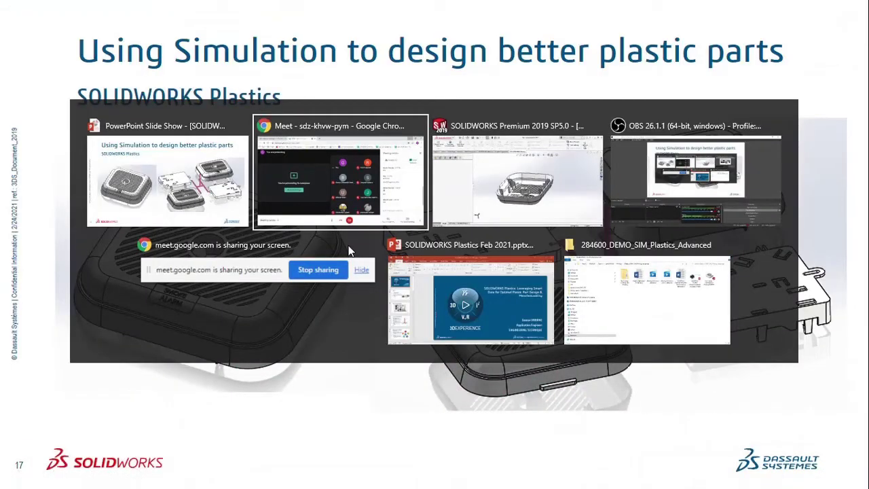
{"action": "key", "text": "alt+Tab"}
{"action": "key", "text": "alt+Tab"}
{"action": "key", "text": "alt+Tab"}
{"action": "key", "text": "alt+Tab"}
{"action": "key", "text": "alt+Tab"}
{"action": "key", "text": "alt+Tab"}
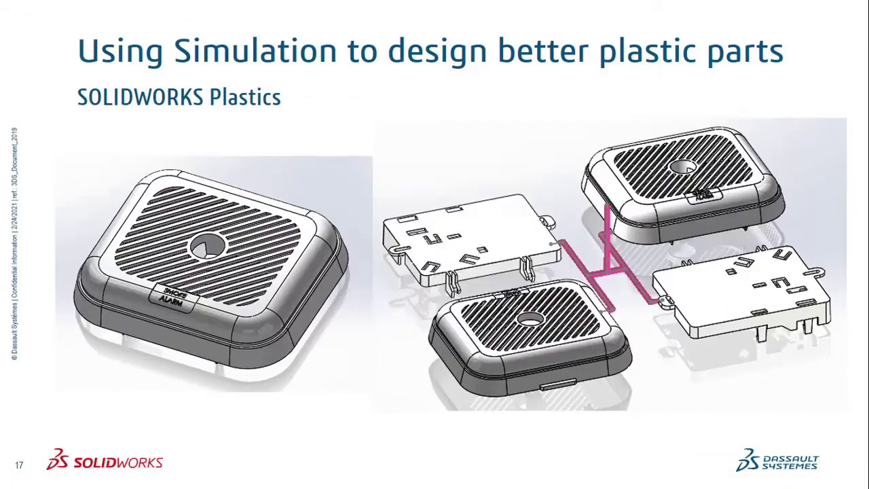
{"action": "key", "text": "Escape"}
{"action": "key", "text": "alt+Tab"}
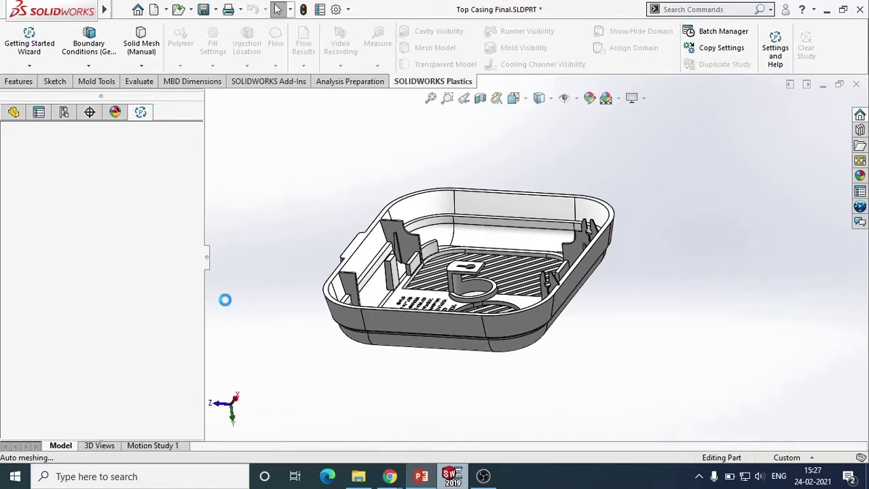
- Switch to Google Meet to read the chat and admit the waiting participant, and return to SOLIDWORKS
{"action": "key", "text": "alt+Tab"}
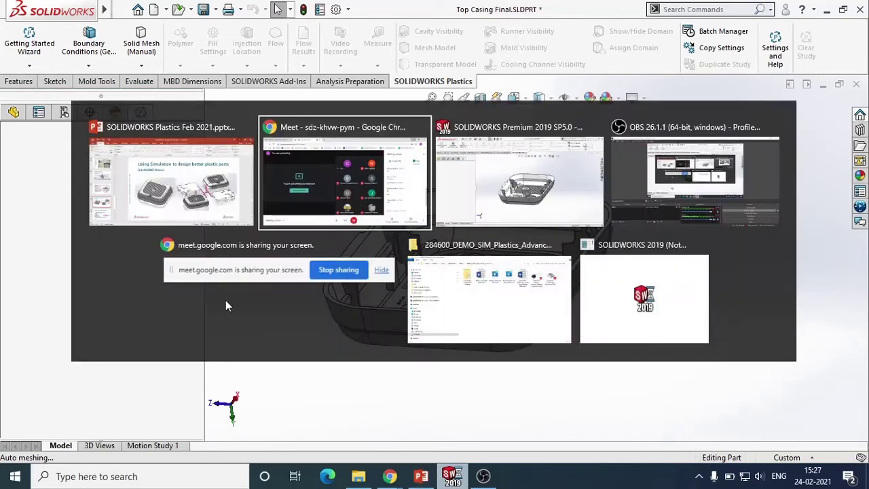
{"action": "key", "text": "alt+Tab"}
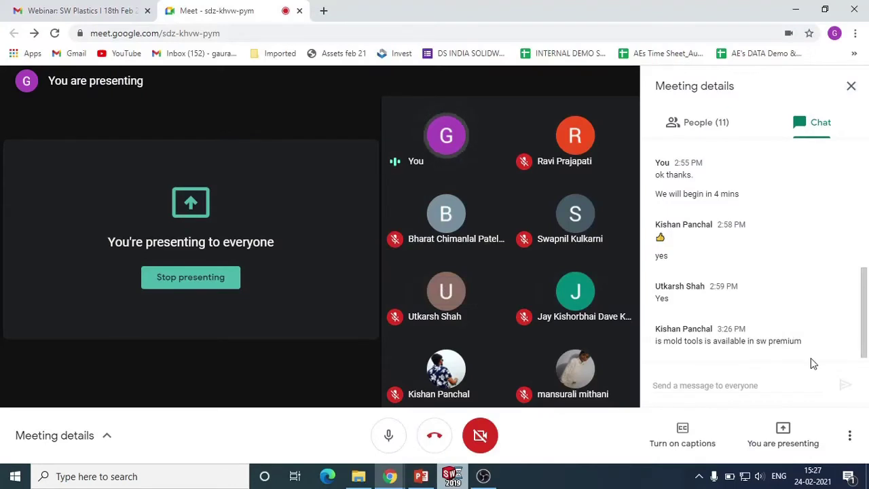
{"action": "left_click", "coordinate": [723, 393]}
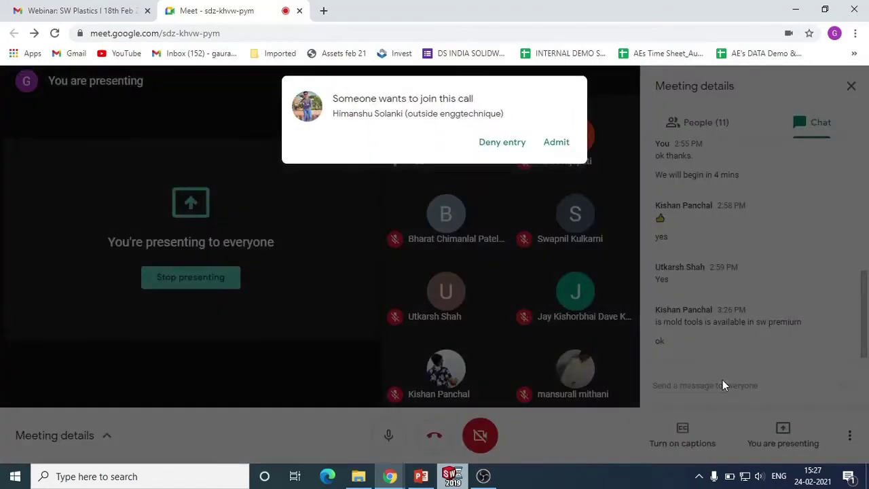
{"action": "left_click", "coordinate": [558, 145]}
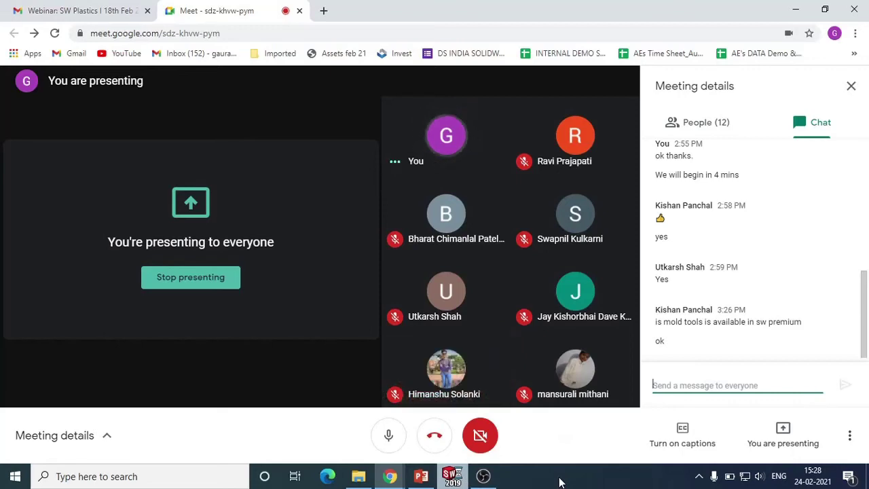
{"action": "left_click", "coordinate": [797, 14]}
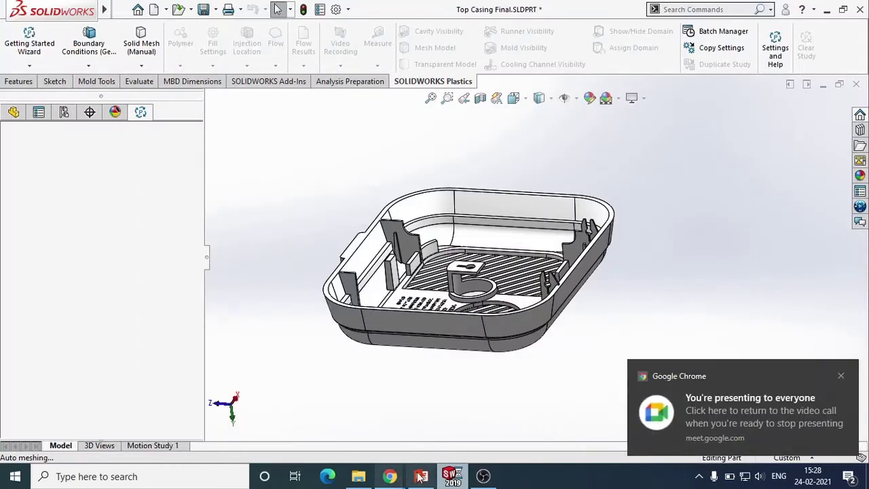
{"action": "left_click", "coordinate": [841, 375]}
- Bring up Task Manager and end the SOLIDWORKS 2019 task that holds the Smoke Alarm and Top Casing Final files
{"action": "right_click", "coordinate": [576, 481]}
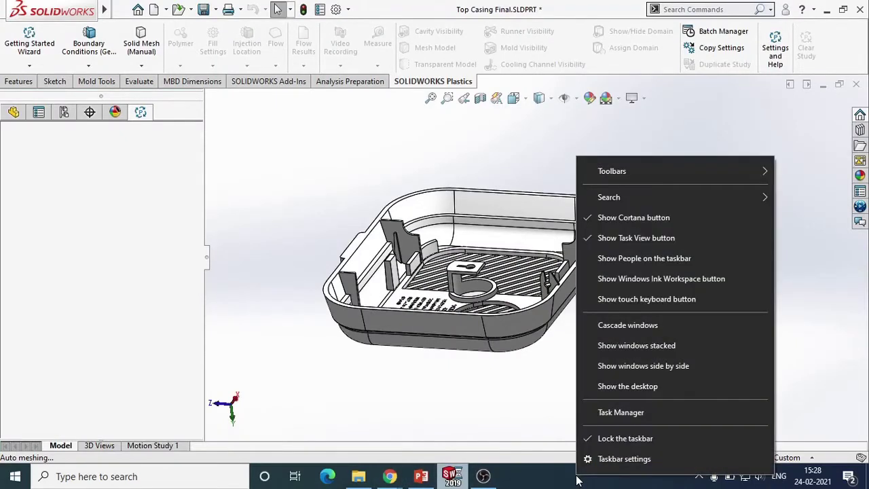
{"action": "left_click", "coordinate": [570, 482]}
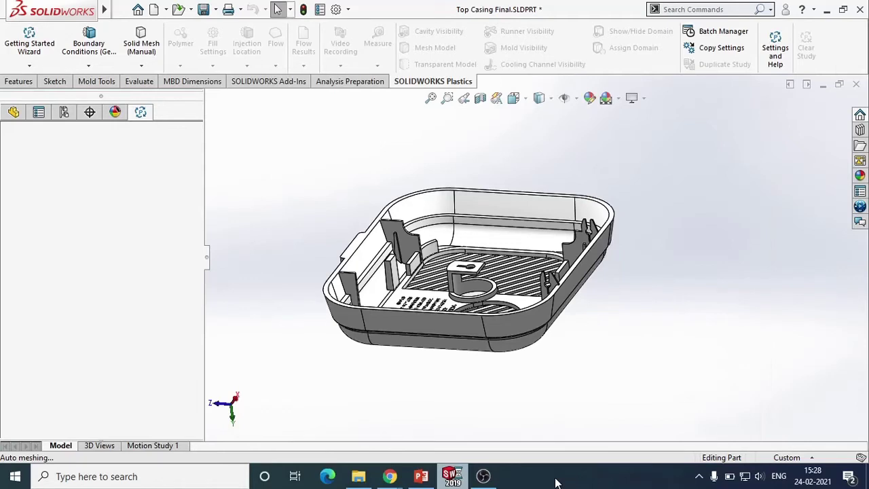
{"action": "right_click", "coordinate": [555, 483]}
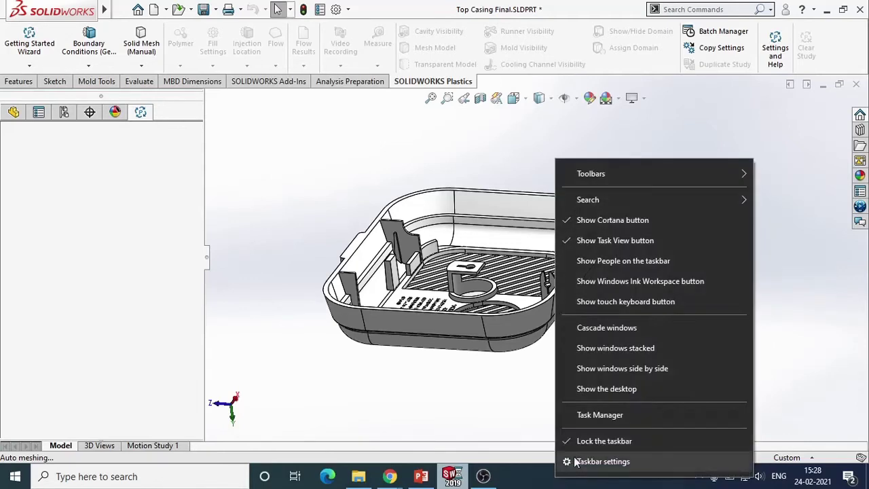
{"action": "left_click", "coordinate": [605, 416]}
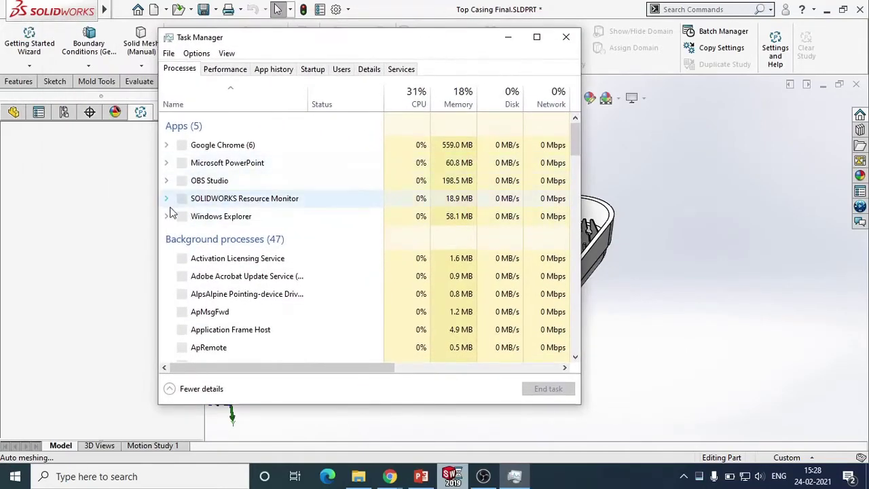
{"action": "left_click", "coordinate": [165, 200]}
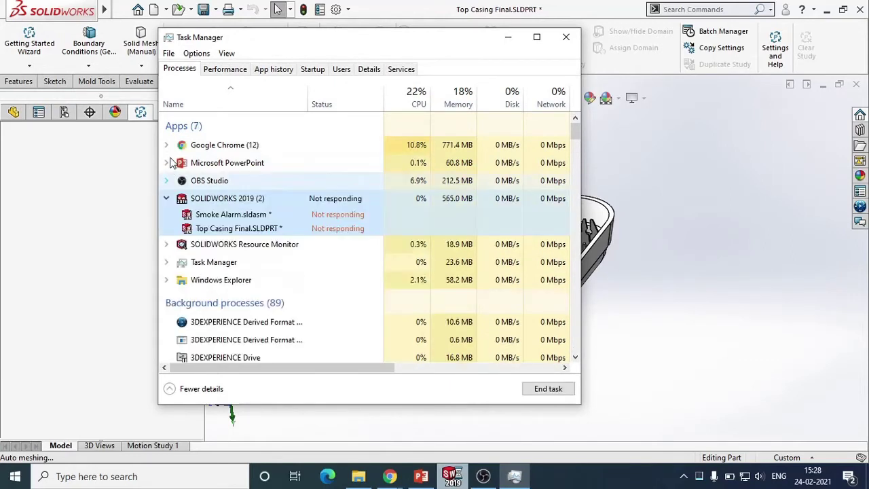
{"action": "right_click", "coordinate": [209, 202]}
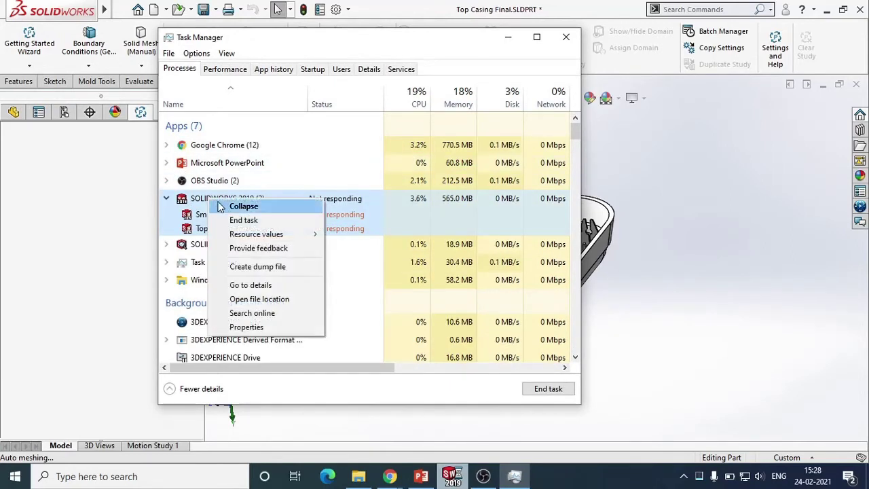
{"action": "left_click", "coordinate": [234, 220]}
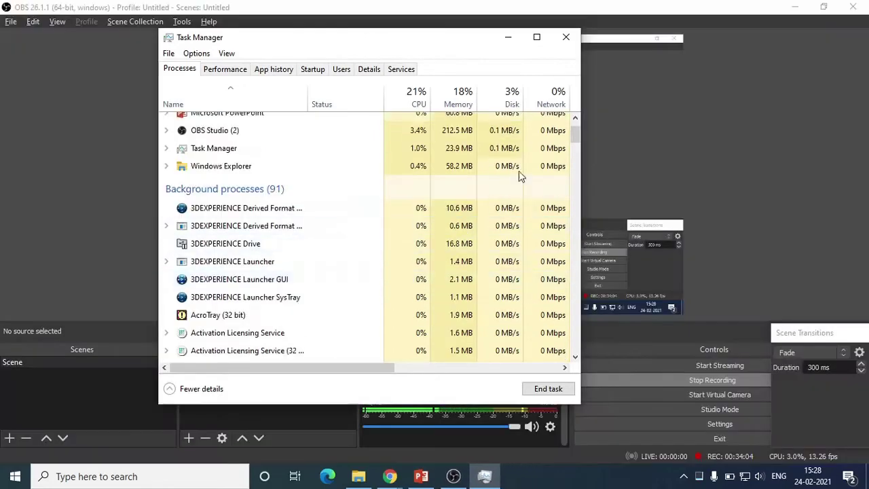
- Minimise Task Manager and OBS Studio and launch SOLIDWORKS 2019 again from the desktop
{"action": "left_click", "coordinate": [508, 39]}
{"action": "left_click", "coordinate": [795, 6]}
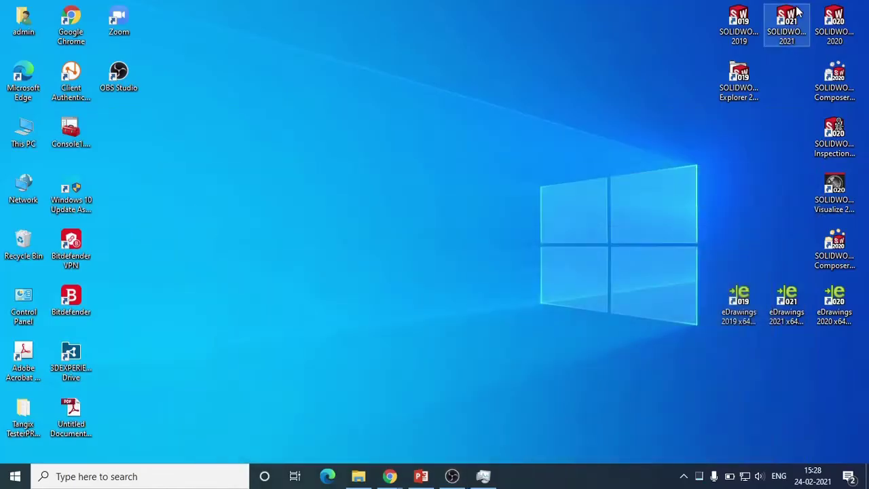
{"action": "double_click", "coordinate": [760, 36]}
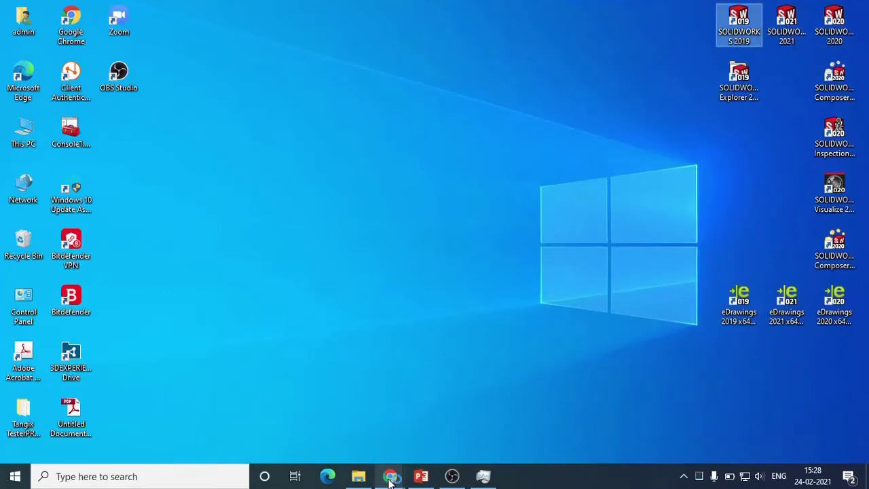
- Check the Google Meet chat for new messages, and minimise the browser and PowerPoint windows
{"action": "left_click", "coordinate": [426, 479]}
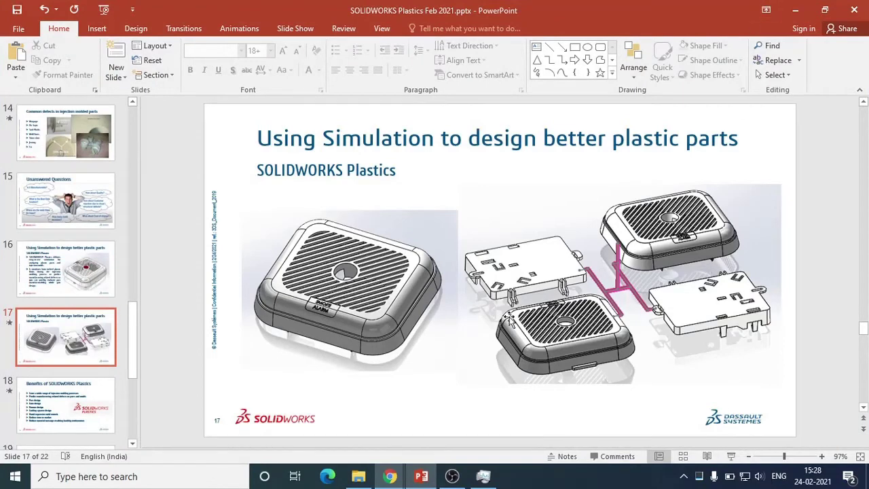
{"action": "left_click", "coordinate": [387, 480]}
{"action": "left_click", "coordinate": [325, 442]}
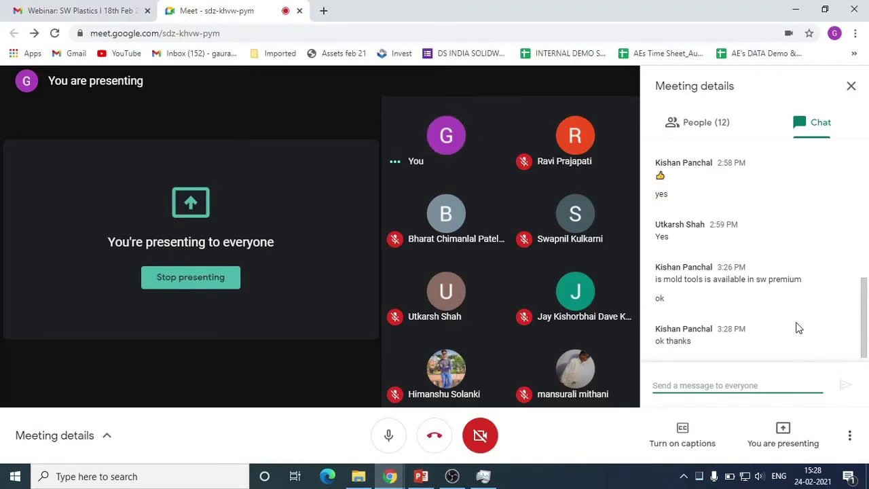
{"action": "left_click", "coordinate": [799, 10]}
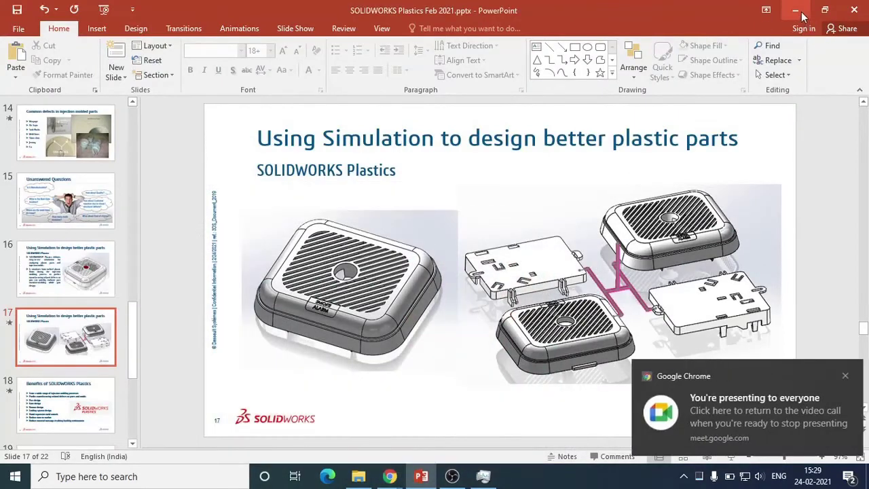
{"action": "left_click", "coordinate": [796, 9]}
{"action": "left_click", "coordinate": [840, 375]}
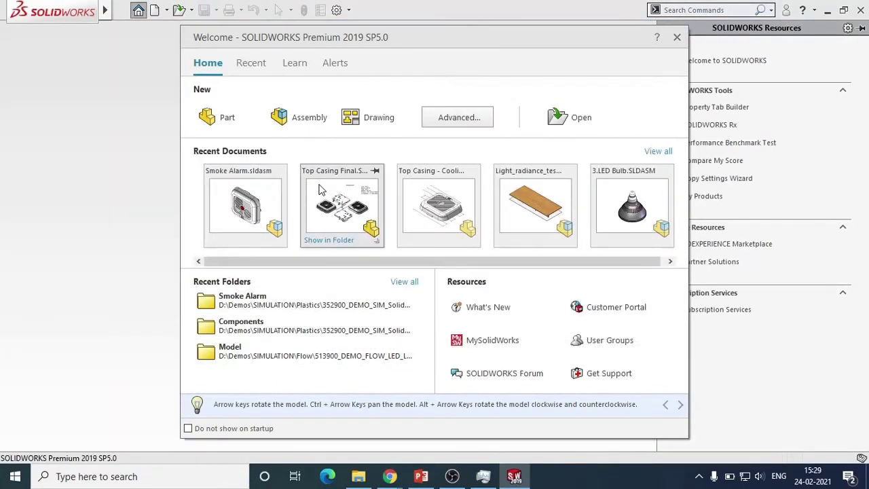
- Open the recent assembly Smoke Alarm.sldasm and activate its Open configuration
{"action": "left_click", "coordinate": [237, 192]}
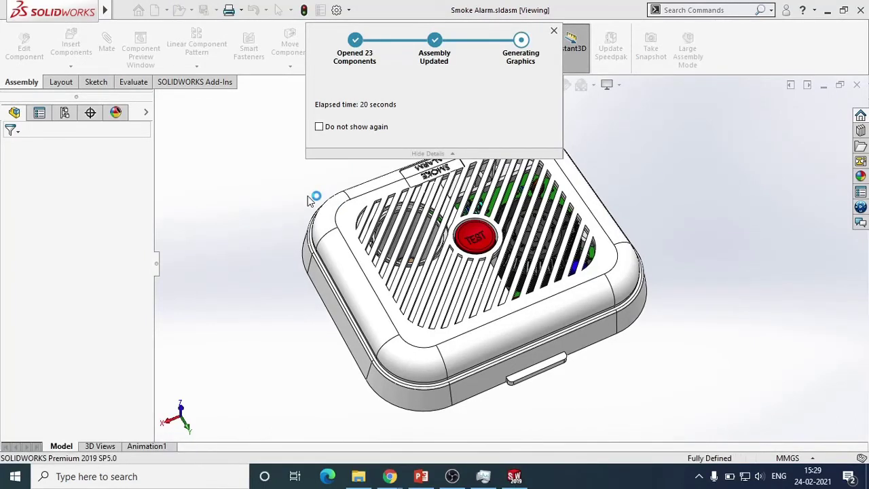
{"action": "left_click", "coordinate": [64, 113]}
{"action": "double_click", "coordinate": [63, 182]}
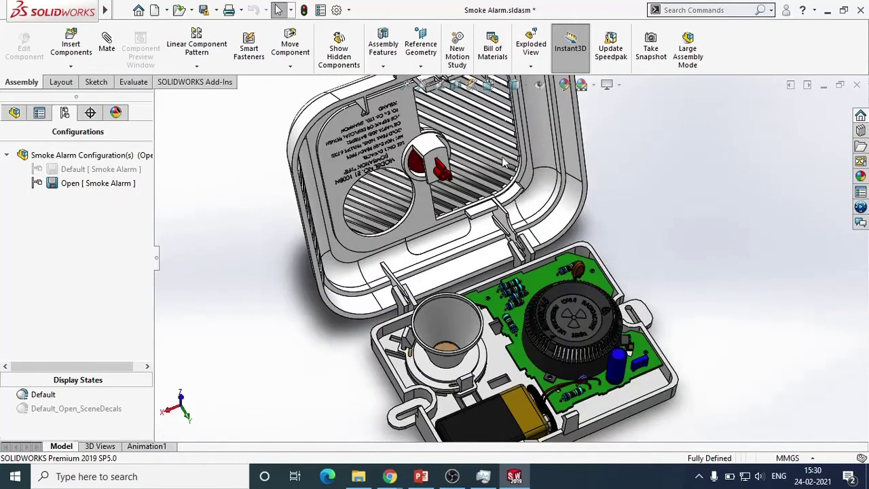
- Open the top casing from the opened smoke alarm in its own window without feature recognition, fitted to the view
{"action": "left_click", "coordinate": [543, 148]}
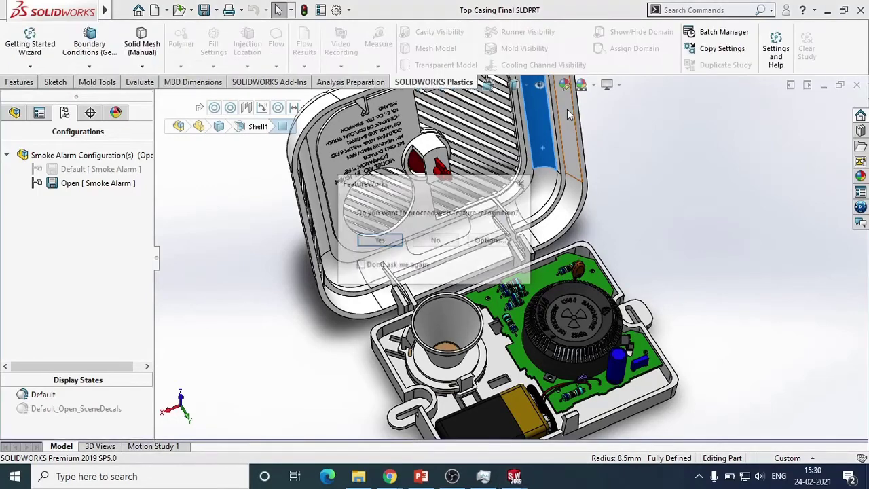
{"action": "left_click", "coordinate": [436, 240]}
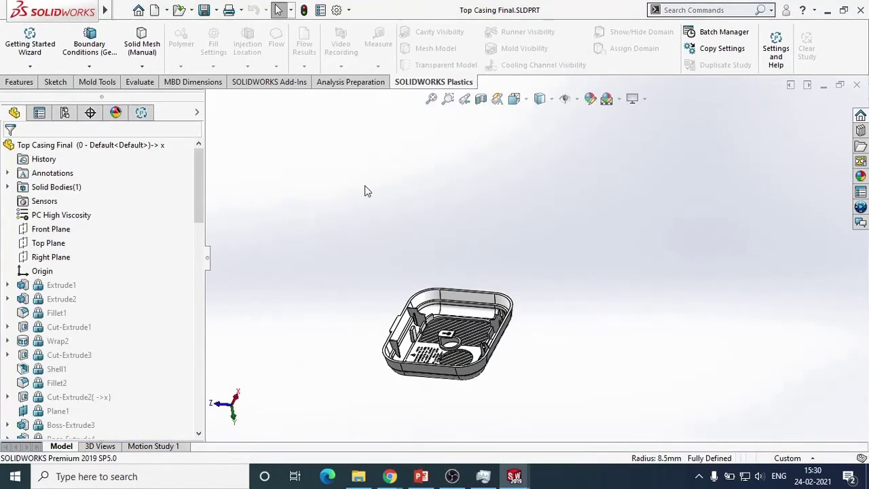
{"action": "key", "text": "f"}
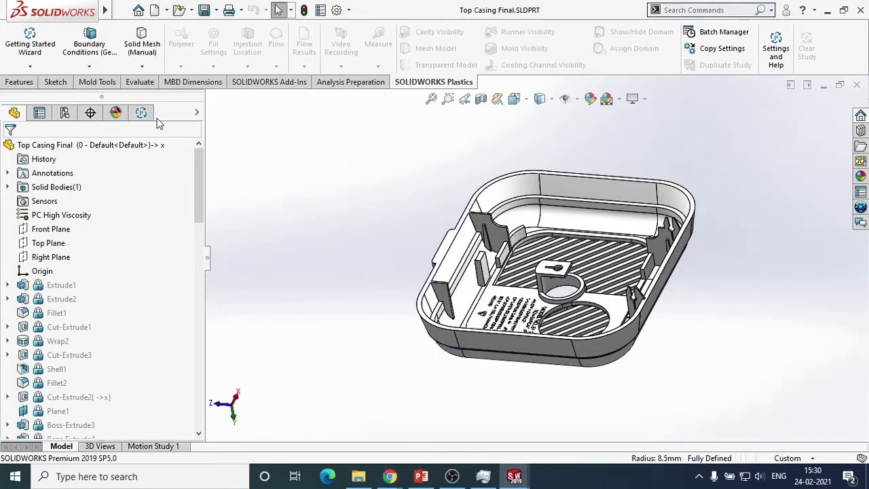
- Activate the top casing's "2 - Default - Thin 1.0mm" configuration, reload its SOLIDWORKS Plastics project and display the study tree
{"action": "left_click", "coordinate": [64, 112]}
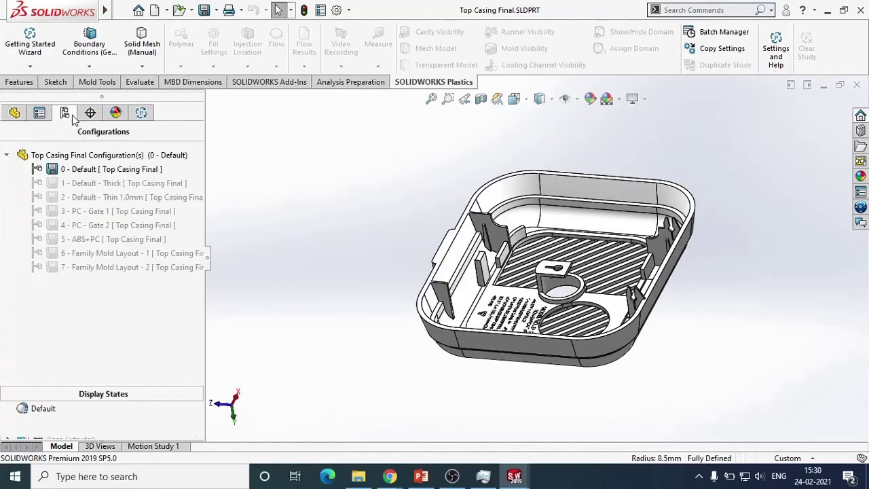
{"action": "double_click", "coordinate": [94, 196]}
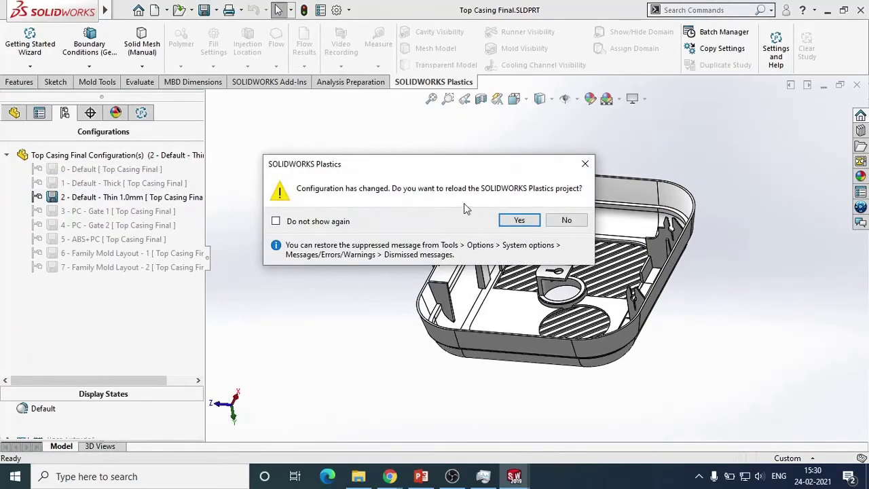
{"action": "left_click", "coordinate": [517, 222]}
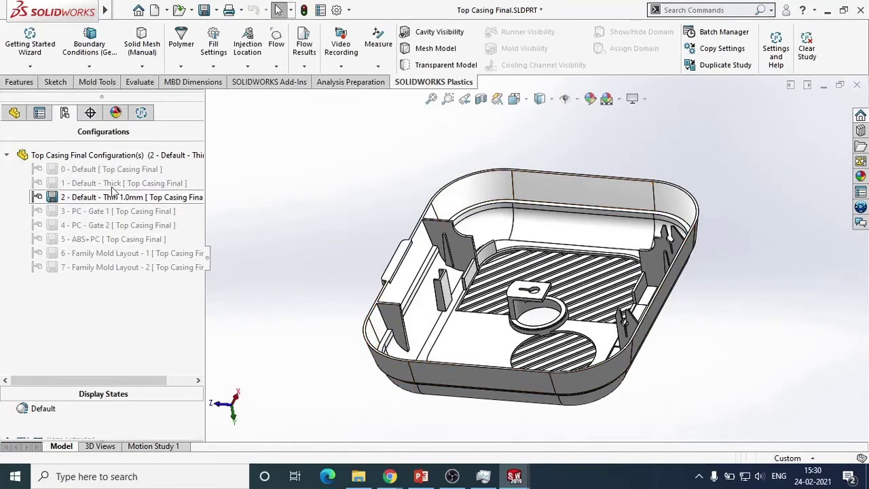
{"action": "left_click", "coordinate": [141, 113]}
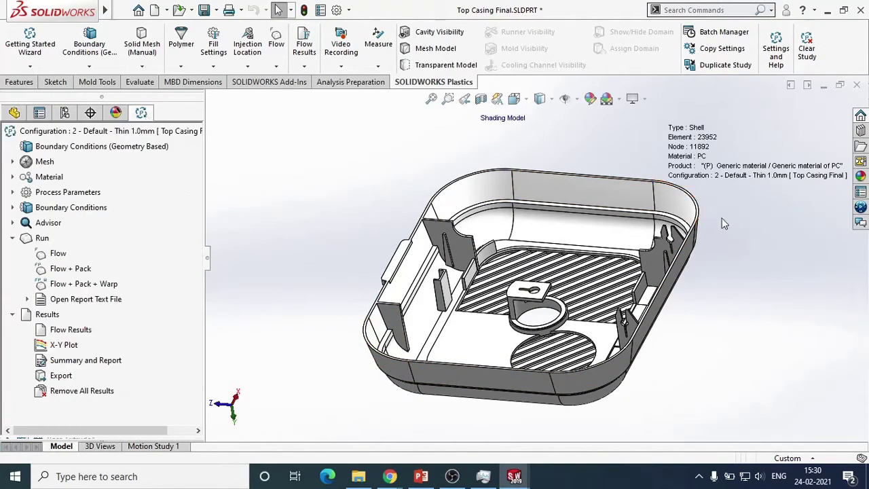
{"action": "middle_click_drag", "start_coordinate": [807, 240], "coordinate": [709, 247], "text": "ctrl"}
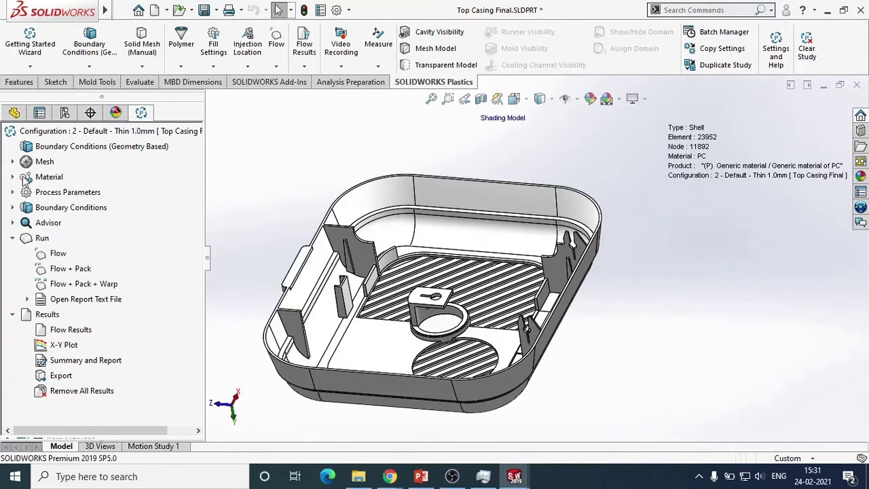
- Look over the thin casing's feature tree and return to its Plastics study tree
{"action": "left_click", "coordinate": [14, 112]}
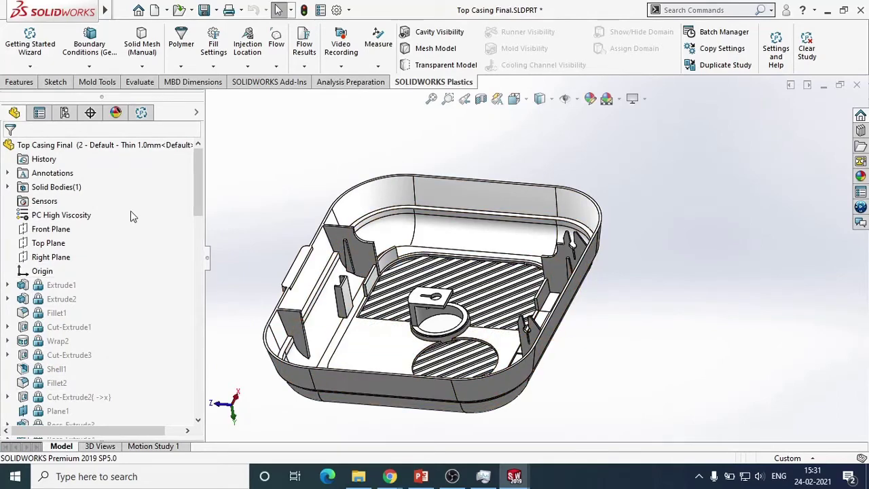
{"action": "left_click_drag", "start_coordinate": [198, 188], "coordinate": [203, 149]}
{"action": "left_click", "coordinate": [141, 113]}
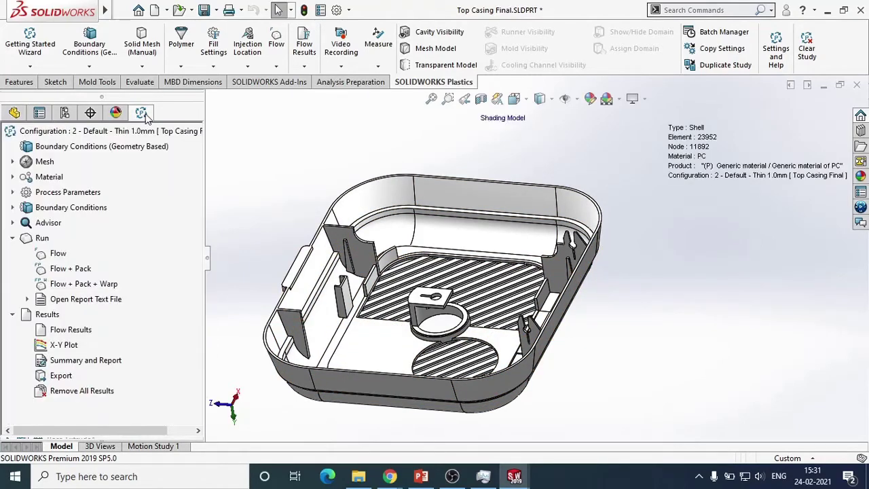
- Check the mesh entry in the study tree and open the material database for the study's polymer
{"action": "middle_click_drag", "start_coordinate": [381, 292], "coordinate": [429, 332]}
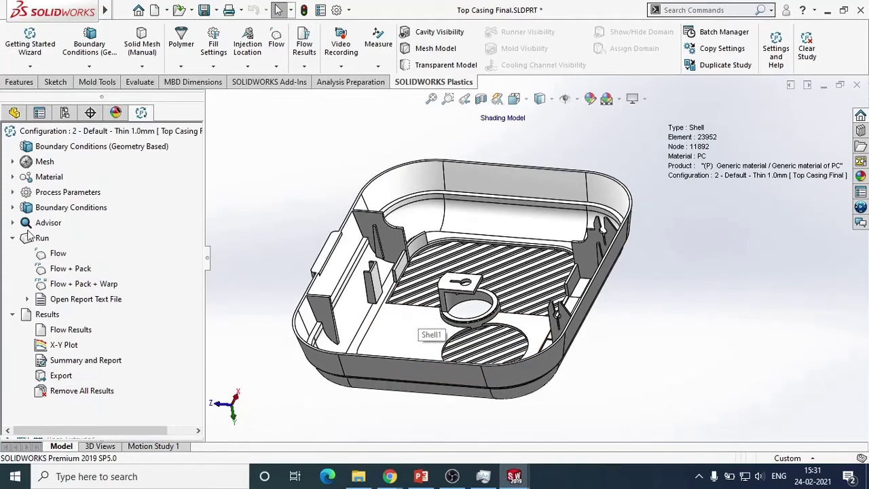
{"action": "left_click", "coordinate": [12, 162]}
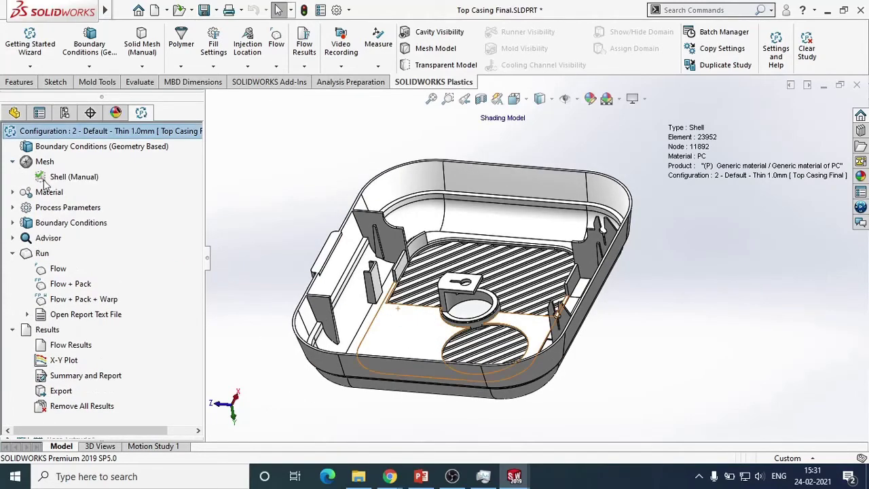
{"action": "left_click", "coordinate": [12, 161]}
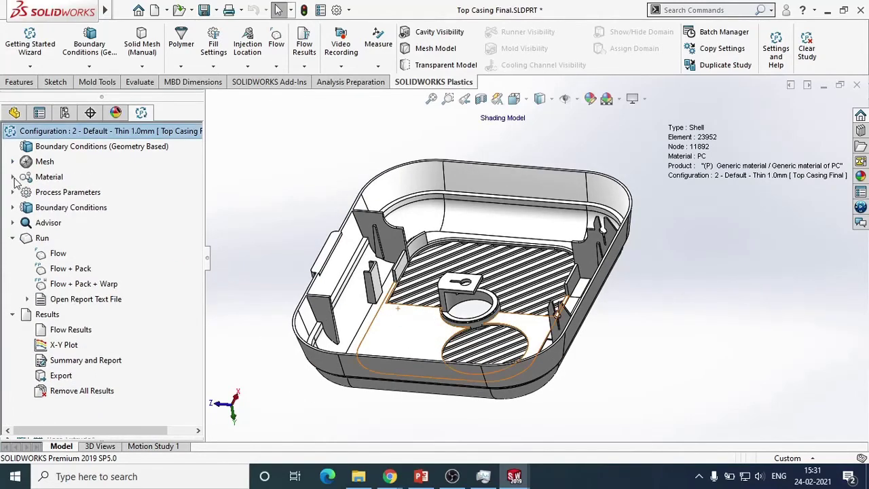
{"action": "left_click", "coordinate": [13, 177]}
{"action": "right_click", "coordinate": [65, 194]}
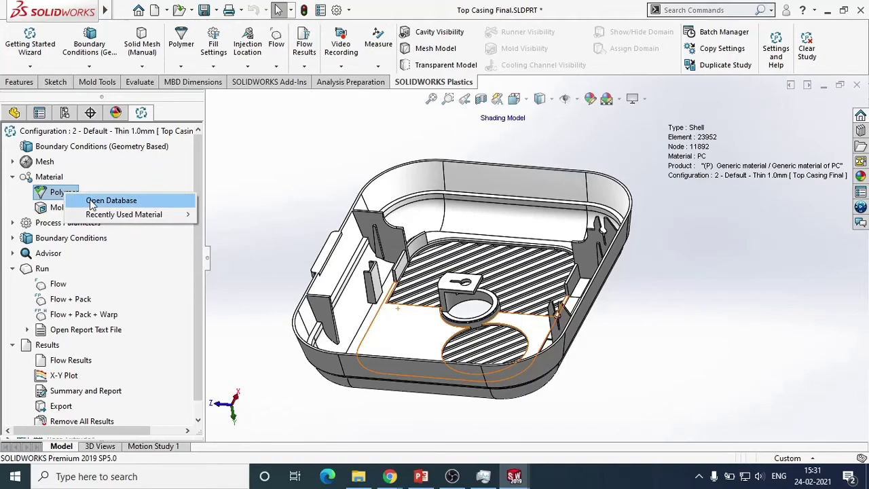
{"action": "left_click", "coordinate": [93, 201]}
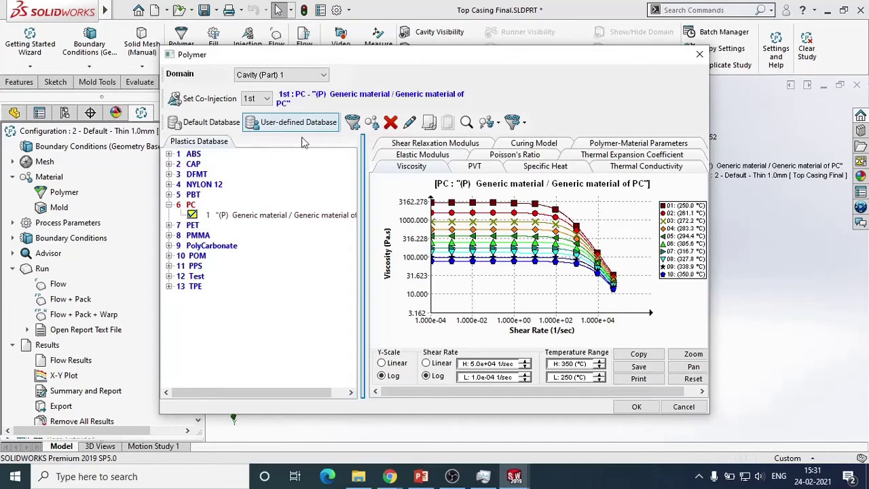
{"action": "left_click_drag", "start_coordinate": [388, 58], "coordinate": [434, 62]}
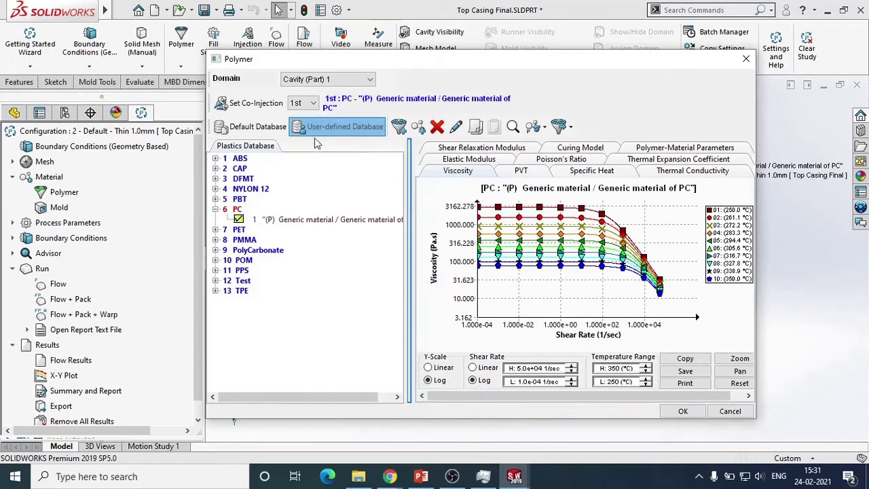
- Browse the default polymer database by family, looking into the ABS and ABS+PA grades
{"action": "left_click", "coordinate": [275, 131]}
{"action": "left_click", "coordinate": [257, 131]}
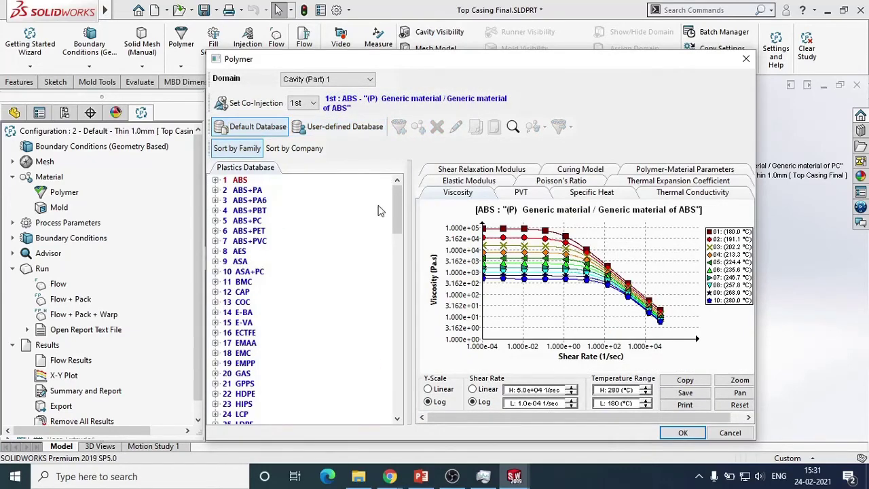
{"action": "left_click", "coordinate": [215, 181]}
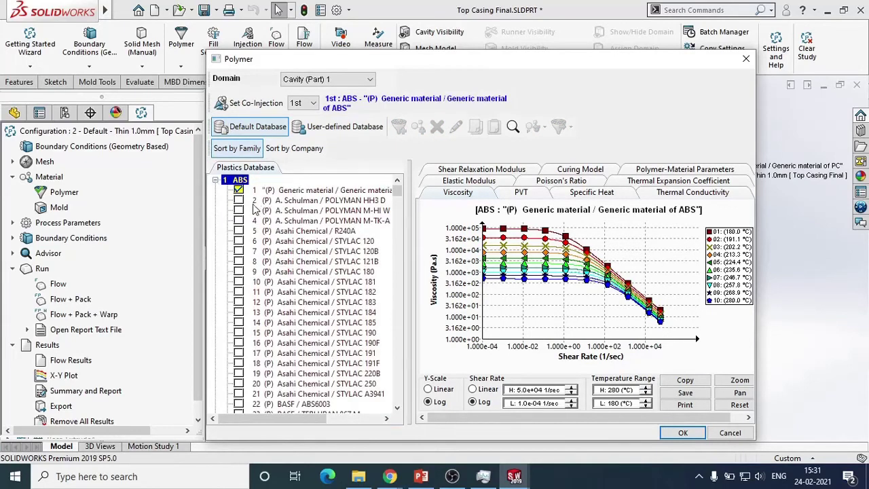
{"action": "left_click", "coordinate": [215, 181]}
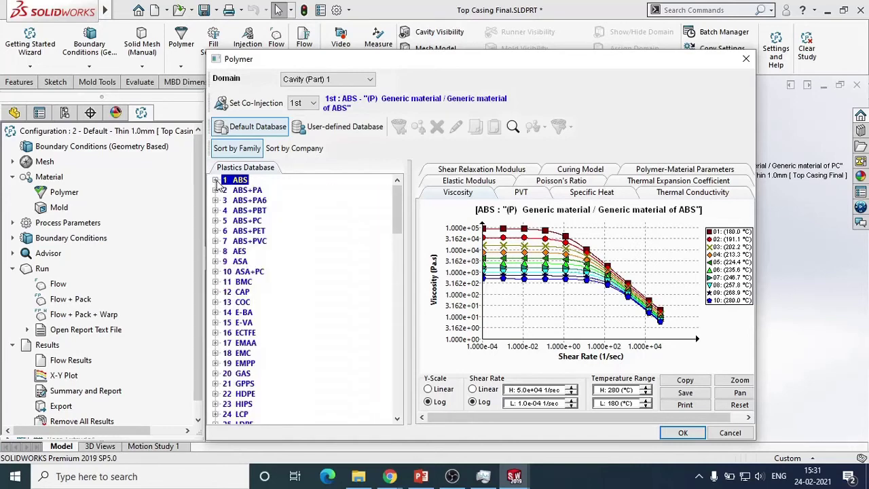
{"action": "left_click", "coordinate": [215, 190]}
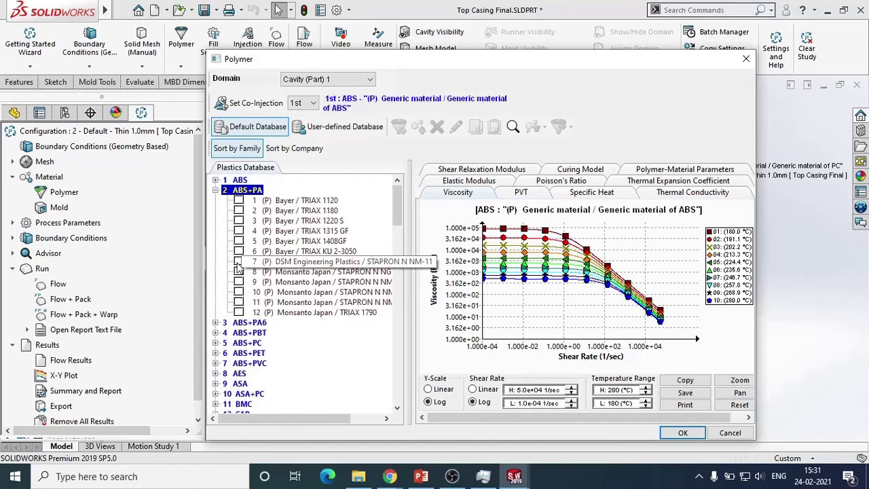
{"action": "left_click", "coordinate": [215, 190]}
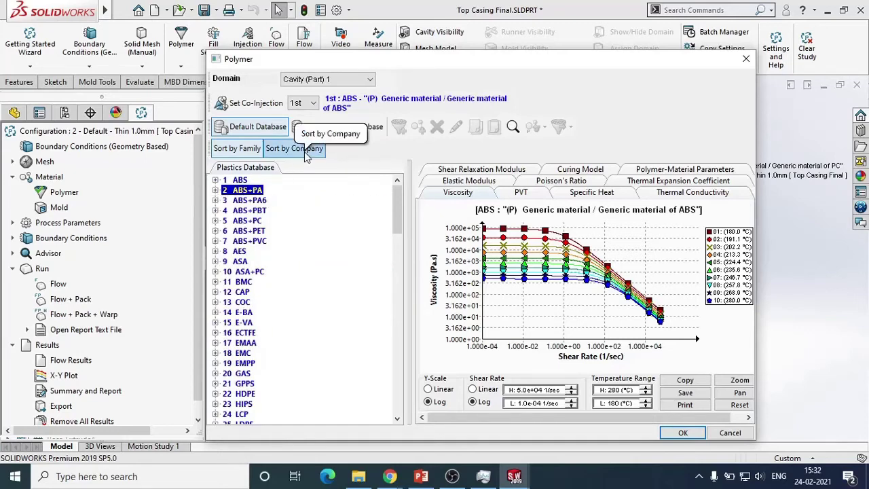
- Sort the default polymer database by company and browse the manufacturers, including the grades of 3M and A. Schulman
{"action": "left_click", "coordinate": [305, 151]}
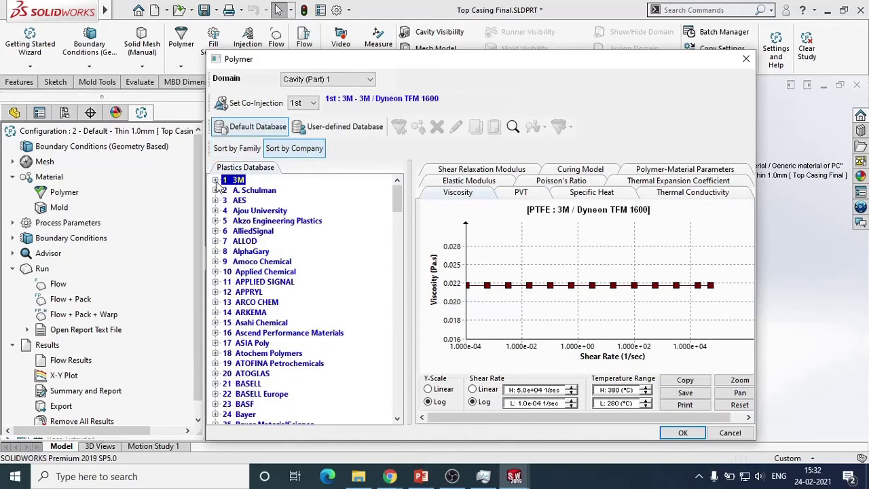
{"action": "left_click", "coordinate": [215, 180]}
{"action": "left_click", "coordinate": [215, 180]}
{"action": "scroll", "coordinate": [228, 346], "scroll_direction": "down", "scroll_amount": 12}
{"action": "scroll", "coordinate": [230, 348], "scroll_direction": "down", "scroll_amount": 15}
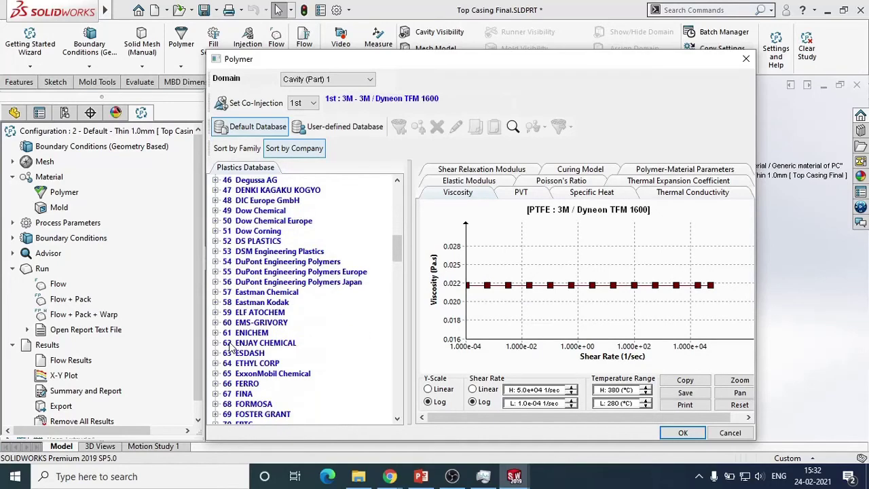
{"action": "scroll", "coordinate": [230, 348], "scroll_direction": "down", "scroll_amount": 16}
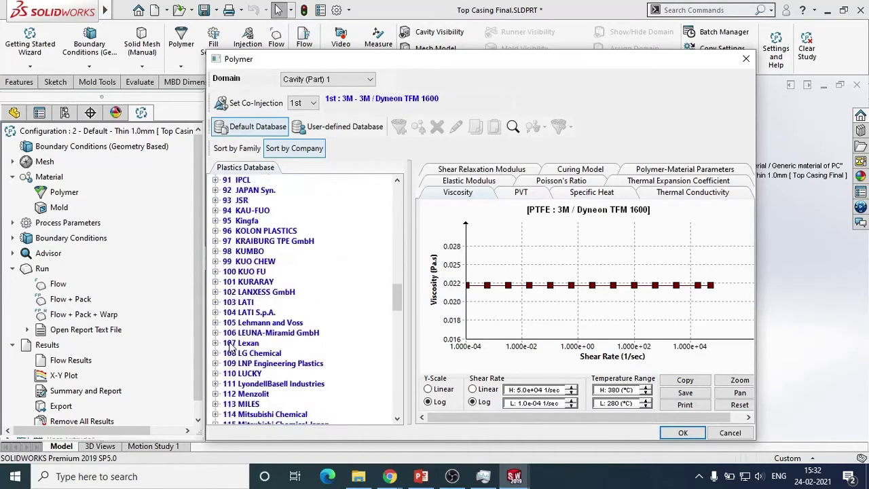
{"action": "scroll", "coordinate": [230, 347], "scroll_direction": "down", "scroll_amount": 12}
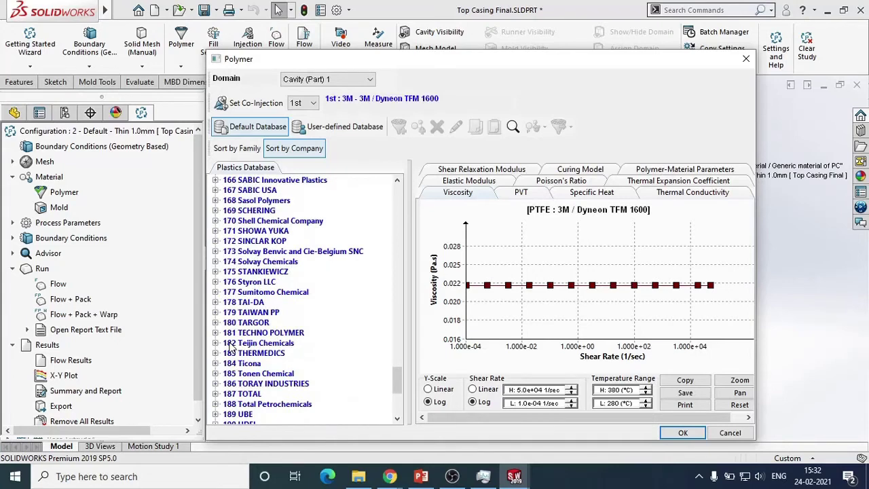
{"action": "scroll", "coordinate": [230, 347], "scroll_direction": "down", "scroll_amount": 1}
{"action": "scroll", "coordinate": [230, 347], "scroll_direction": "up", "scroll_amount": 6}
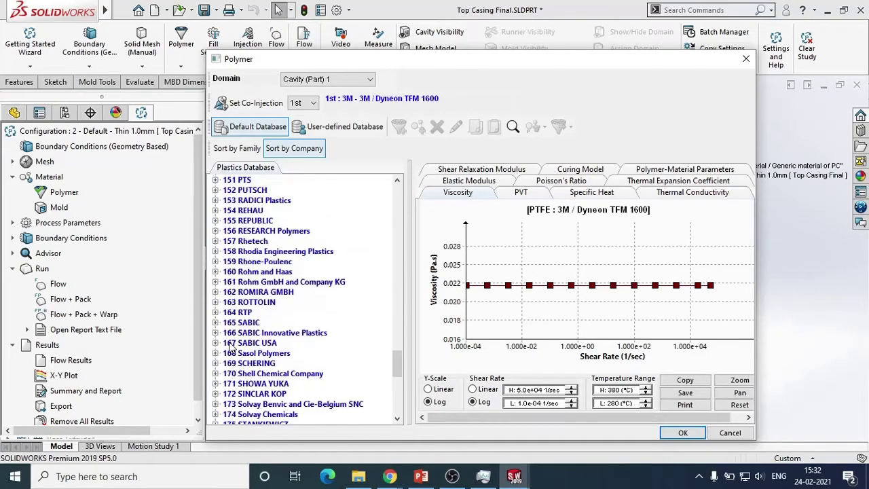
{"action": "scroll", "coordinate": [230, 257], "scroll_direction": "up", "scroll_amount": 2}
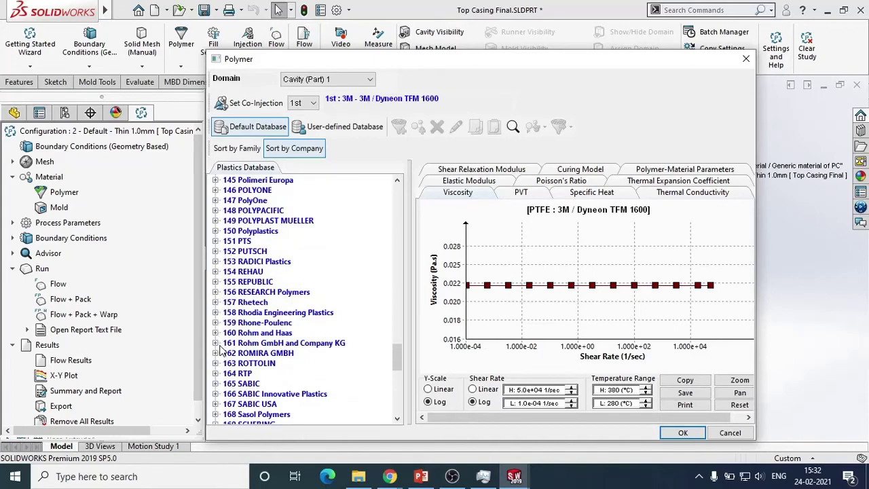
{"action": "scroll", "coordinate": [221, 350], "scroll_direction": "down", "scroll_amount": 6}
{"action": "left_click_drag", "start_coordinate": [398, 383], "coordinate": [398, 204]}
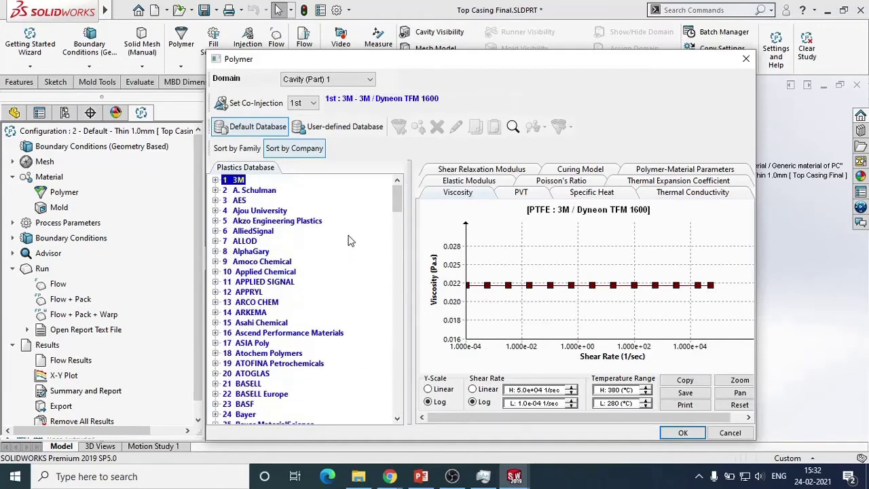
{"action": "left_click", "coordinate": [215, 190]}
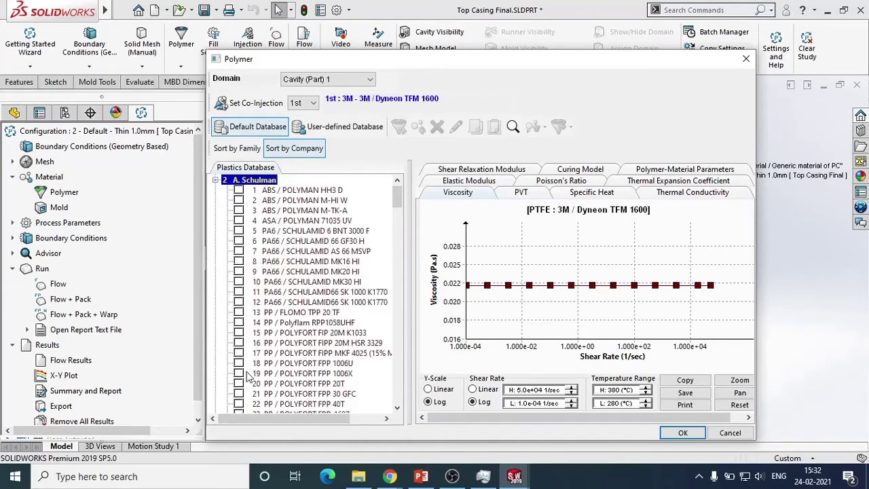
{"action": "left_click", "coordinate": [215, 180]}
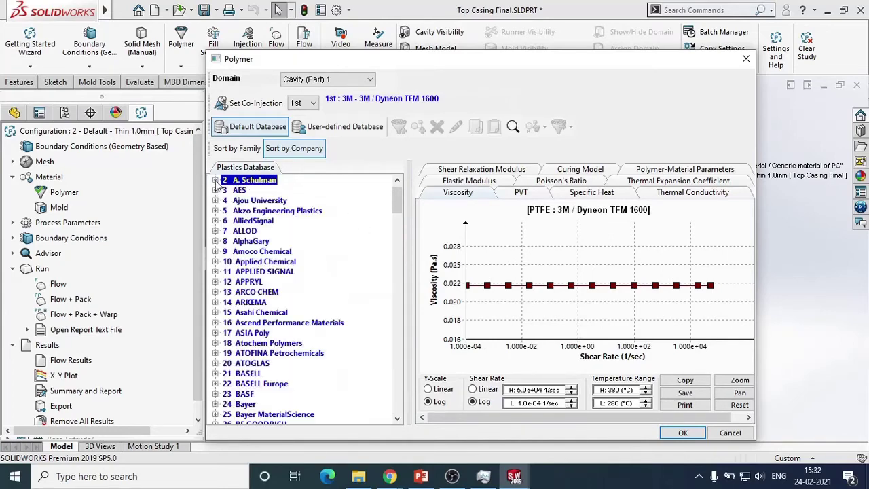
- Return to the user-defined polymer database and examine the polymer-material parameters of the generic PC
{"action": "left_click", "coordinate": [244, 150]}
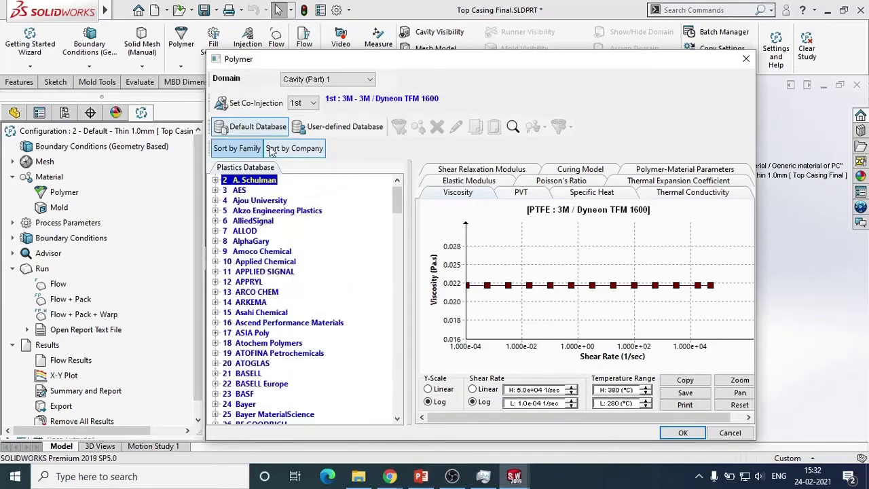
{"action": "left_click", "coordinate": [313, 126]}
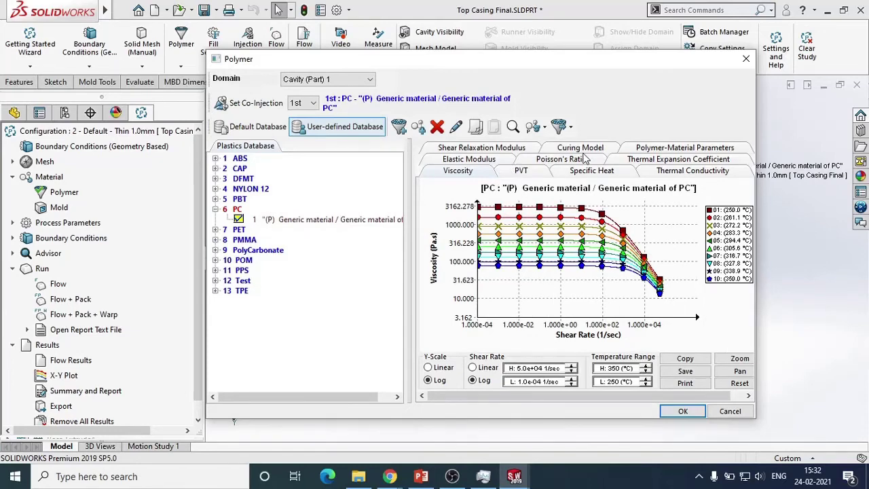
{"action": "left_click", "coordinate": [662, 149]}
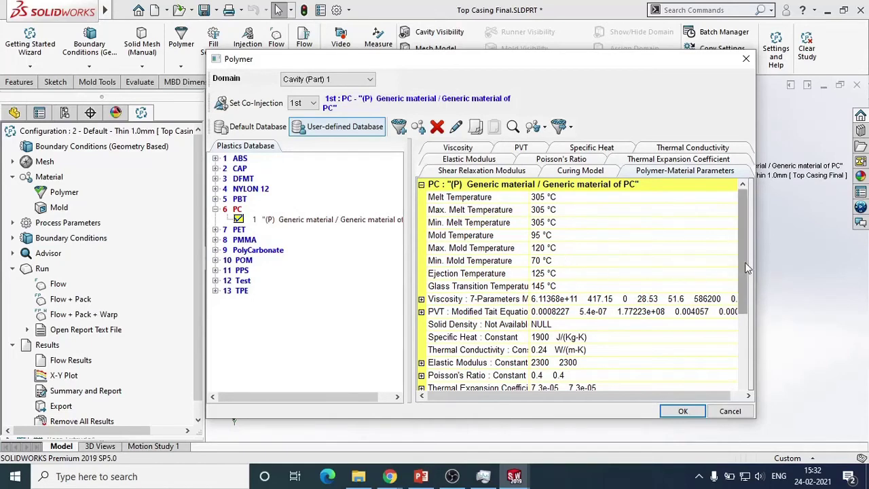
{"action": "scroll", "coordinate": [745, 263], "scroll_direction": "down", "scroll_amount": 2}
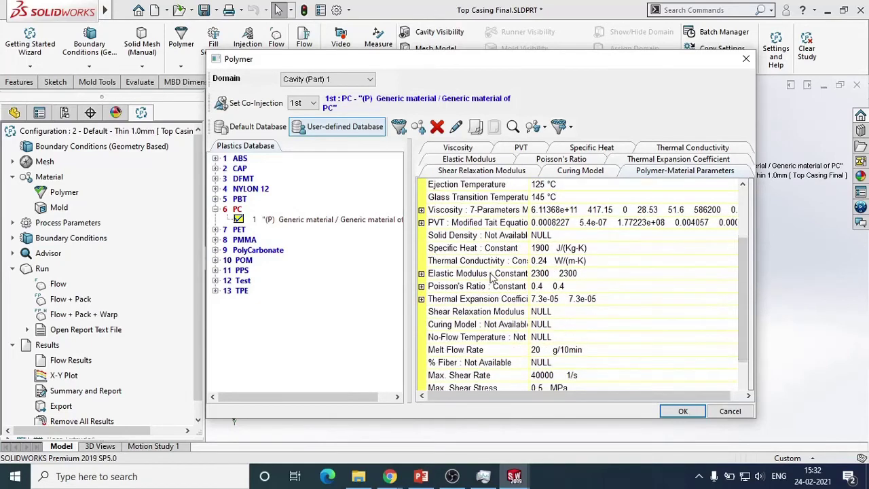
{"action": "left_click_drag", "start_coordinate": [739, 288], "coordinate": [748, 323]}
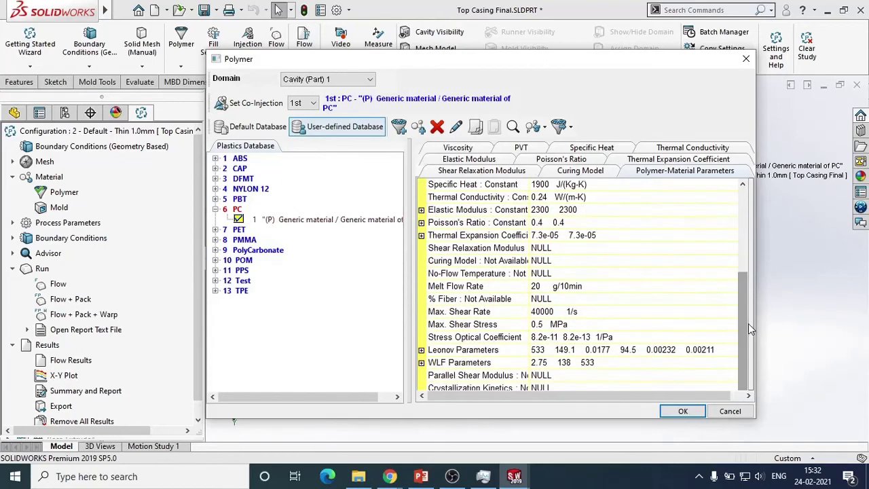
- Review the generic PC's property curves, including thermal expansion coefficient, Poisson's ratio and elastic modulus, and close the polymer database
{"action": "left_click", "coordinate": [677, 161]}
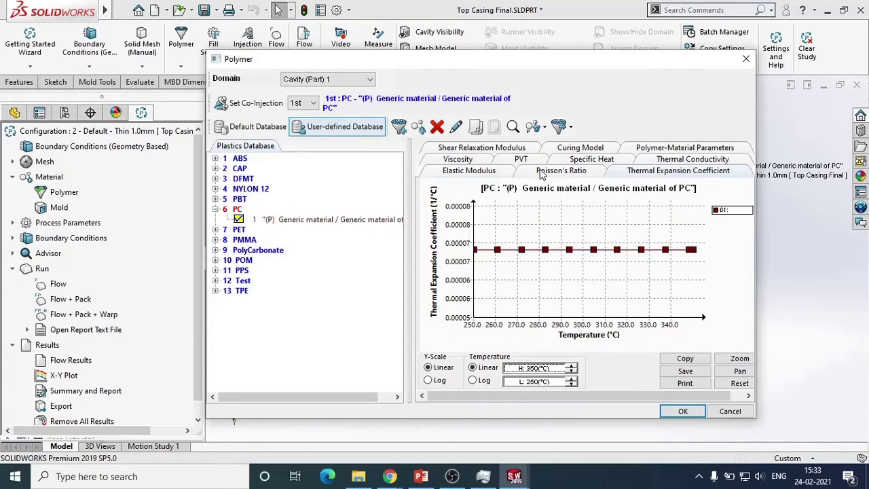
{"action": "left_click", "coordinate": [542, 175]}
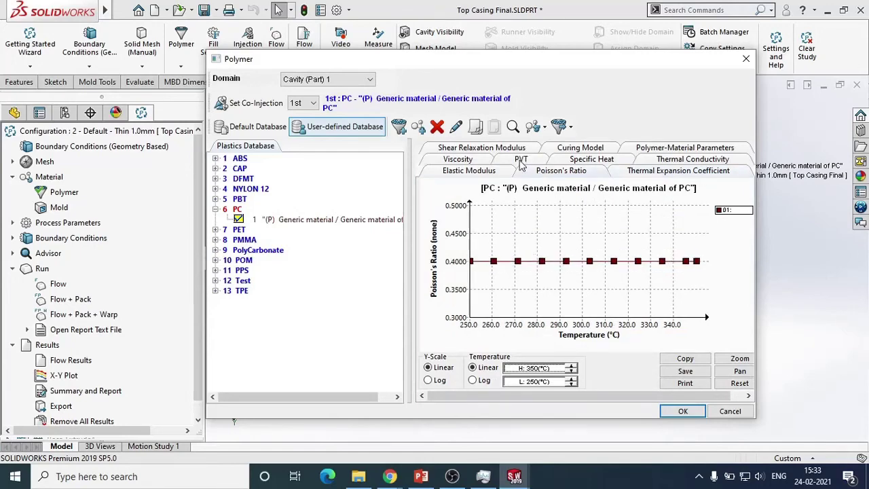
{"action": "left_click", "coordinate": [523, 161]}
{"action": "left_click", "coordinate": [459, 172]}
{"action": "left_click", "coordinate": [464, 161]}
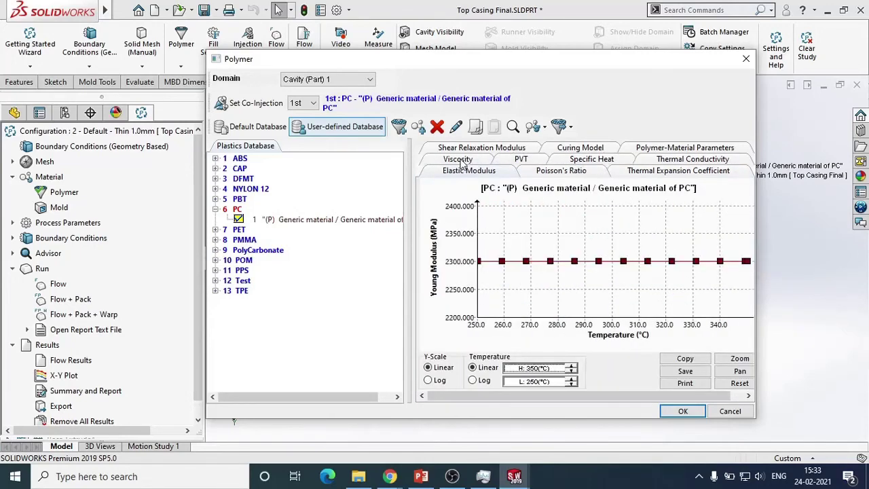
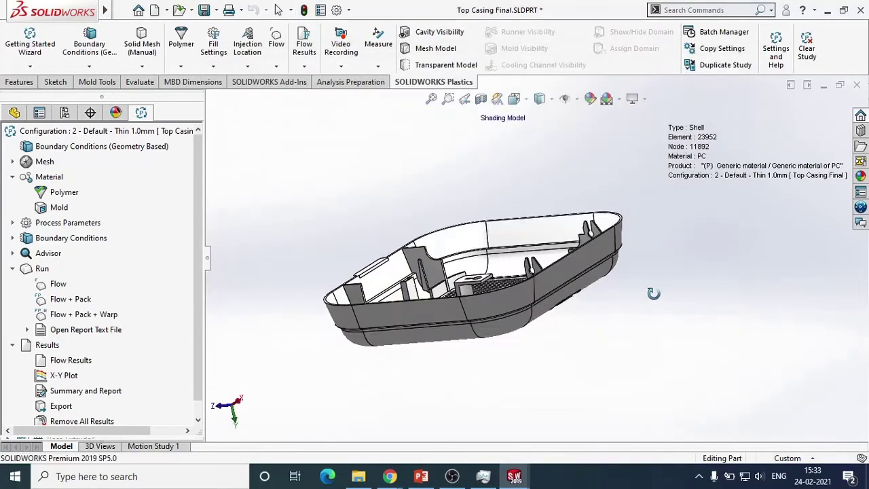
- Open the mold material database, look through the steel entries around 420SS, and close it without changes
{"action": "right_click", "coordinate": [61, 212]}
{"action": "left_click", "coordinate": [102, 216]}
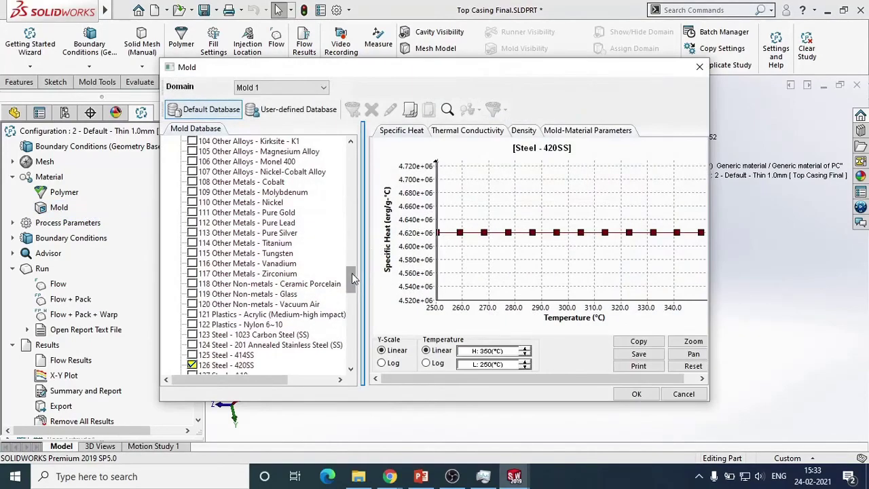
{"action": "left_click_drag", "start_coordinate": [352, 277], "coordinate": [369, 291]}
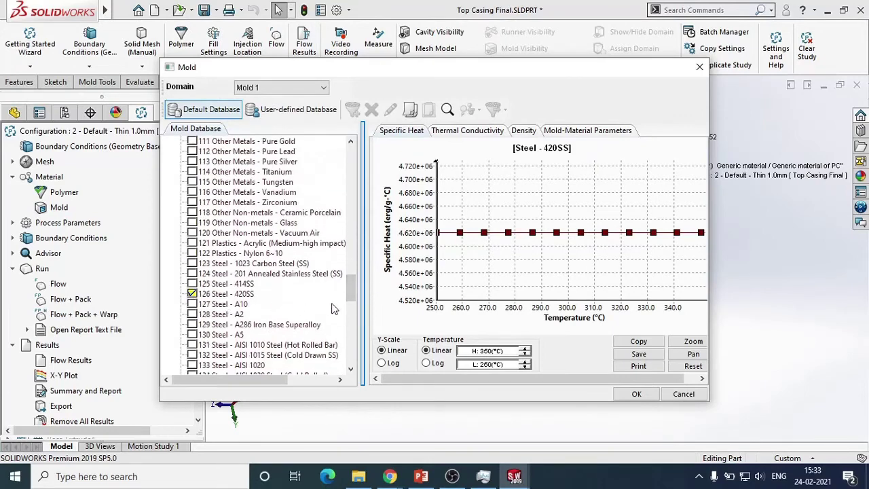
{"action": "left_click", "coordinate": [682, 394]}
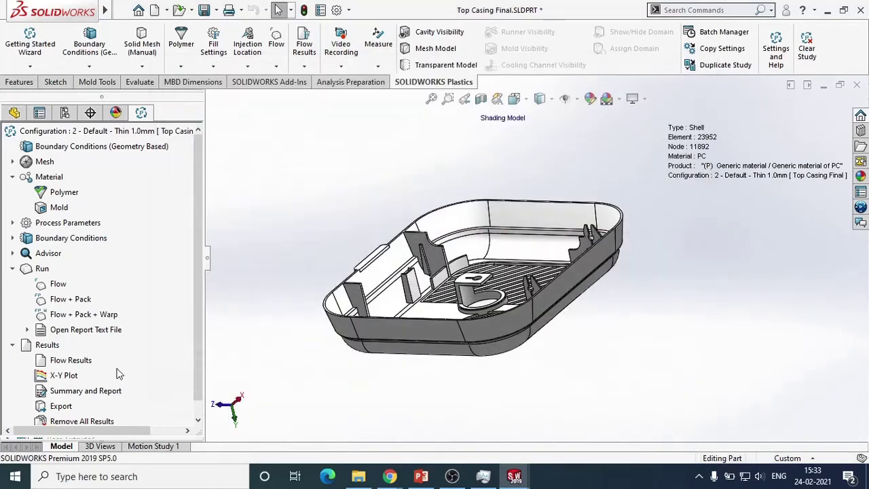
- Open the Fill Settings under the process parameters to examine filling time, temperatures, pressure limit and clamp force limit
{"action": "left_click", "coordinate": [13, 224]}
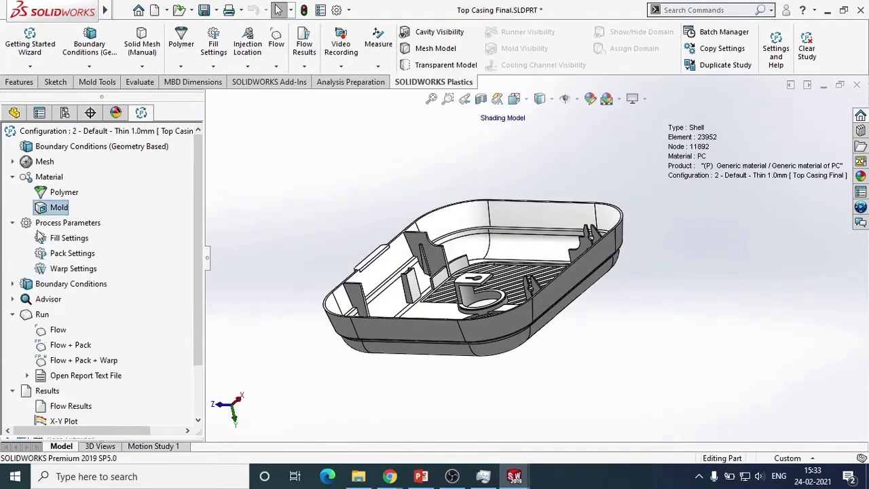
{"action": "right_click", "coordinate": [71, 243]}
{"action": "left_click", "coordinate": [110, 246]}
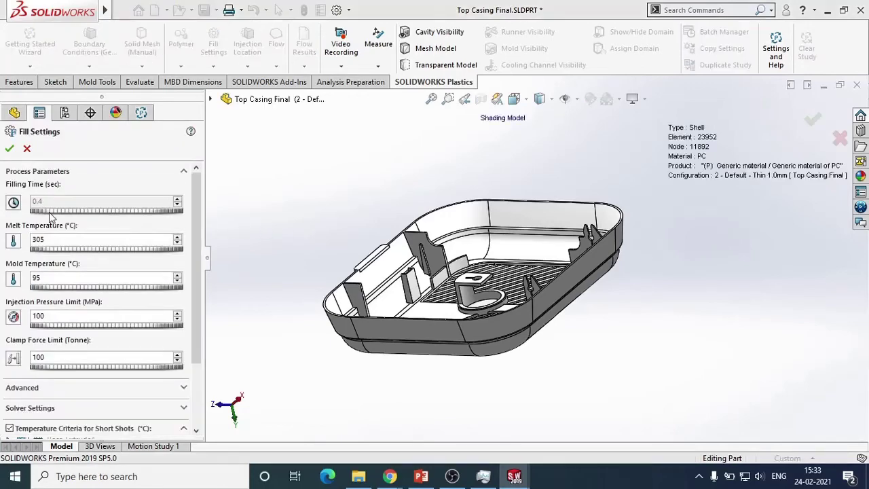
{"action": "middle_click_drag", "start_coordinate": [560, 285], "coordinate": [595, 315]}
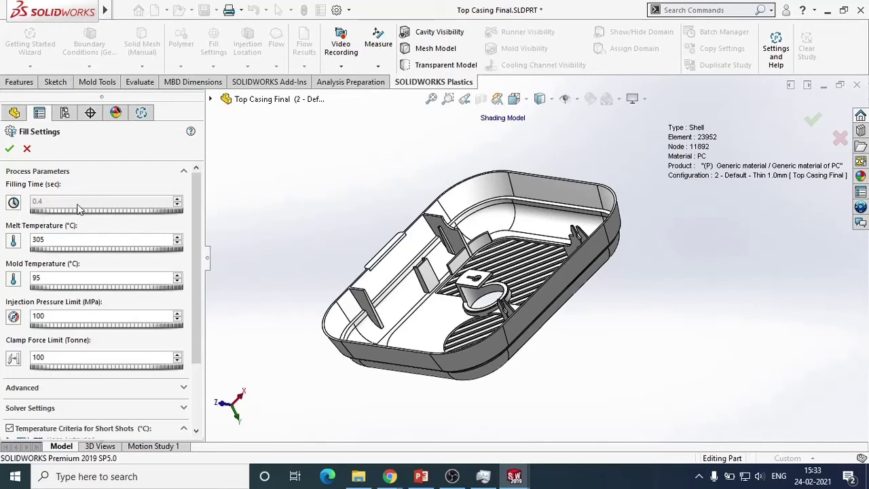
- Review the remaining fill settings, including the temperature criteria for short shots, and close them without changes
{"action": "left_click_drag", "start_coordinate": [195, 224], "coordinate": [194, 237]}
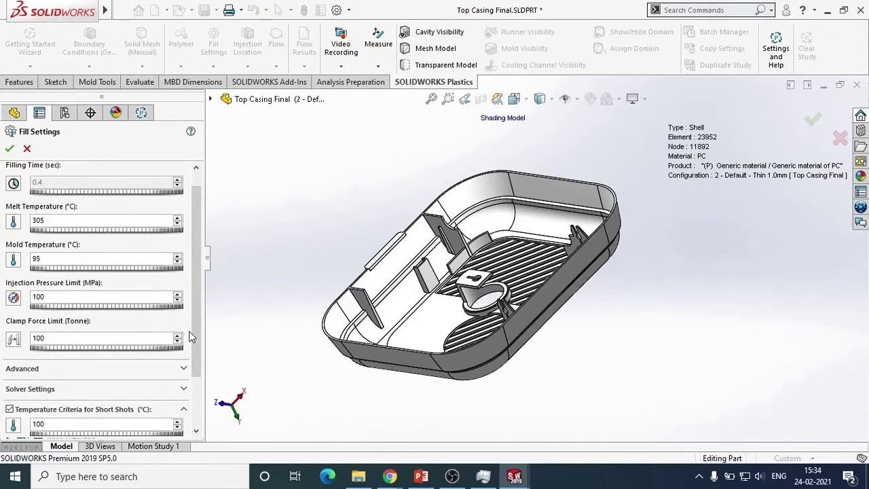
{"action": "left_click_drag", "start_coordinate": [196, 332], "coordinate": [201, 382]}
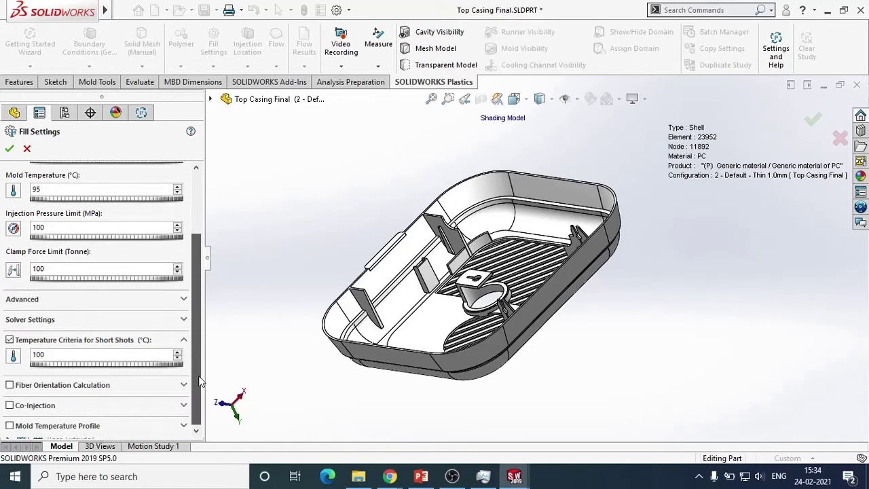
{"action": "scroll", "coordinate": [201, 382], "scroll_direction": "up", "scroll_amount": 5}
{"action": "left_click", "coordinate": [27, 148]}
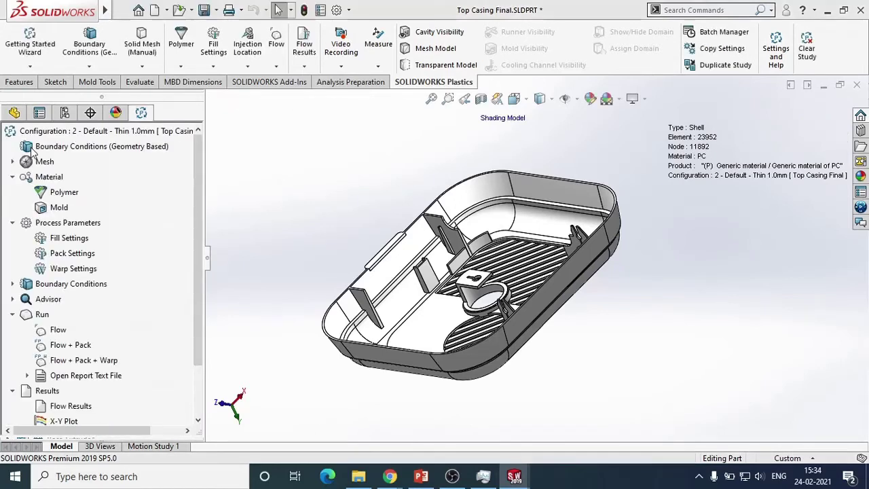
- Open the Pack Settings to examine pressure holding time, pure cooling time and residual stress calculation, and close them without changes
{"action": "right_click", "coordinate": [65, 256]}
{"action": "left_click", "coordinate": [101, 263]}
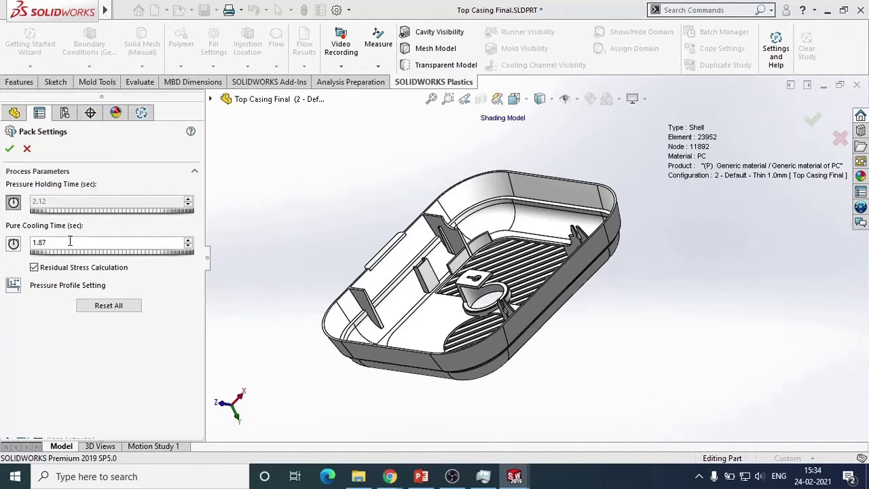
{"action": "left_click", "coordinate": [27, 149]}
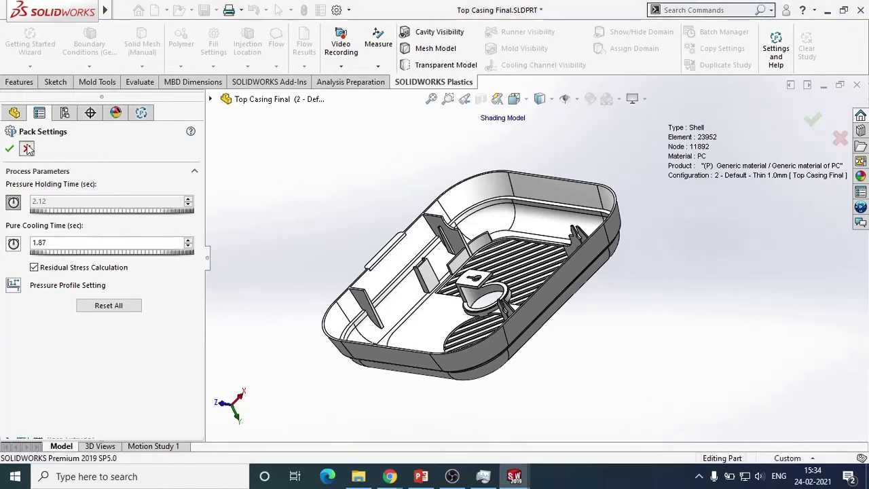
- Open the Warp Settings to compare the ambient temperature and gravity direction with the casing's orientation, and close them
{"action": "right_click", "coordinate": [92, 269]}
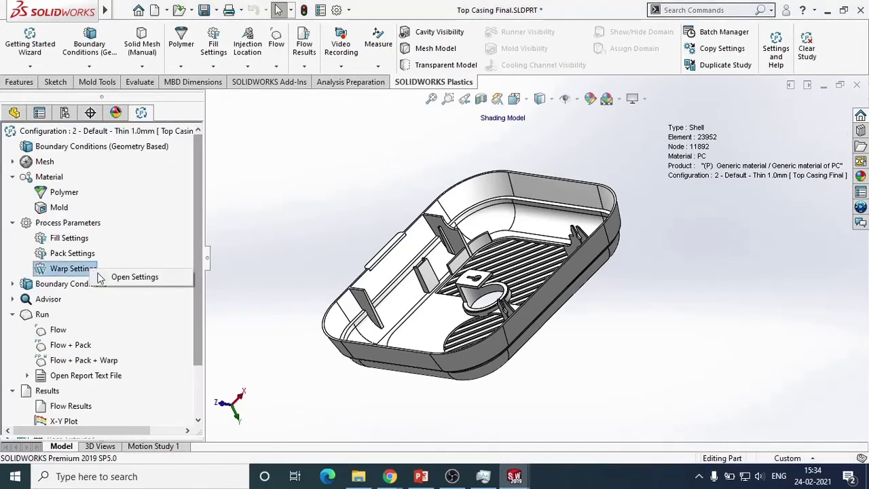
{"action": "left_click", "coordinate": [127, 277]}
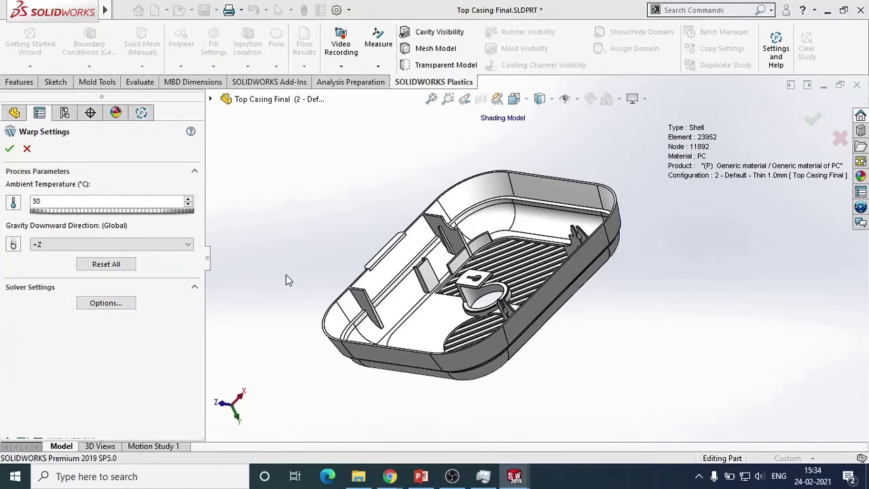
{"action": "middle_click_drag", "start_coordinate": [639, 350], "coordinate": [410, 306]}
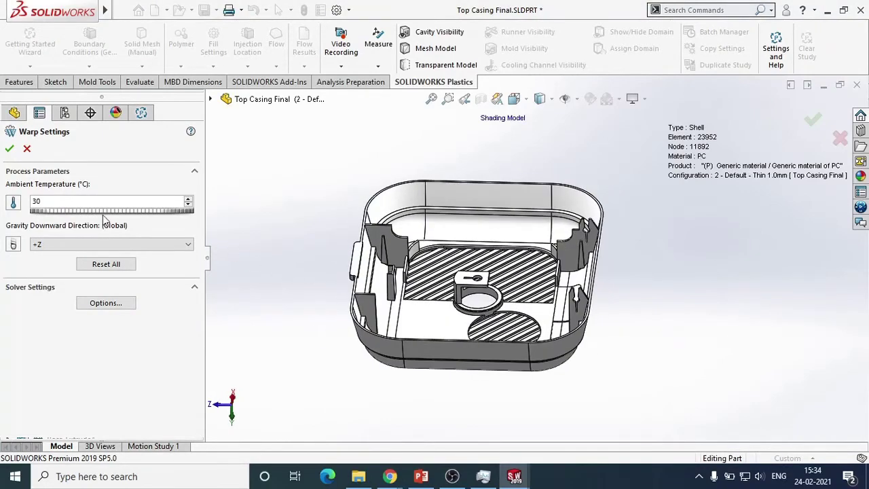
{"action": "middle_click_drag", "start_coordinate": [607, 299], "coordinate": [631, 285]}
{"action": "middle_click_drag", "start_coordinate": [567, 253], "coordinate": [590, 371]}
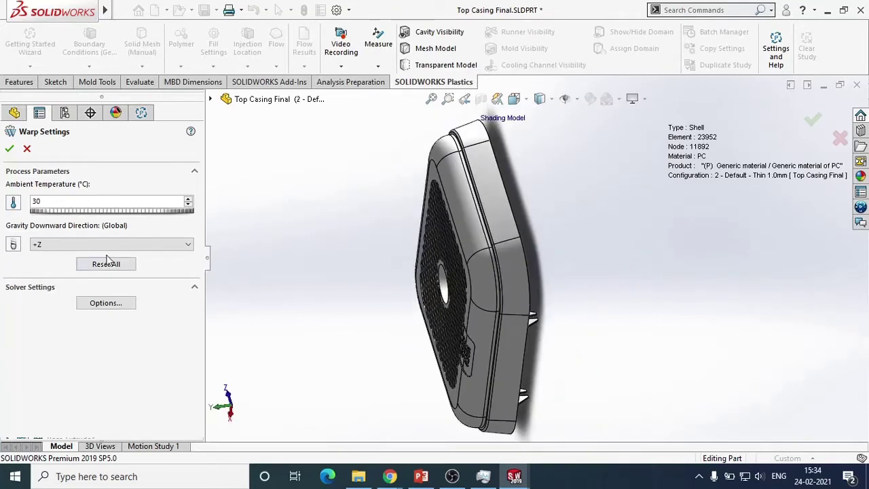
{"action": "left_click", "coordinate": [9, 148]}
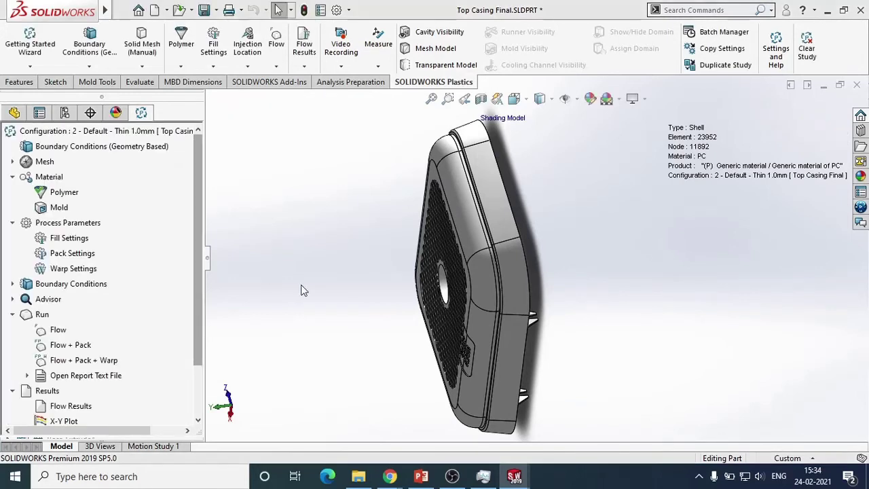
- Open the mesh-based Injection Location boundary condition, examine the gate area on the casing's side tab, and cancel without adding a location
{"action": "left_click", "coordinate": [12, 284]}
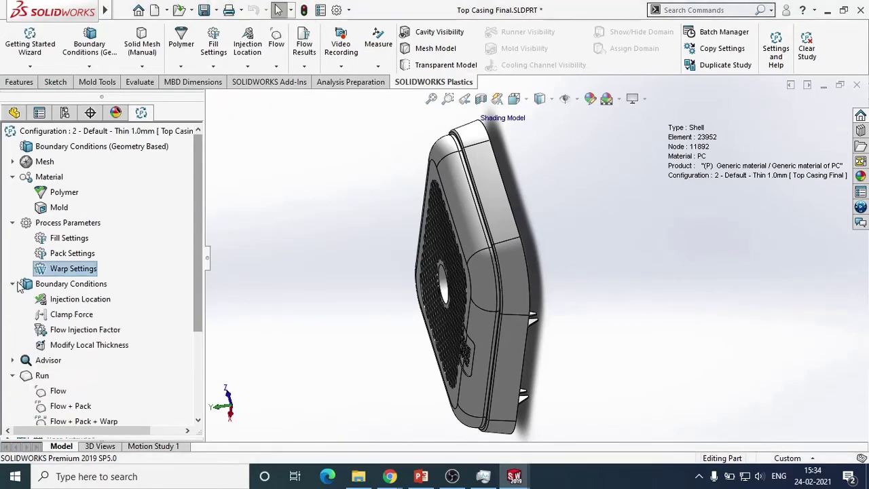
{"action": "left_click", "coordinate": [62, 300]}
{"action": "left_click", "coordinate": [75, 308]}
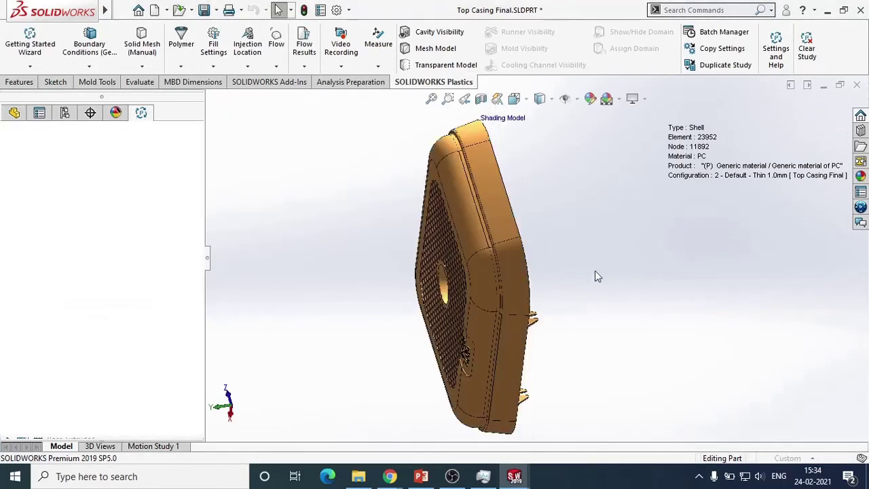
{"action": "middle_click_drag", "start_coordinate": [633, 326], "coordinate": [337, 307]}
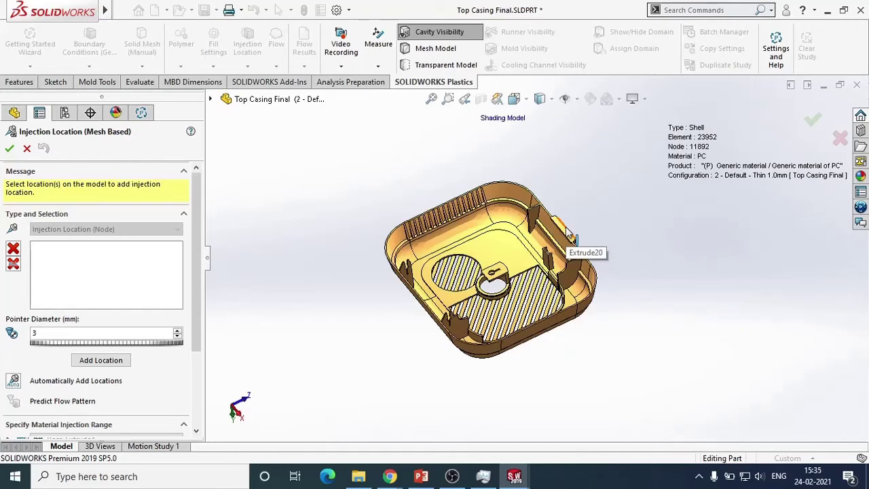
{"action": "left_click", "coordinate": [27, 148]}
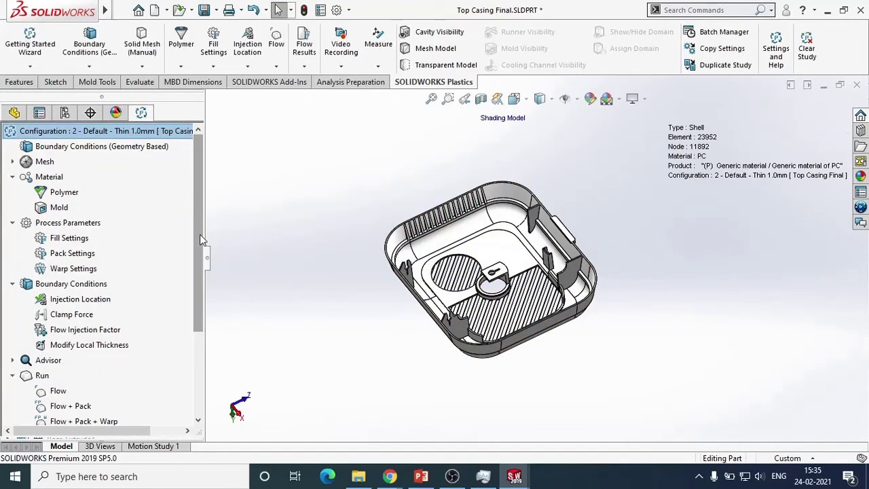
- Open the flow results of the thin 1.0 mm casing to examine the Fill Time plot
{"action": "scroll", "coordinate": [199, 208], "scroll_direction": "down", "scroll_amount": 1}
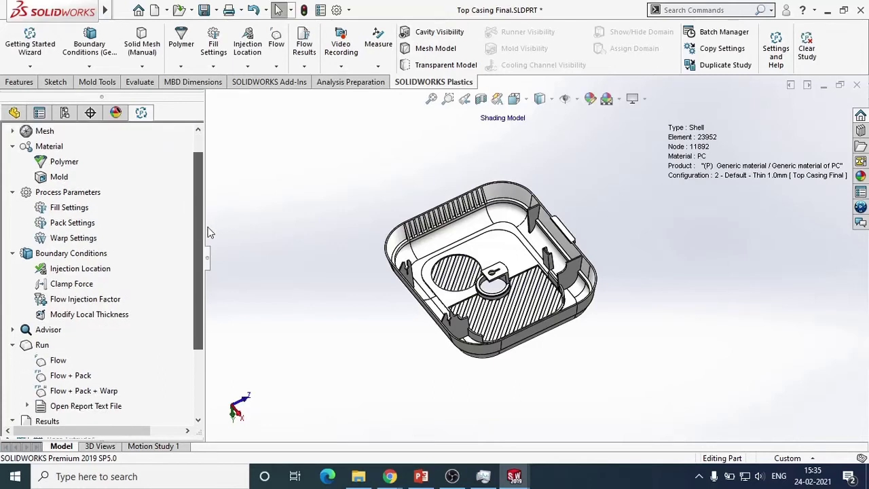
{"action": "scroll", "coordinate": [210, 233], "scroll_direction": "down", "scroll_amount": 3}
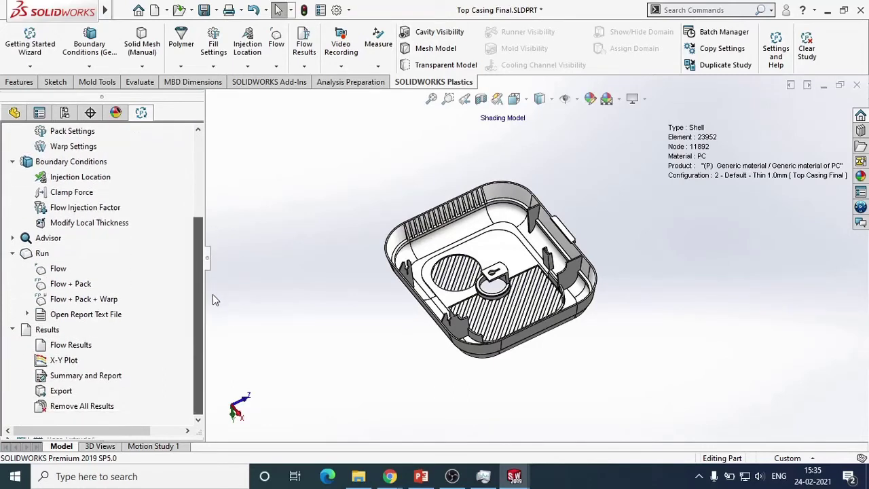
{"action": "left_click", "coordinate": [68, 345]}
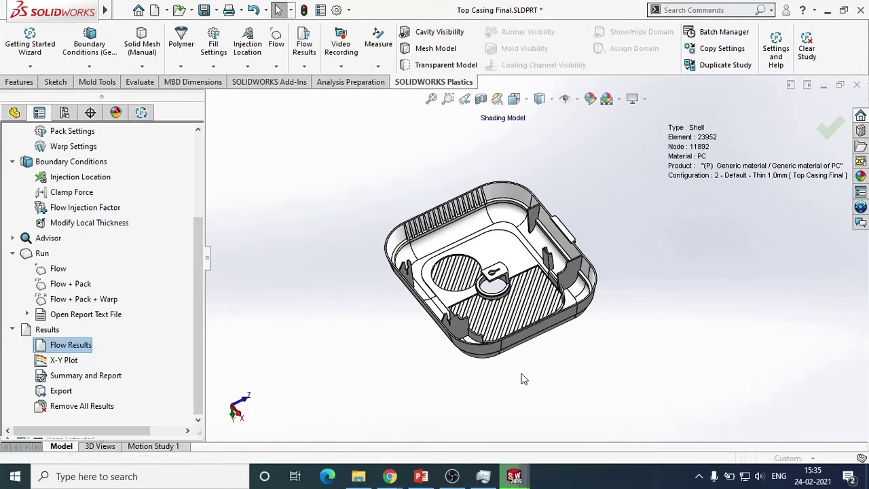
{"action": "middle_click_drag", "start_coordinate": [582, 373], "coordinate": [496, 362]}
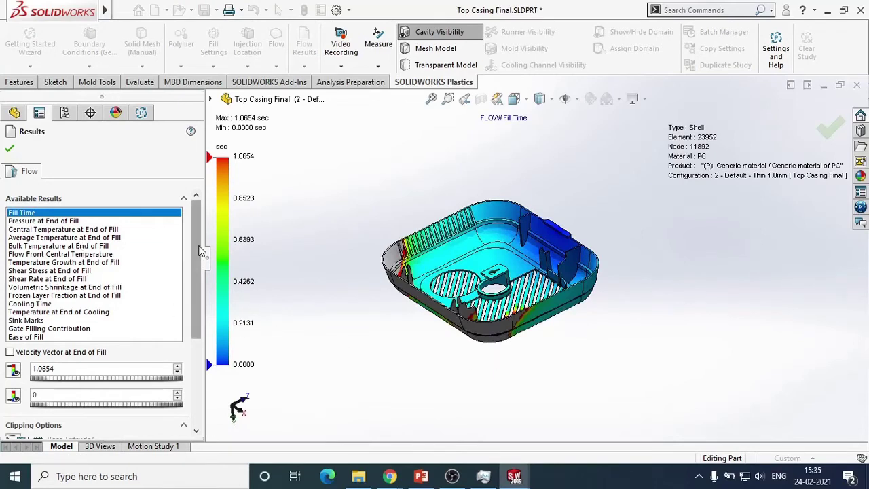
- Play the fill time animation, inspect the filling pattern inside the casing up close, and stop the playback
{"action": "scroll", "coordinate": [75, 384], "scroll_direction": "down", "scroll_amount": 3}
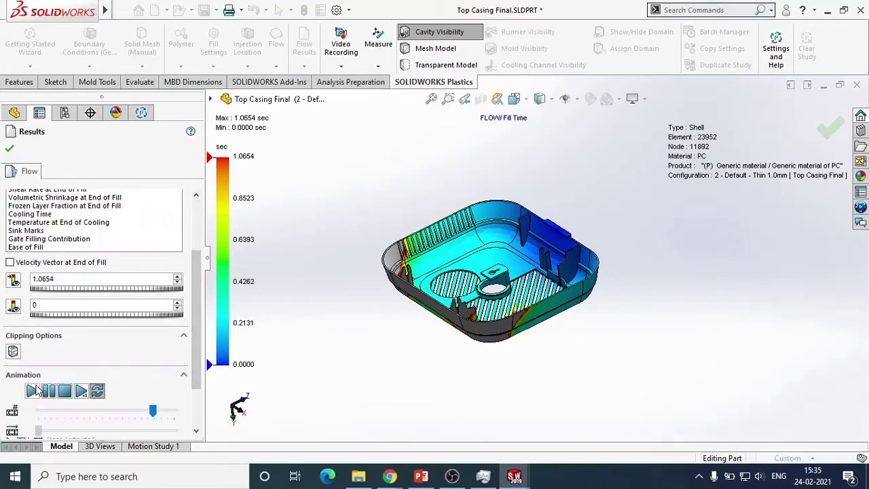
{"action": "left_click", "coordinate": [32, 391]}
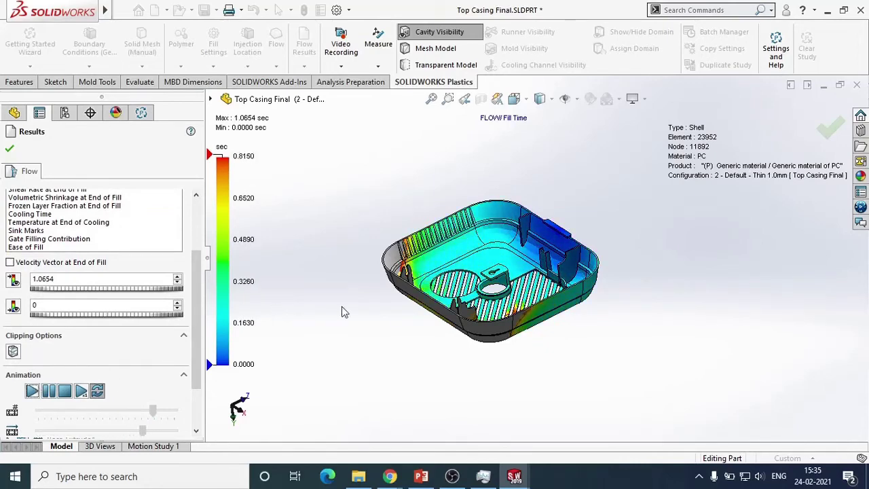
{"action": "scroll", "coordinate": [506, 297], "scroll_direction": "down", "scroll_amount": 4}
{"action": "middle_click_drag", "start_coordinate": [506, 297], "coordinate": [484, 337]}
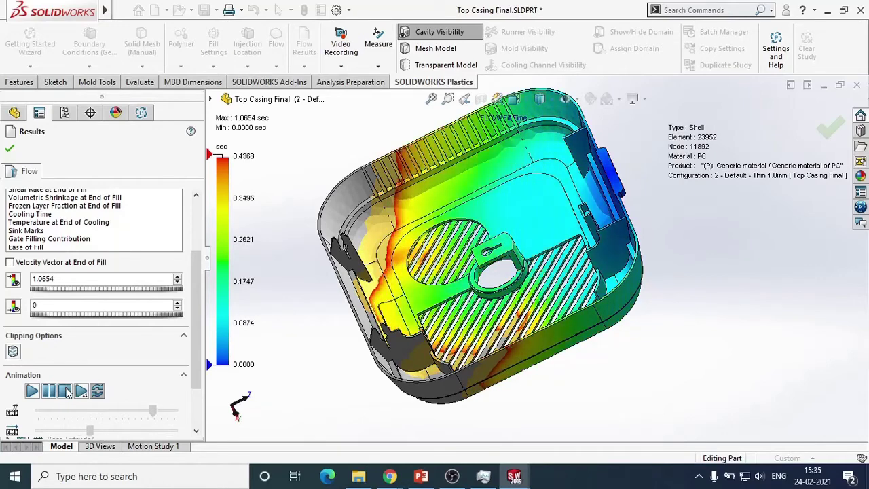
{"action": "left_click", "coordinate": [65, 392]}
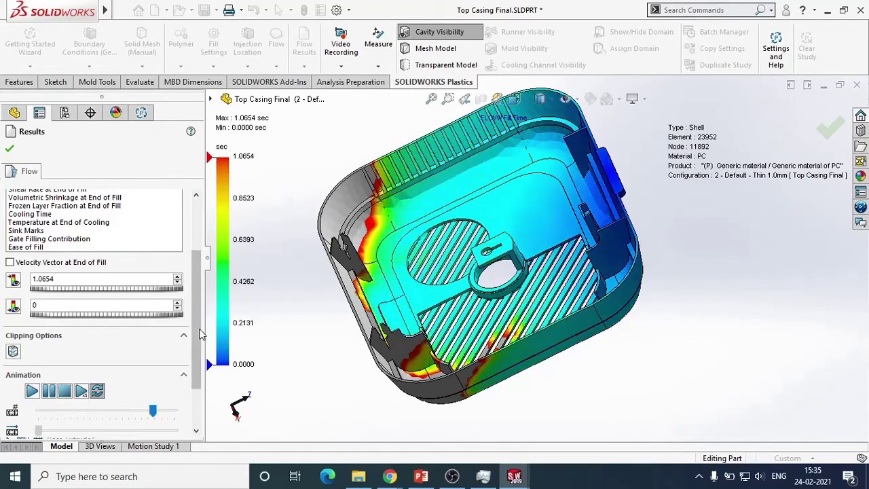
- Display the Pressure at End of Fill and Sink Marks plots on the casing
{"action": "scroll", "coordinate": [102, 326], "scroll_direction": "up", "scroll_amount": 3}
{"action": "left_click", "coordinate": [37, 223]}
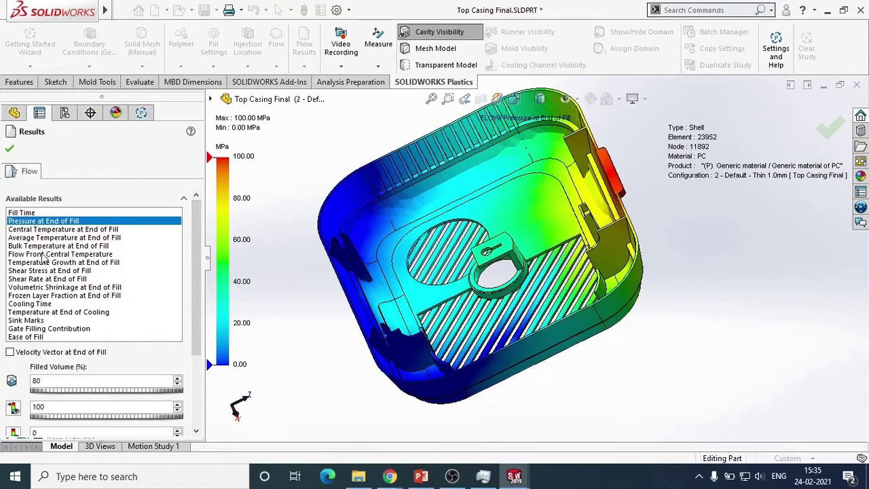
{"action": "left_click", "coordinate": [27, 320]}
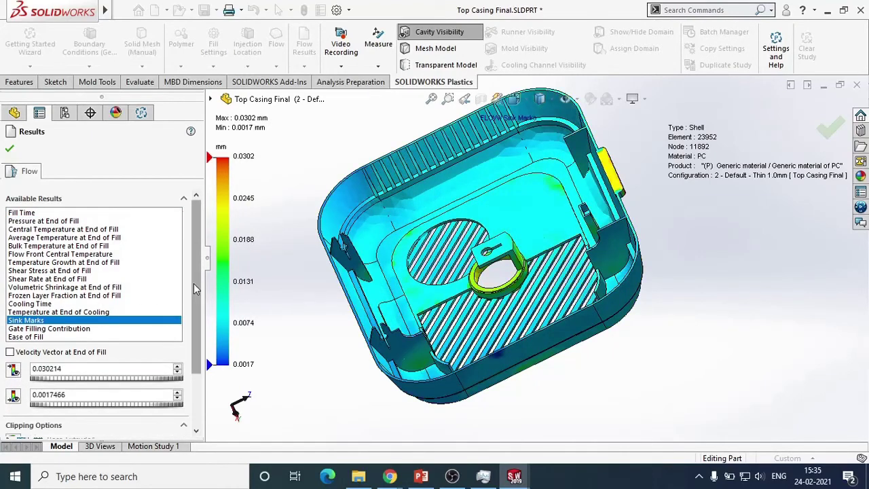
- Display the Ease of Fill plot, inspect the casing's hard-to-fill regions, and close the flow results
{"action": "left_click", "coordinate": [27, 337]}
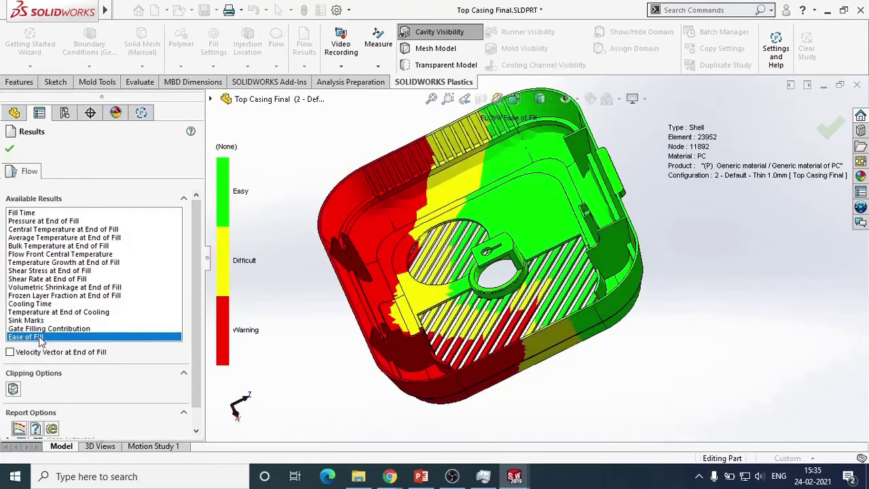
{"action": "middle_click_drag", "start_coordinate": [475, 356], "coordinate": [527, 359]}
{"action": "middle_click_drag", "start_coordinate": [653, 353], "coordinate": [628, 343]}
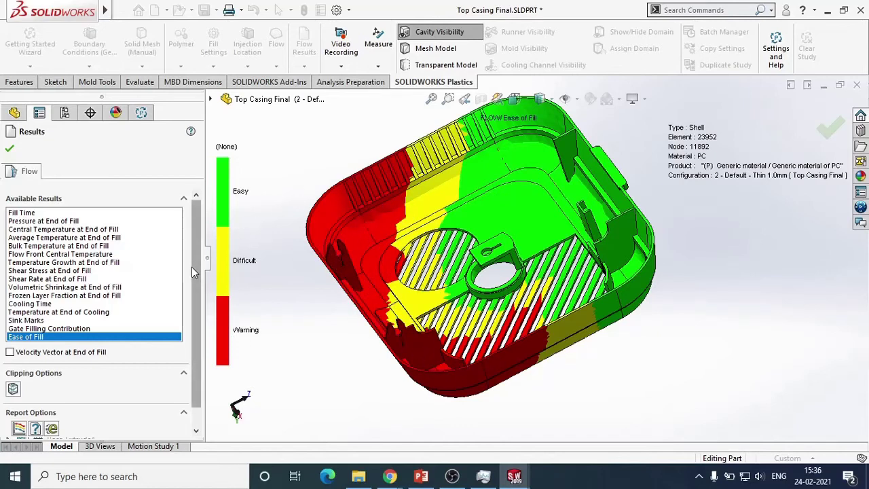
{"action": "scroll", "coordinate": [191, 267], "scroll_direction": "down", "scroll_amount": 1}
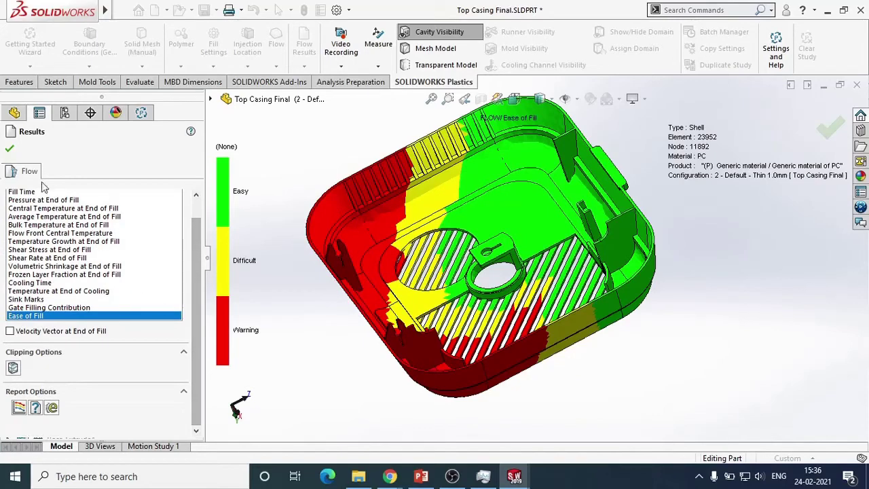
{"action": "key", "text": "Escape"}
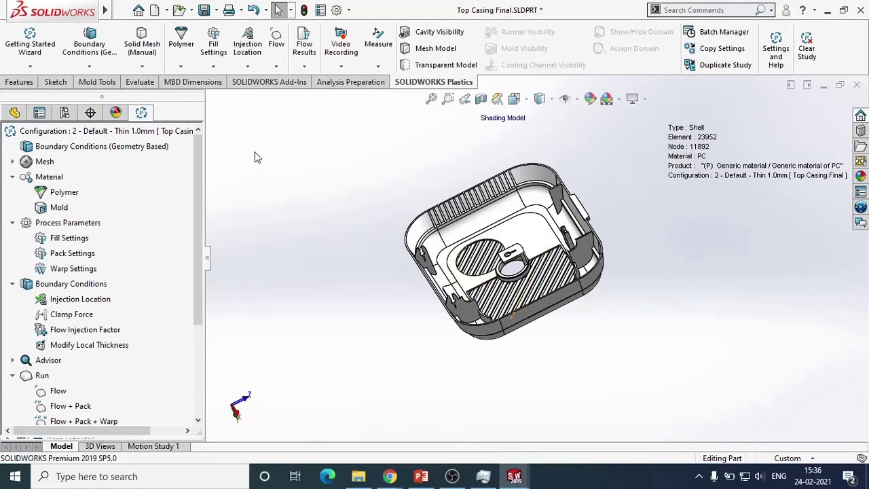
- Activate the configuration 3 - PC - Gate 1, reloading the Plastics project, and show its study tree
{"action": "left_click", "coordinate": [64, 113]}
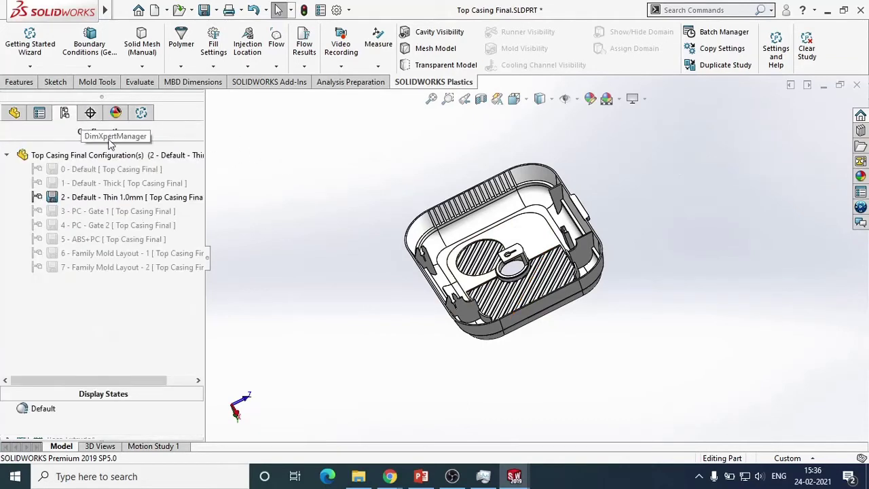
{"action": "key", "text": "f"}
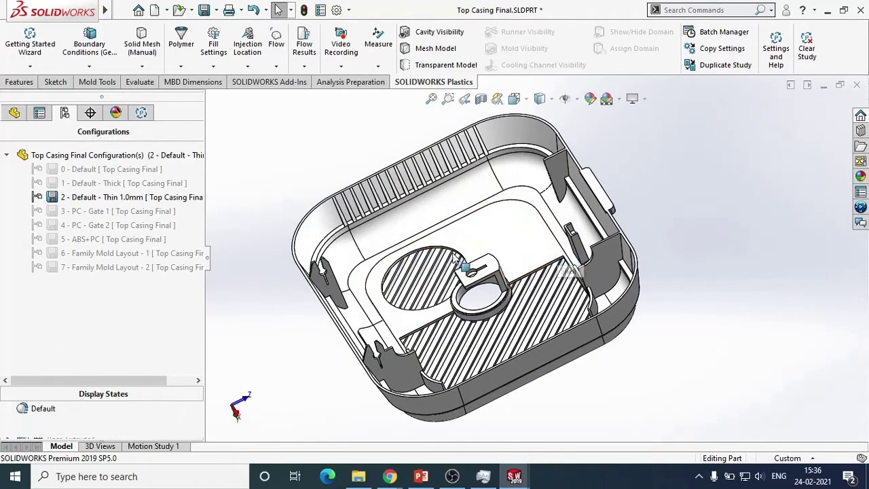
{"action": "left_click", "coordinate": [146, 211]}
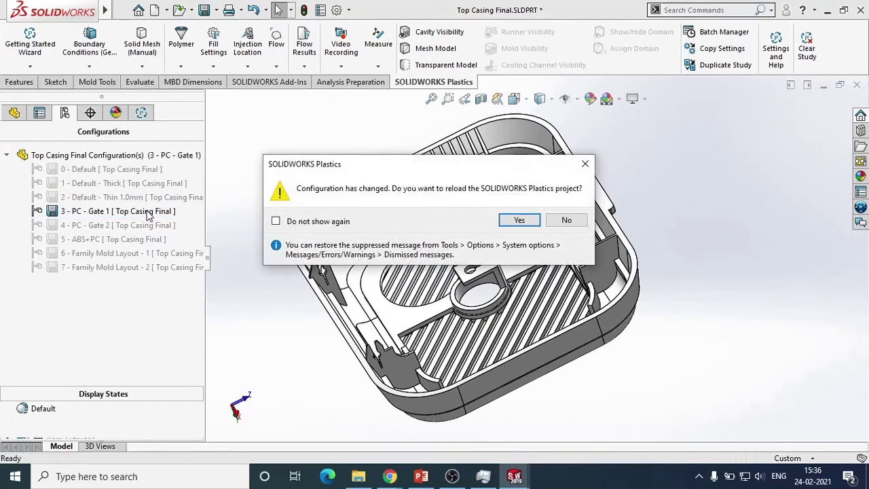
{"action": "left_click", "coordinate": [519, 220]}
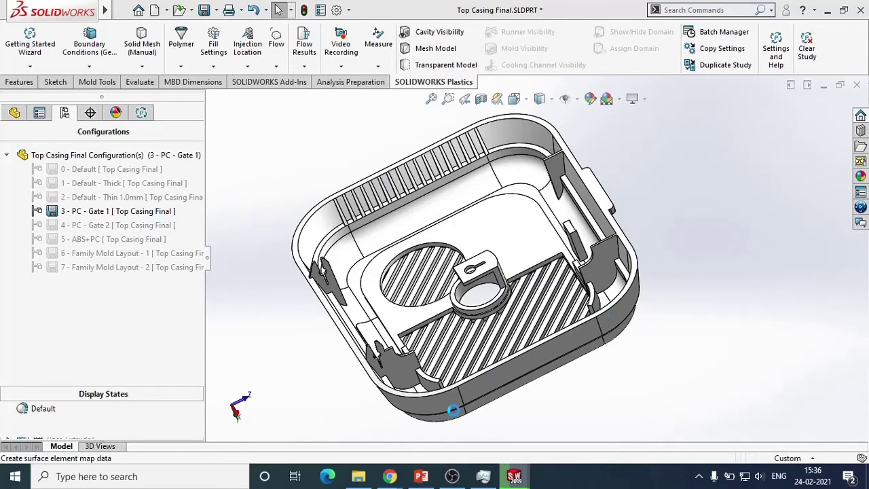
{"action": "mouse_move", "coordinate": [390, 477]}
{"action": "left_click", "coordinate": [340, 411]}
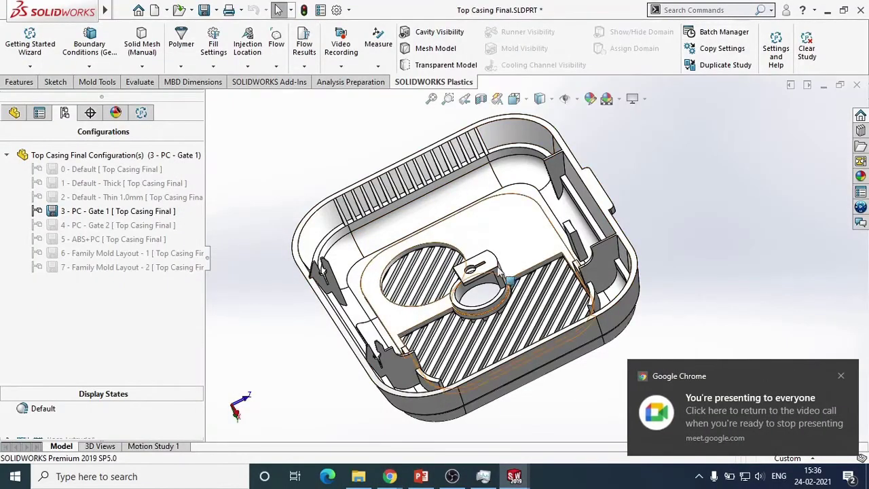
{"action": "left_click", "coordinate": [141, 113]}
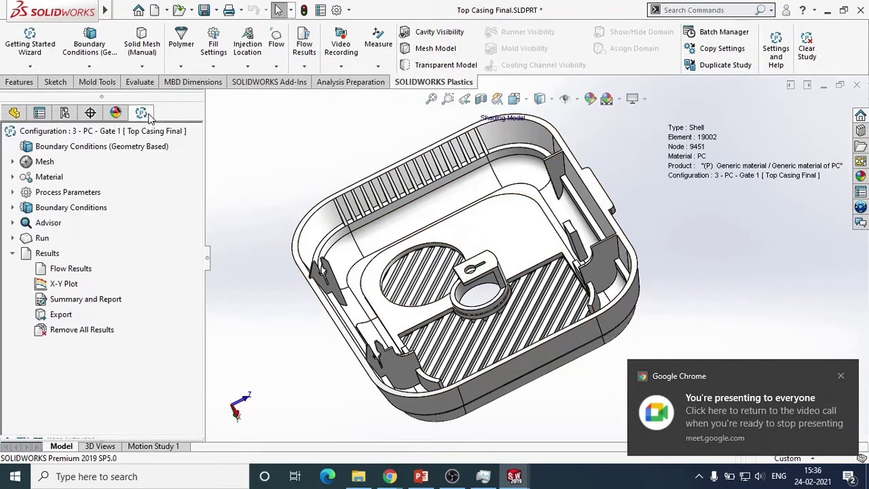
{"action": "left_click", "coordinate": [842, 378]}
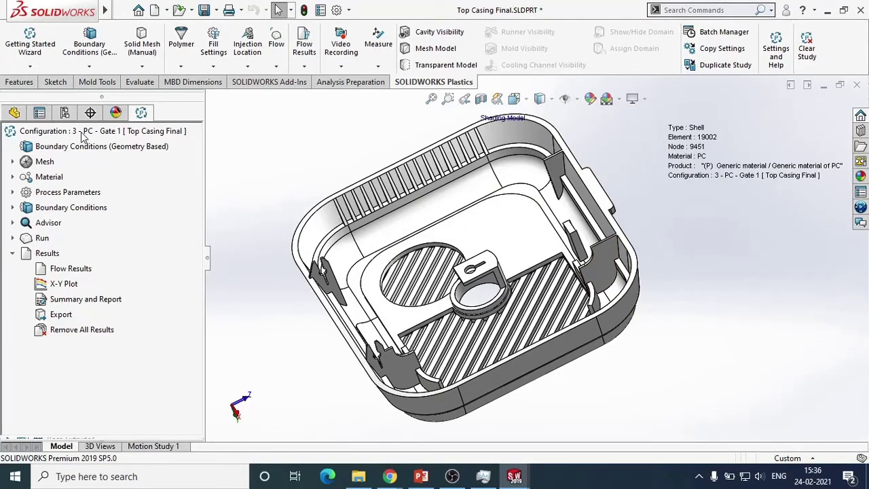
- Expand the study's Mesh, Material, Process Parameters and Boundary Conditions branches to review the Gate 1 setup
{"action": "left_click", "coordinate": [13, 161]}
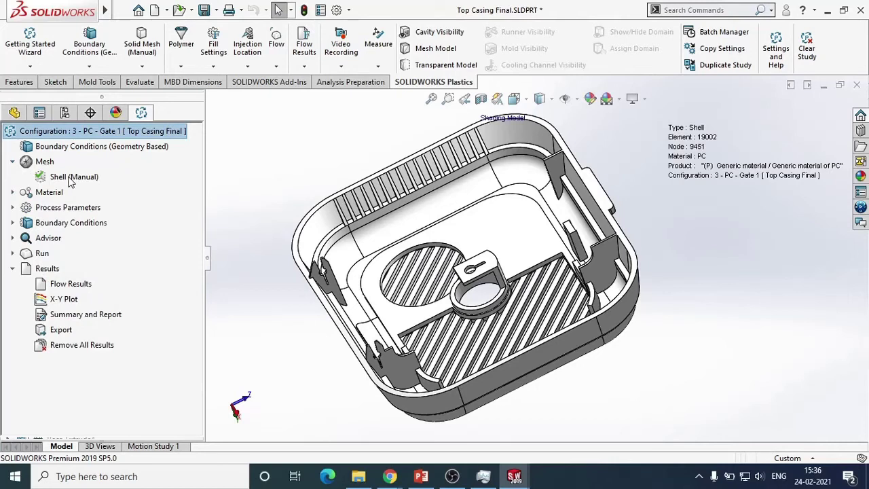
{"action": "left_click", "coordinate": [13, 193]}
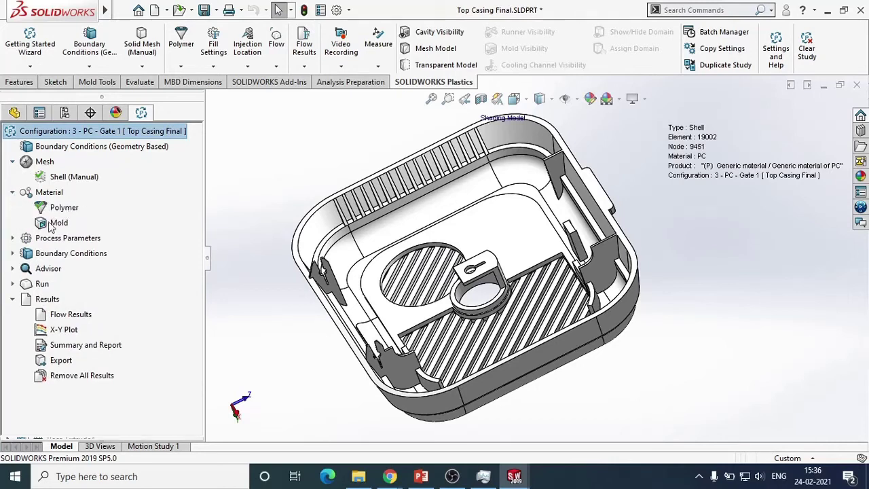
{"action": "left_click", "coordinate": [13, 239]}
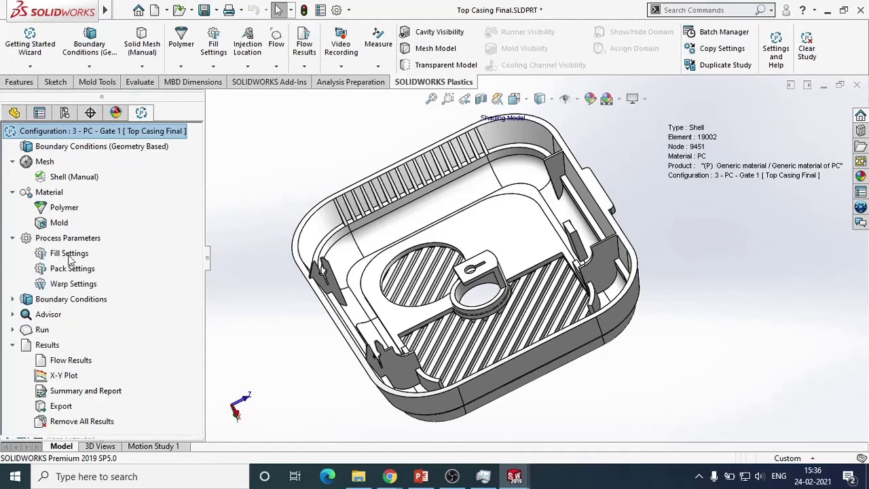
{"action": "left_click", "coordinate": [13, 239]}
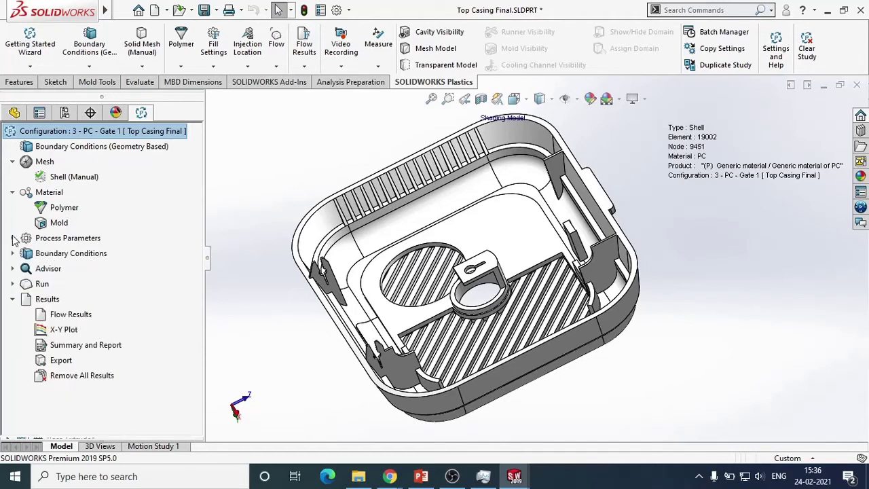
{"action": "left_click", "coordinate": [13, 254]}
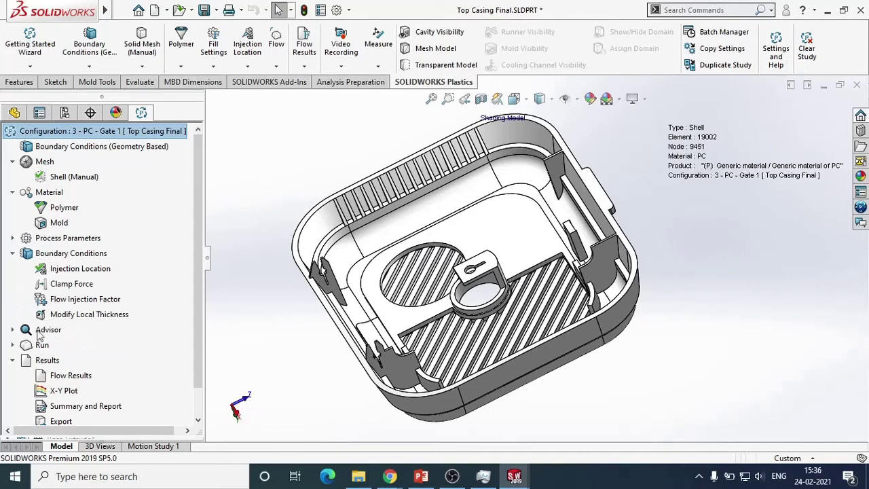
{"action": "scroll", "coordinate": [188, 343], "scroll_direction": "down", "scroll_amount": 1}
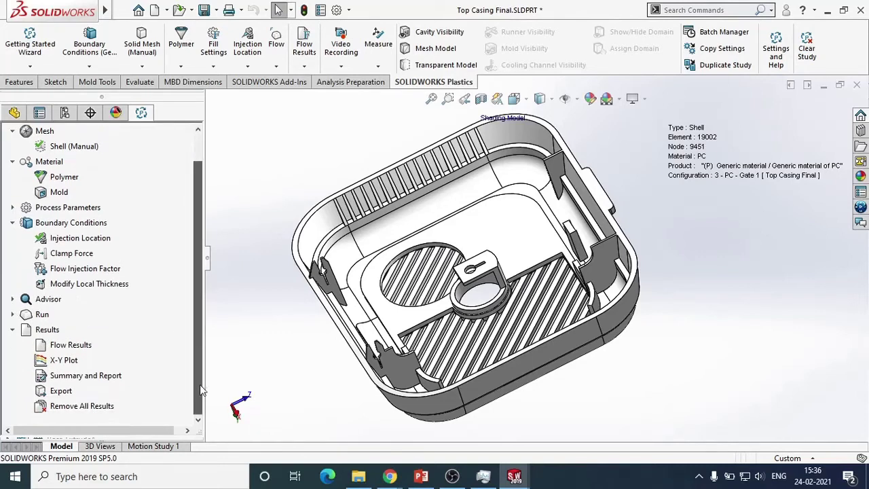
- Open the flow results of the Gate 1 study and play the fill time animation on the casing
{"action": "right_click", "coordinate": [82, 344]}
{"action": "left_click", "coordinate": [98, 358]}
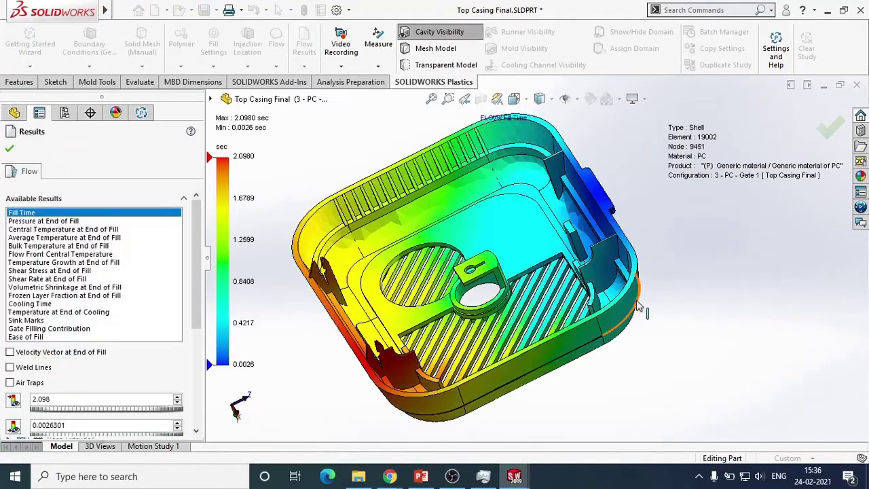
{"action": "scroll", "coordinate": [197, 285], "scroll_direction": "down", "scroll_amount": 5}
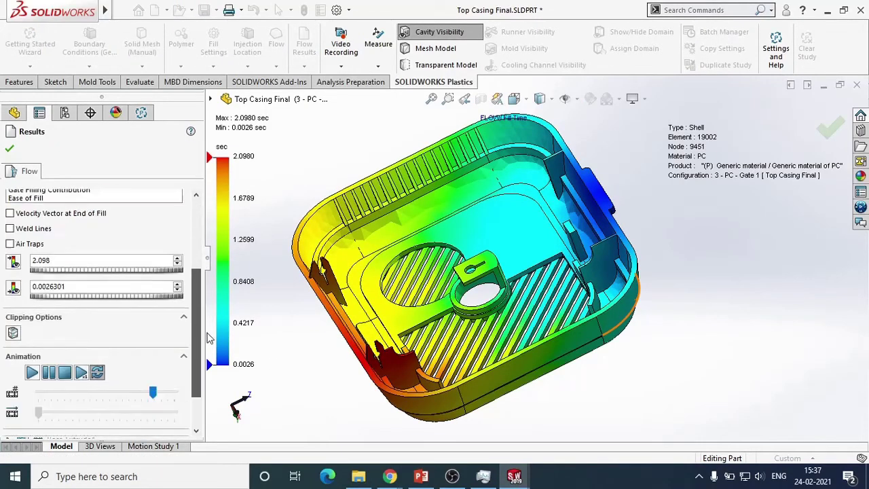
{"action": "left_click", "coordinate": [34, 327]}
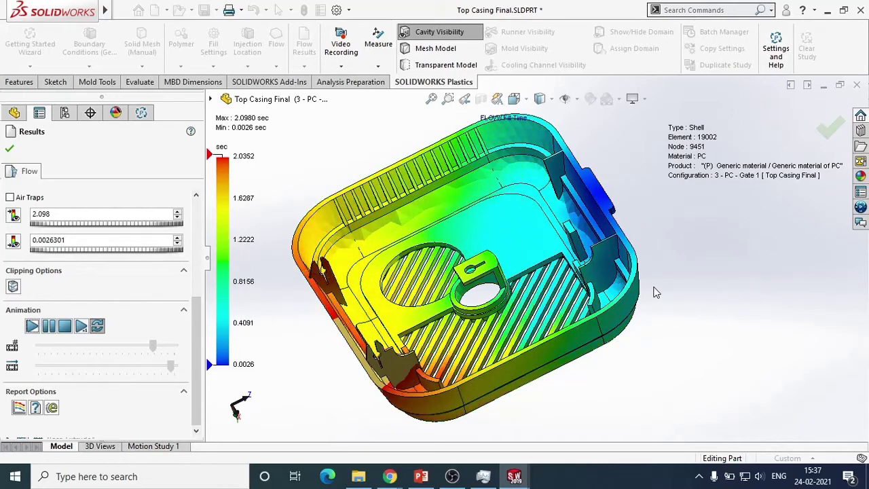
- Display the Ease of Fill plot and inspect the inside of the casing
{"action": "scroll", "coordinate": [198, 345], "scroll_direction": "up", "scroll_amount": 5}
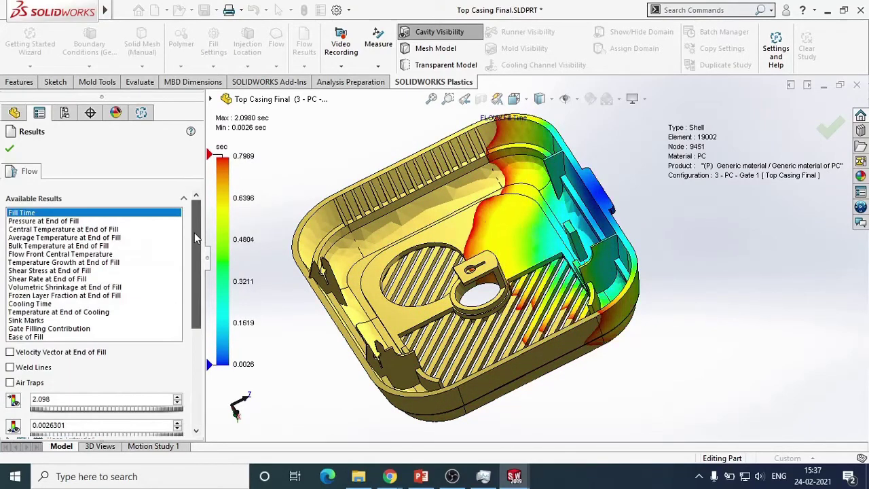
{"action": "left_click", "coordinate": [33, 337]}
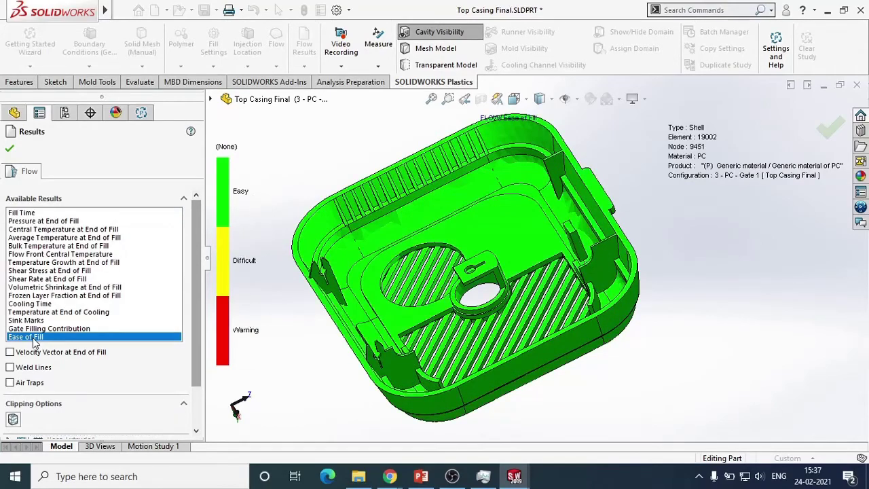
{"action": "middle_click_drag", "start_coordinate": [608, 314], "coordinate": [710, 336]}
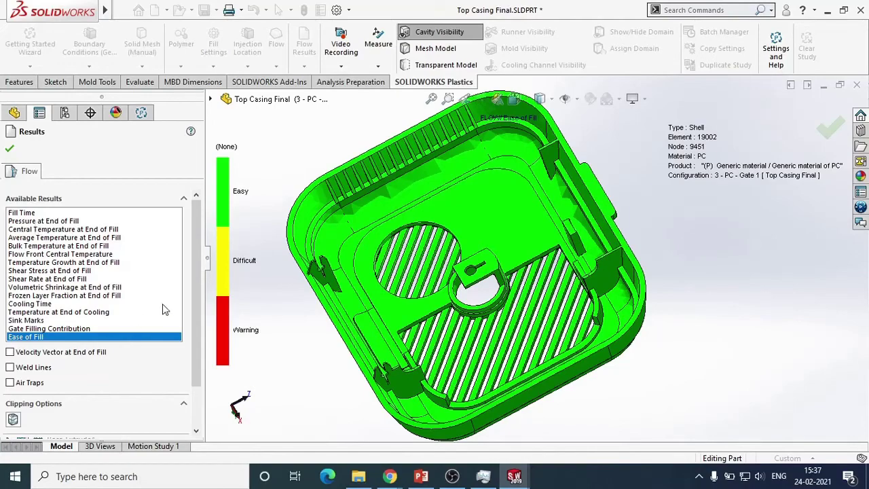
- Switch to the Fill Time result with weld lines shown and inspect them around the casing's grille and corner
{"action": "left_click", "coordinate": [16, 213]}
{"action": "left_click", "coordinate": [10, 368]}
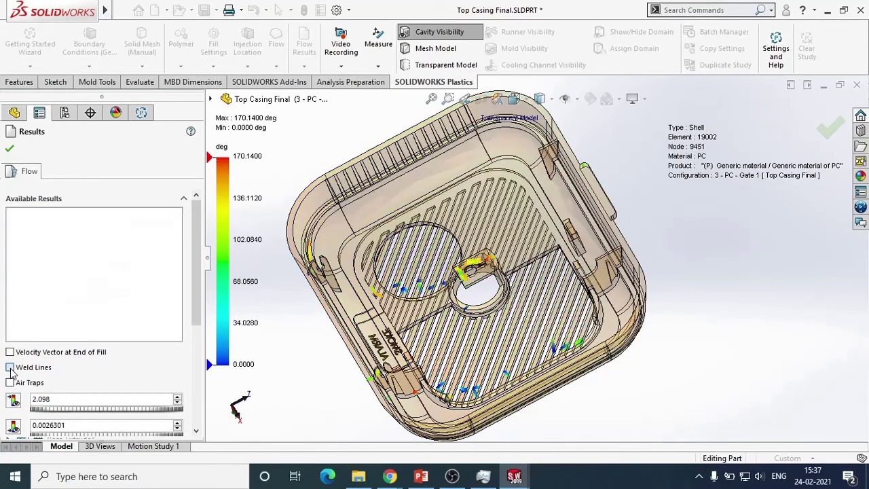
{"action": "middle_click_drag", "start_coordinate": [475, 380], "coordinate": [490, 430]}
{"action": "scroll", "coordinate": [490, 431], "scroll_direction": "down", "scroll_amount": 5}
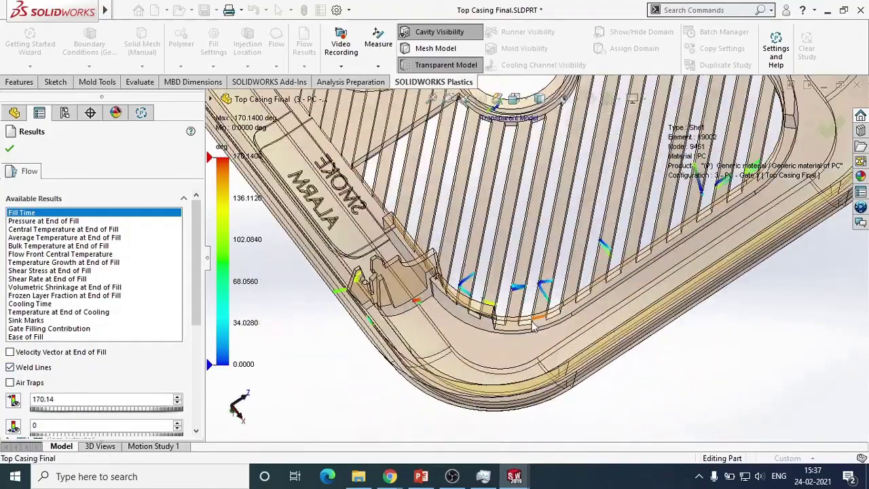
{"action": "scroll", "coordinate": [535, 328], "scroll_direction": "up", "scroll_amount": 3}
- Replace the weld lines with air traps on the Fill Time plot and inspect their locations around the clips and ribs
{"action": "left_click", "coordinate": [10, 367]}
{"action": "left_click", "coordinate": [11, 383]}
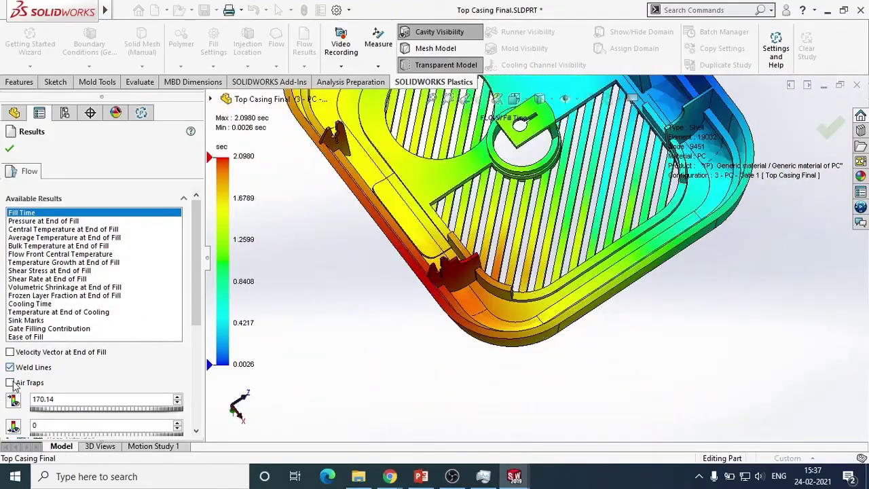
{"action": "scroll", "coordinate": [552, 265], "scroll_direction": "up", "scroll_amount": 5}
{"action": "middle_click_drag", "start_coordinate": [551, 265], "coordinate": [475, 279]}
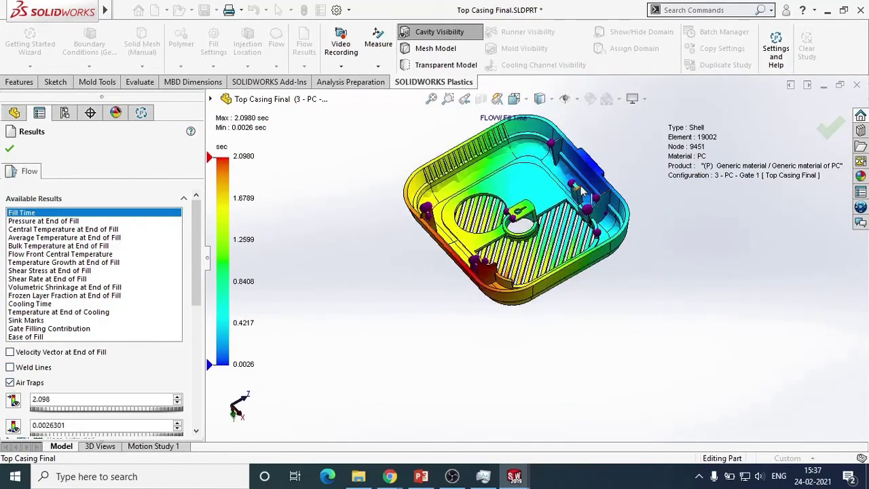
{"action": "scroll", "coordinate": [475, 279], "scroll_direction": "down", "scroll_amount": 4}
{"action": "scroll", "coordinate": [445, 283], "scroll_direction": "up", "scroll_amount": 3}
{"action": "scroll", "coordinate": [444, 282], "scroll_direction": "up", "scroll_amount": 2}
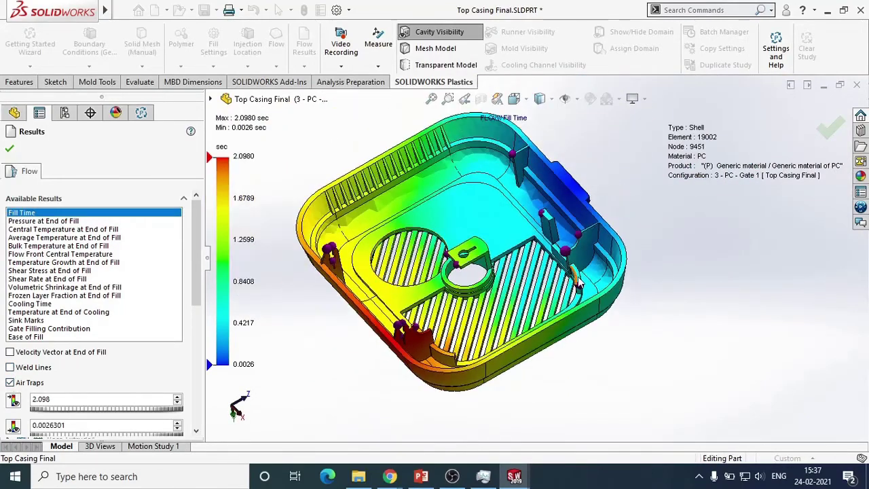
{"action": "scroll", "coordinate": [196, 259], "scroll_direction": "down", "scroll_amount": 3}
{"action": "scroll", "coordinate": [197, 254], "scroll_direction": "up", "scroll_amount": 4}
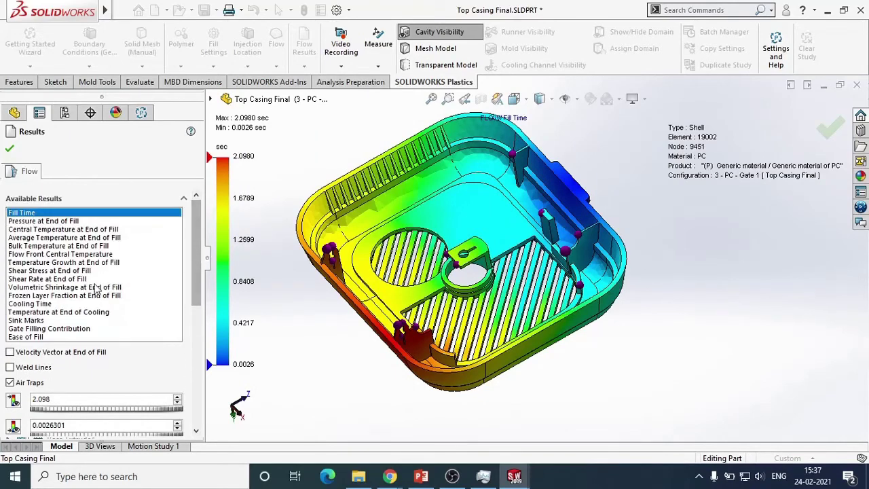
- Display the Volumetric Shrinkage at End of Fill, Cooling Time and Shear Stress at End of Fill plots on the casing
{"action": "left_click", "coordinate": [64, 288]}
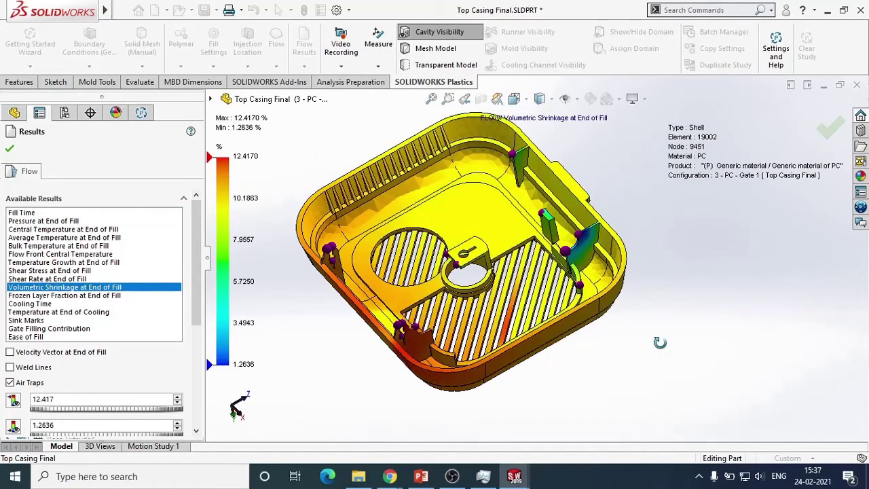
{"action": "middle_click_drag", "start_coordinate": [660, 343], "coordinate": [643, 331]}
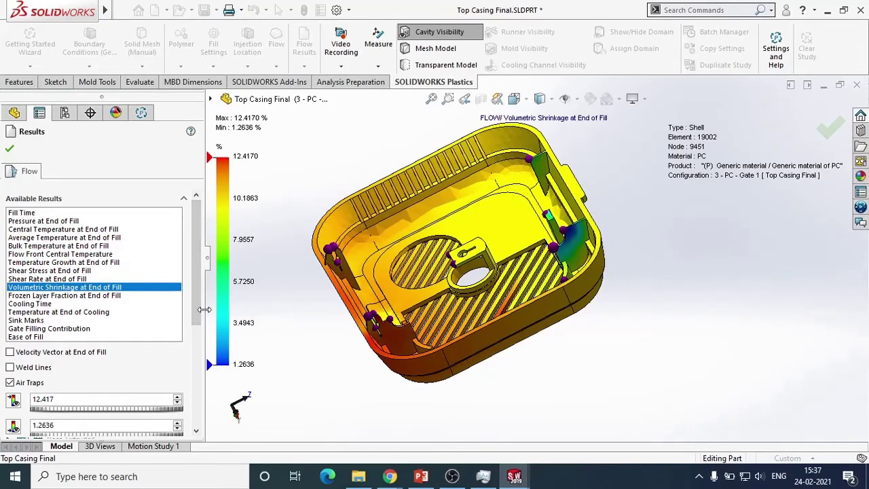
{"action": "left_click", "coordinate": [43, 305]}
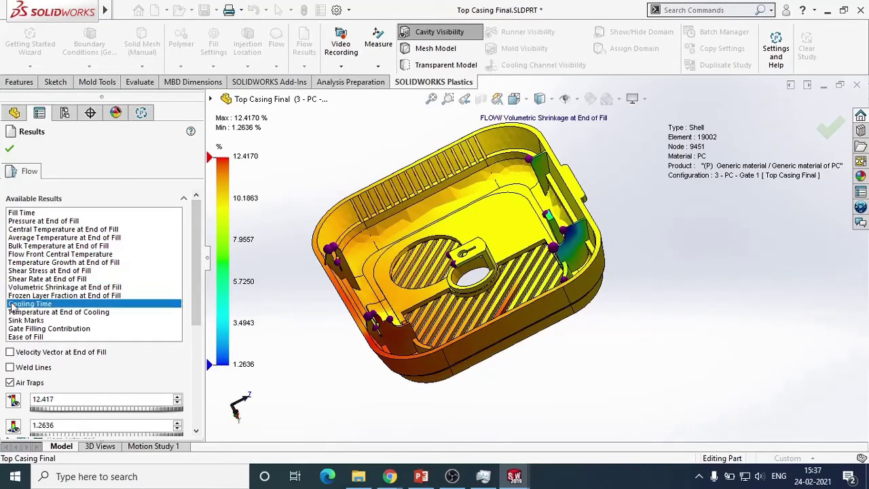
{"action": "left_click", "coordinate": [38, 271]}
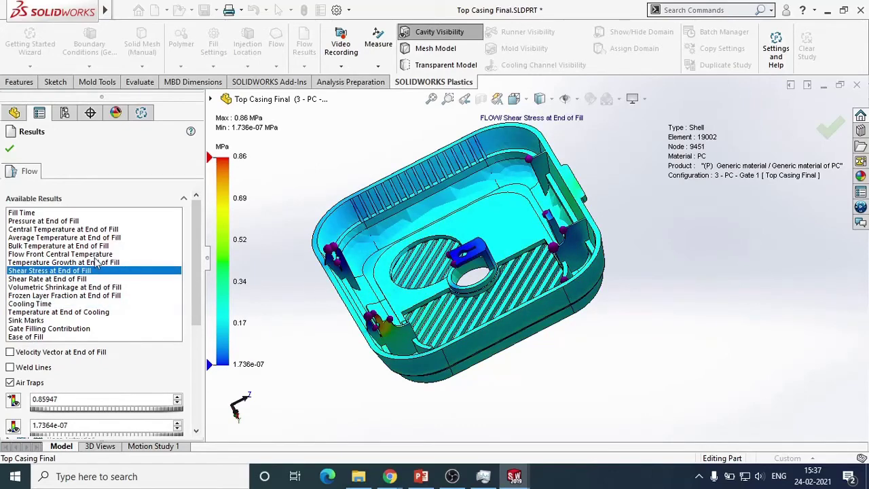
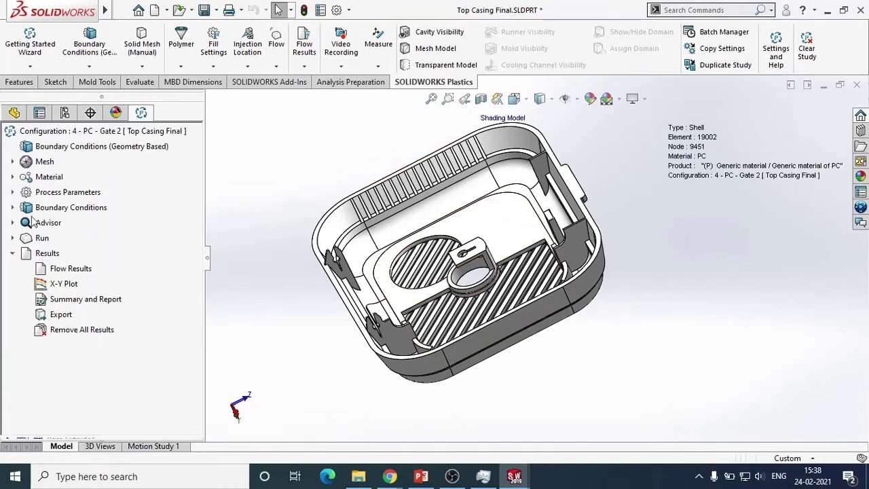
- Open the flow results of the 4 - PC - Gate 2 study, play the fill time animation, and stop it
{"action": "left_click", "coordinate": [71, 268]}
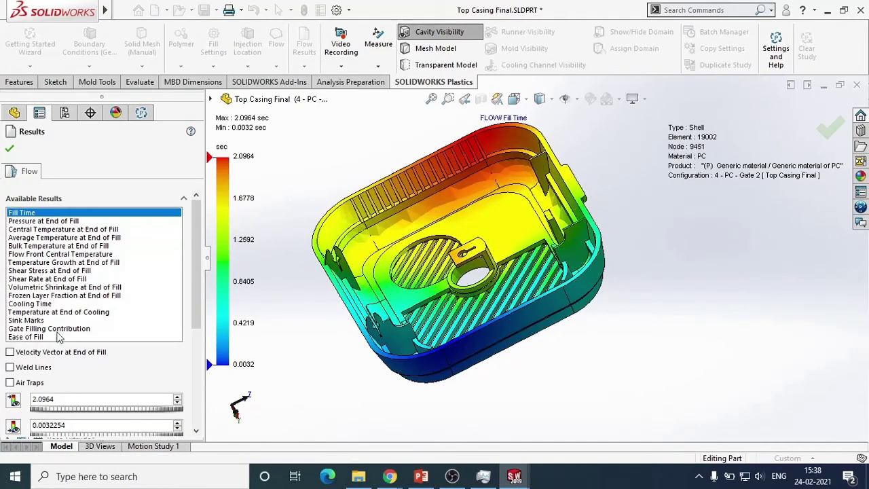
{"action": "scroll", "coordinate": [60, 370], "scroll_direction": "down", "scroll_amount": 3}
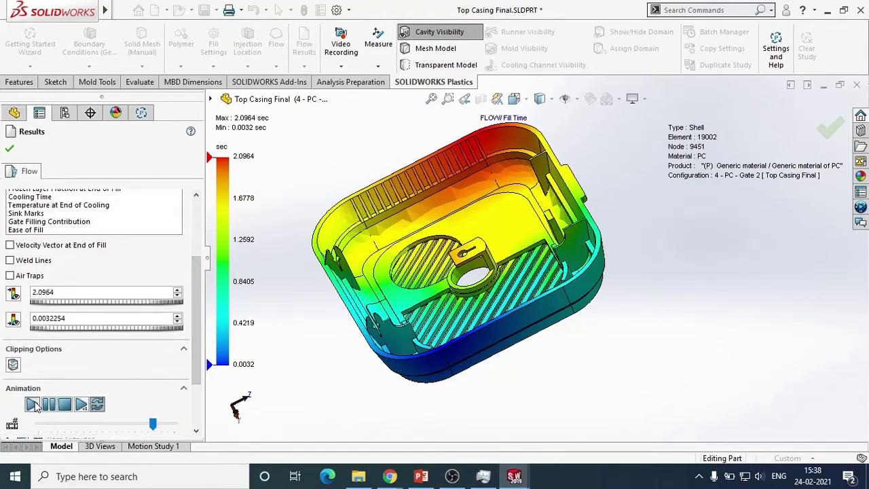
{"action": "left_click", "coordinate": [32, 404]}
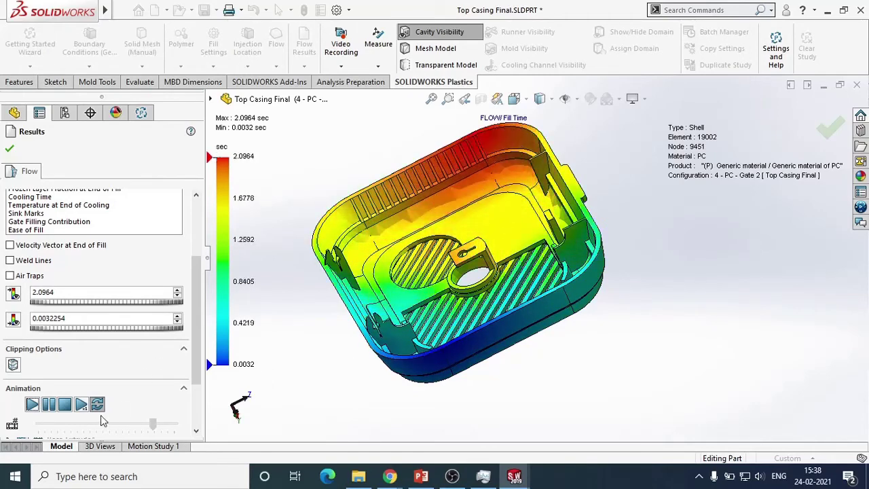
{"action": "left_click", "coordinate": [66, 411]}
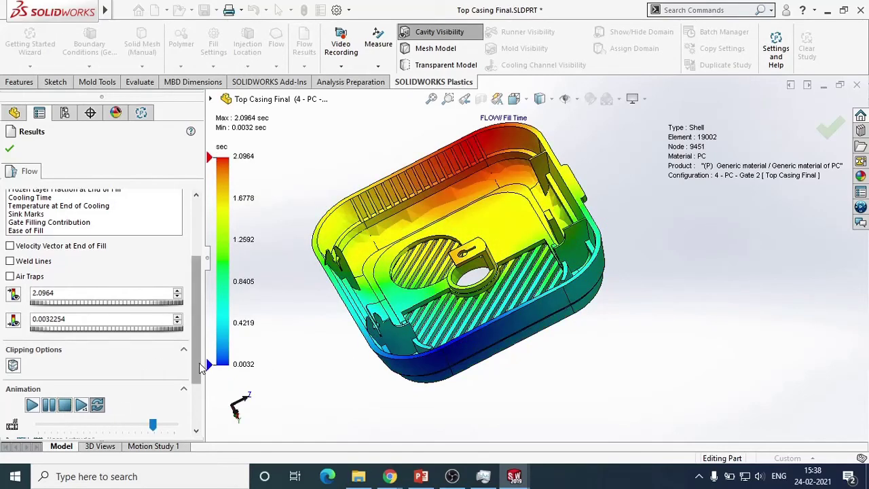
- Display the Gate 2 Pressure at End of Fill, Sink Marks and Volumetric Shrinkage at End of Fill plots, and close the results
{"action": "scroll", "coordinate": [197, 321], "scroll_direction": "up", "scroll_amount": 3}
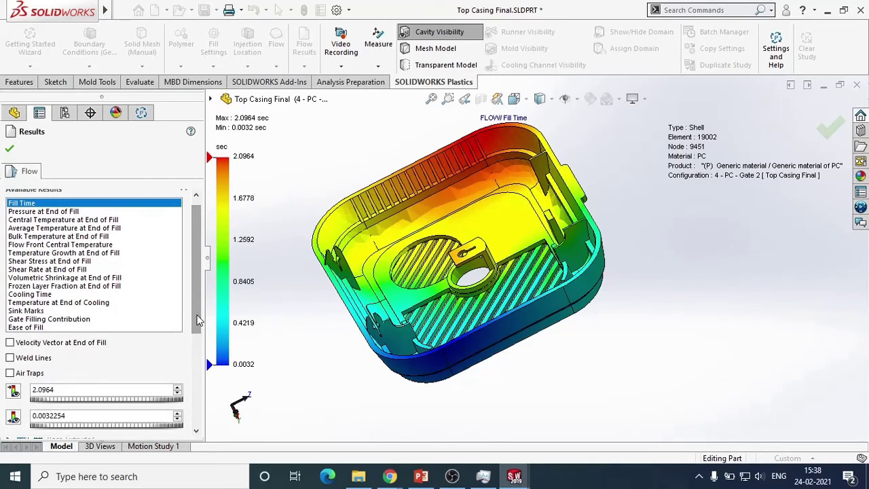
{"action": "scroll", "coordinate": [197, 320], "scroll_direction": "up", "scroll_amount": 1}
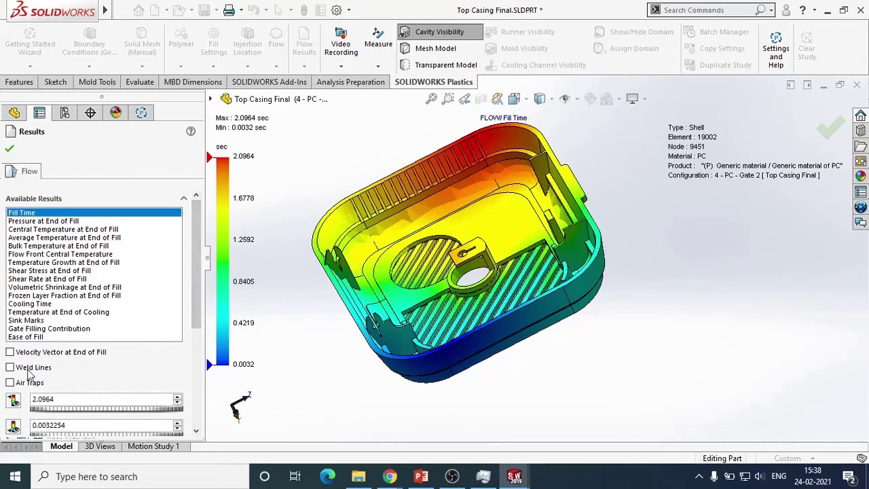
{"action": "left_click", "coordinate": [37, 222]}
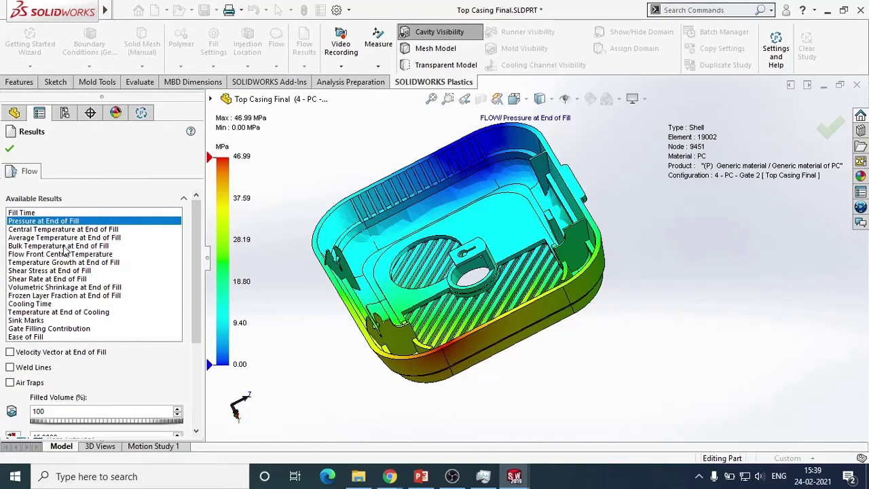
{"action": "left_click", "coordinate": [27, 320]}
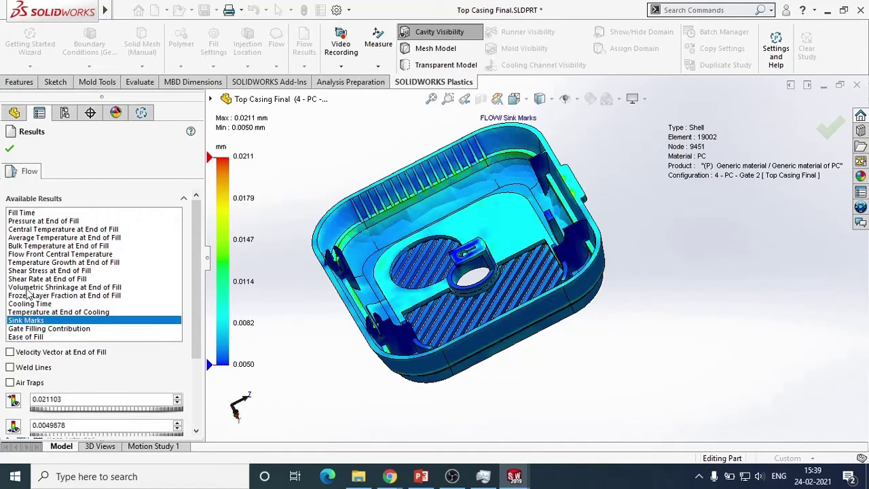
{"action": "left_click", "coordinate": [27, 291]}
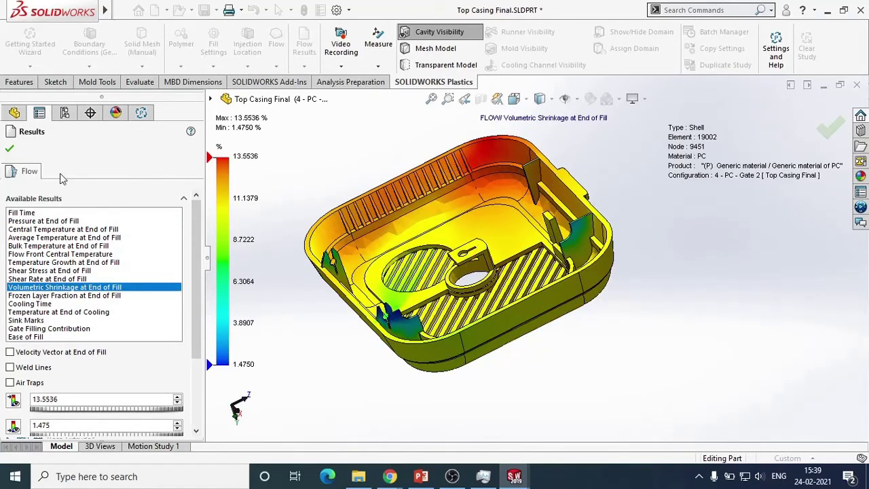
{"action": "left_click", "coordinate": [10, 150]}
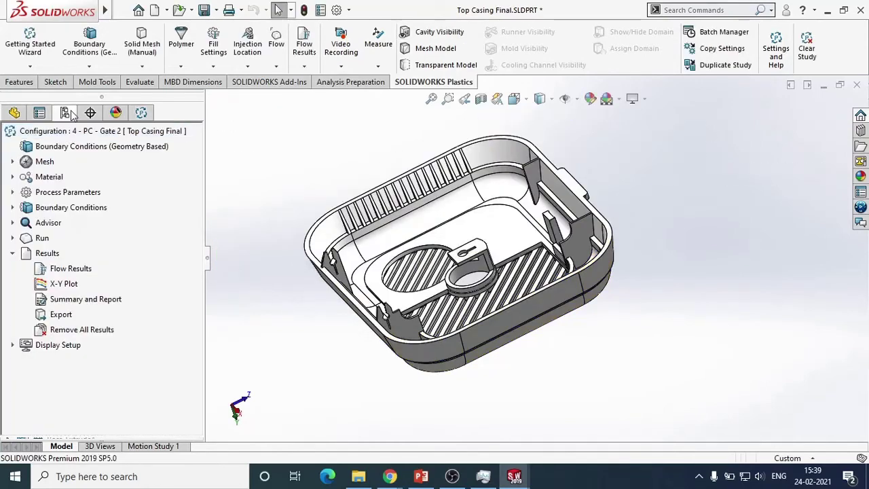
- Activate the configuration 3 - PC - Gate 1 again and reload its Plastics project
{"action": "left_click", "coordinate": [66, 112]}
{"action": "double_click", "coordinate": [88, 211]}
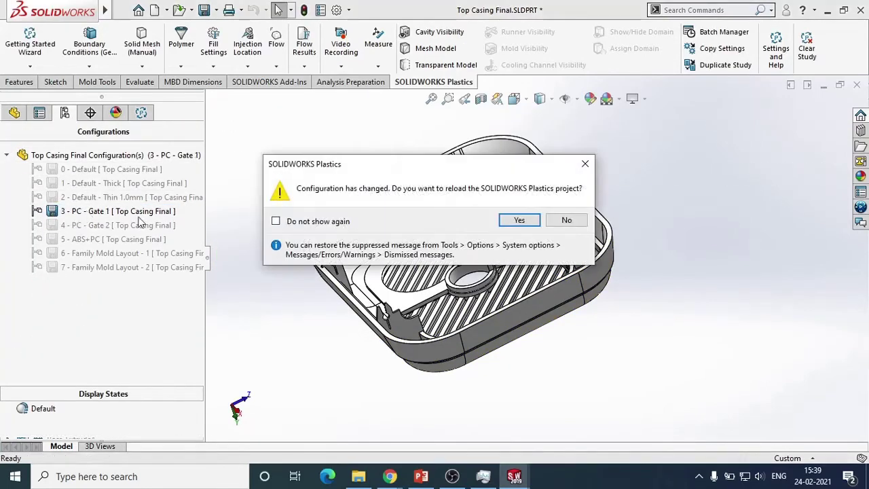
{"action": "left_click", "coordinate": [516, 223]}
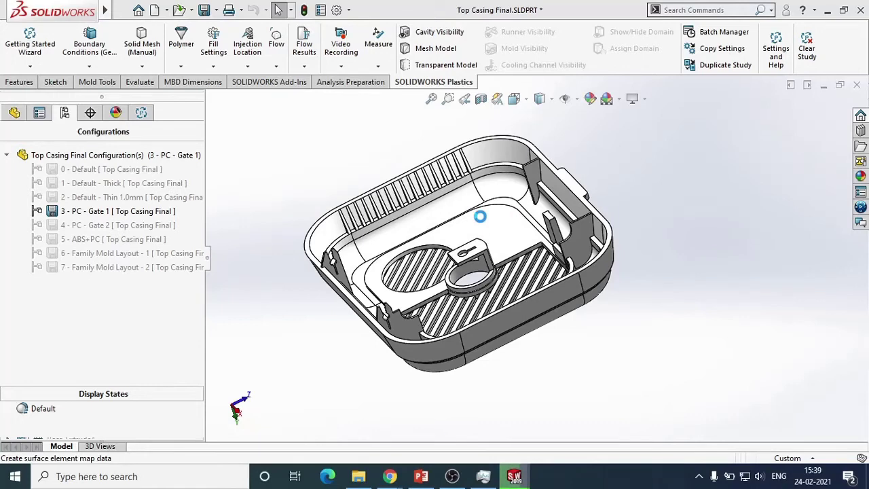
- Open the flow results of the 3 - PC - Gate 1 study, display Volumetric Shrinkage at End of Fill, and close the results
{"action": "left_click", "coordinate": [142, 113]}
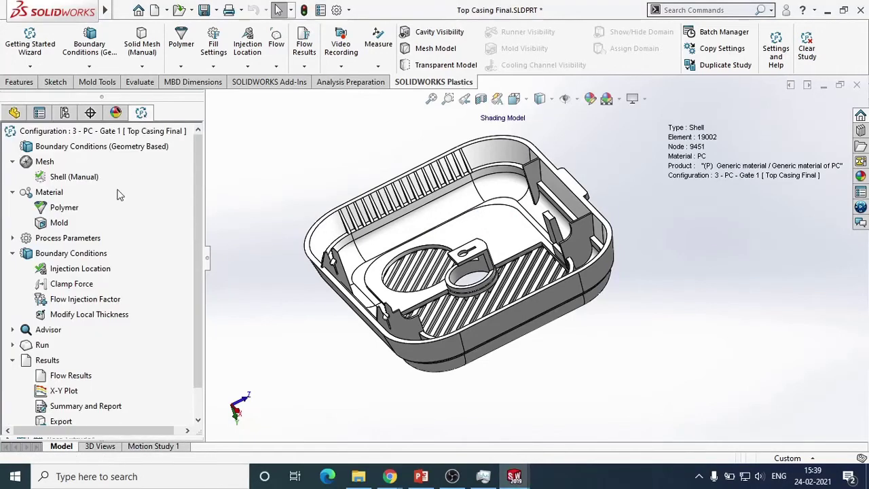
{"action": "scroll", "coordinate": [86, 365], "scroll_direction": "down", "scroll_amount": 1}
{"action": "right_click", "coordinate": [76, 348]}
{"action": "left_click", "coordinate": [116, 351]}
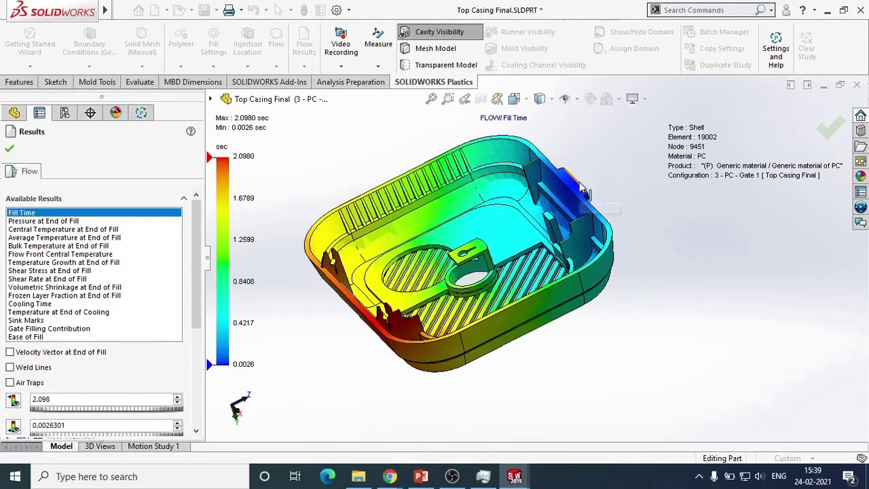
{"action": "left_click", "coordinate": [28, 288]}
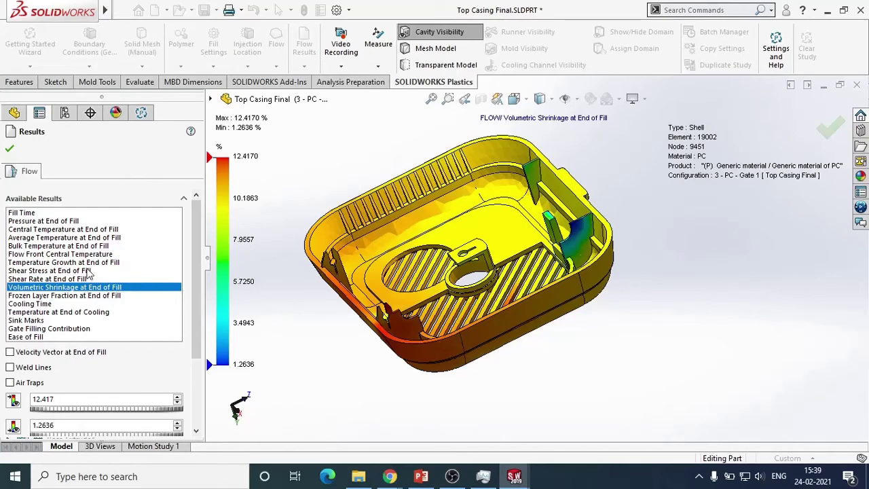
{"action": "left_click", "coordinate": [9, 148]}
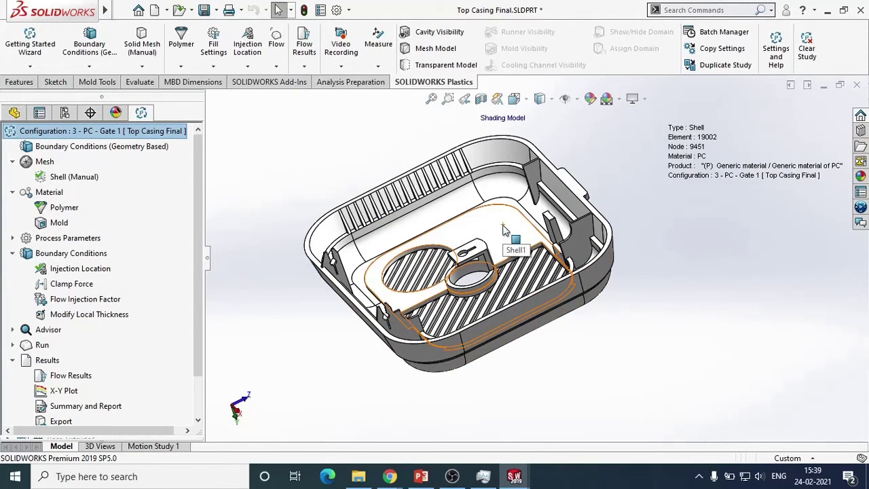
- Activate the configuration 5 - ABS+PC and reload its Plastics project
{"action": "left_click", "coordinate": [64, 112]}
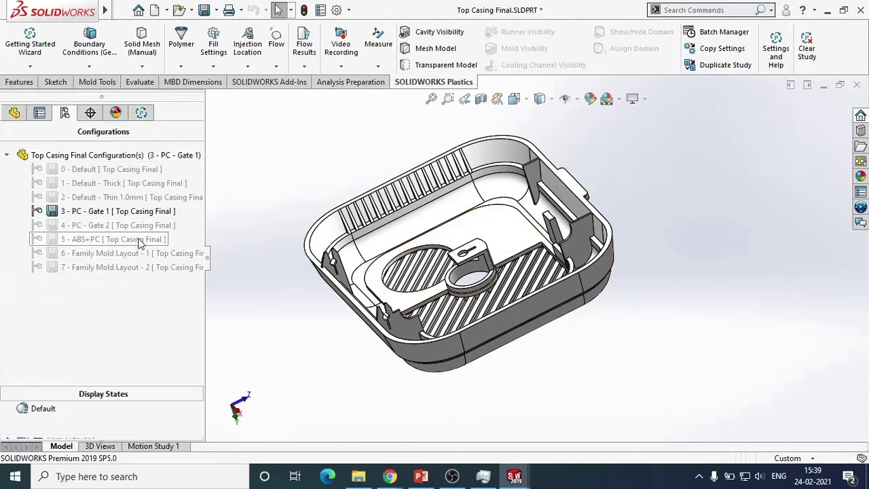
{"action": "double_click", "coordinate": [138, 241]}
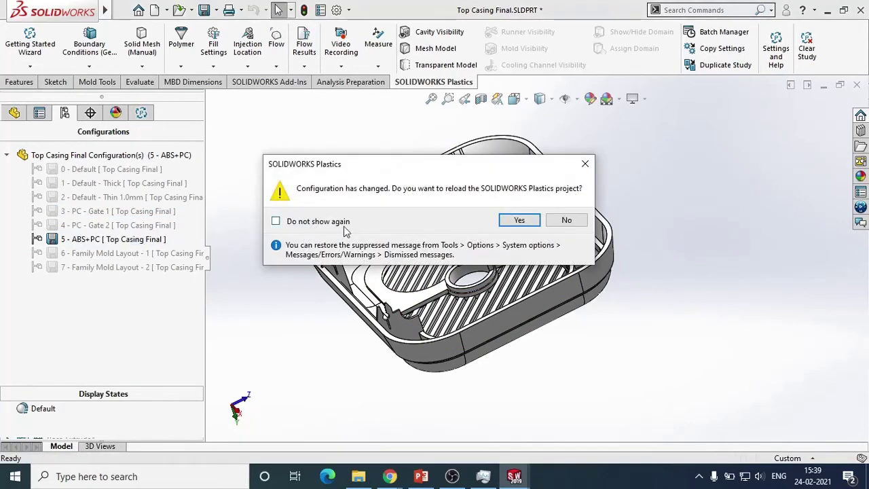
{"action": "left_click", "coordinate": [520, 220]}
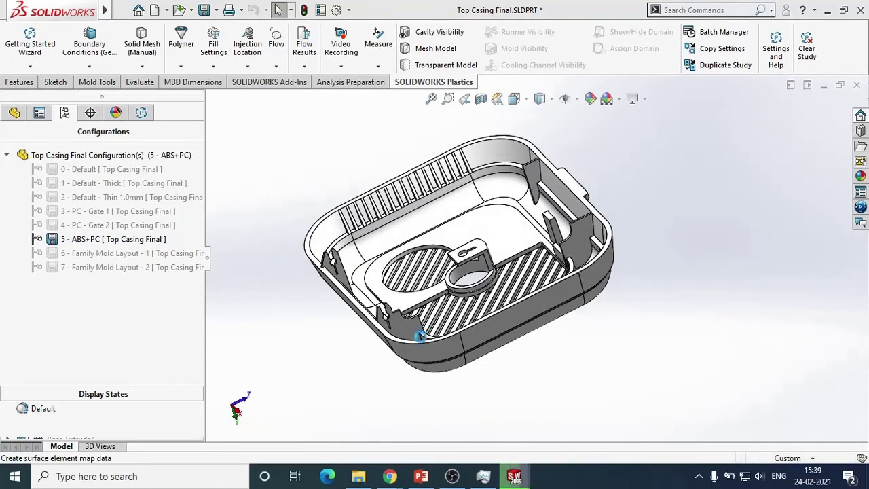
- Check the ABS+PC study's assigned material in the polymer database and close the database without changes
{"action": "left_click", "coordinate": [144, 113]}
{"action": "right_click", "coordinate": [64, 196]}
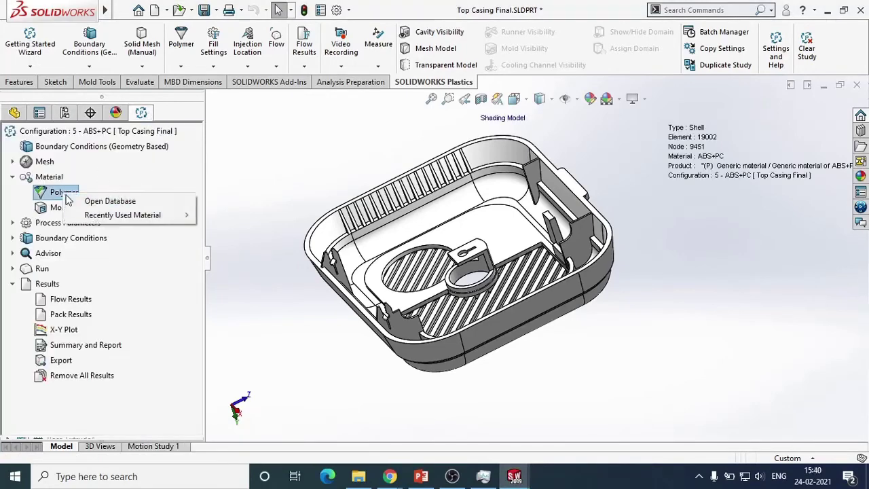
{"action": "left_click", "coordinate": [383, 208]}
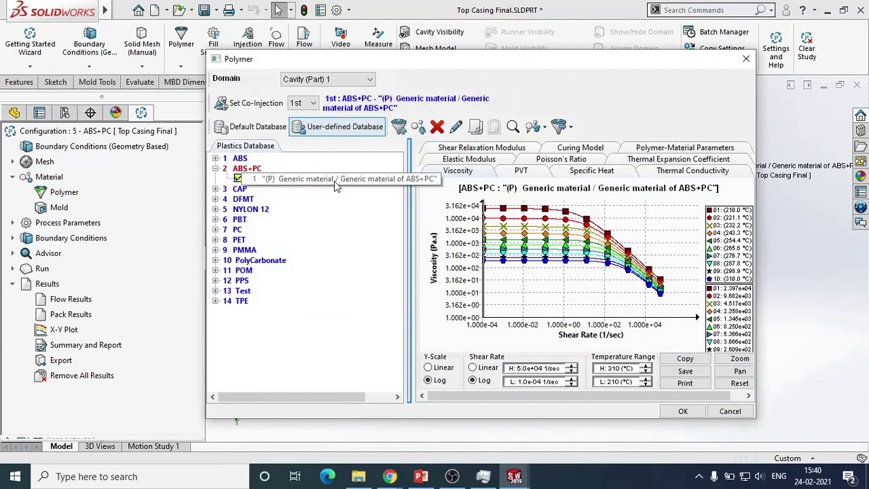
{"action": "left_click", "coordinate": [730, 411]}
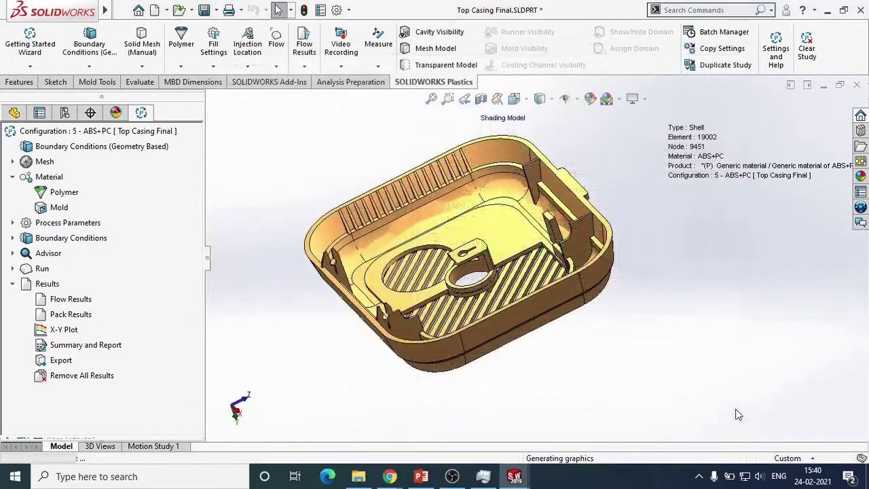
- Open the ABS+PC flow results, display the Volumetric Shrinkage at End of Fill plot, and close the results
{"action": "left_click", "coordinate": [65, 304]}
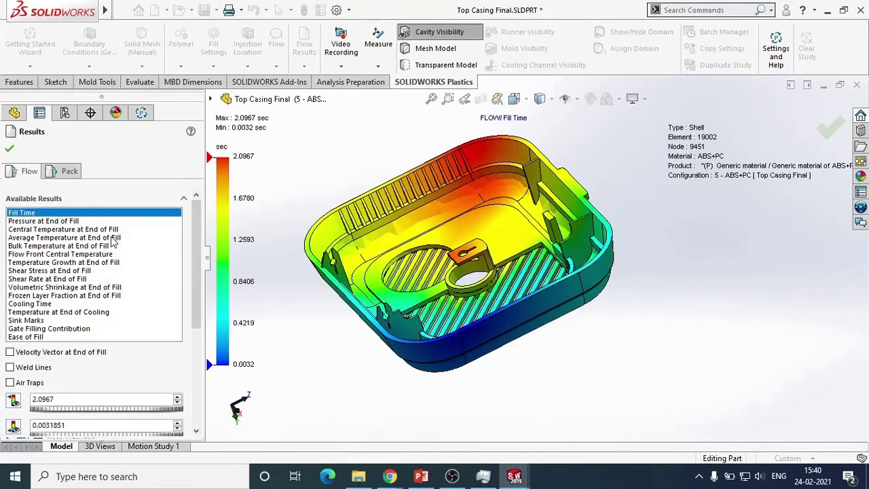
{"action": "left_click", "coordinate": [40, 287]}
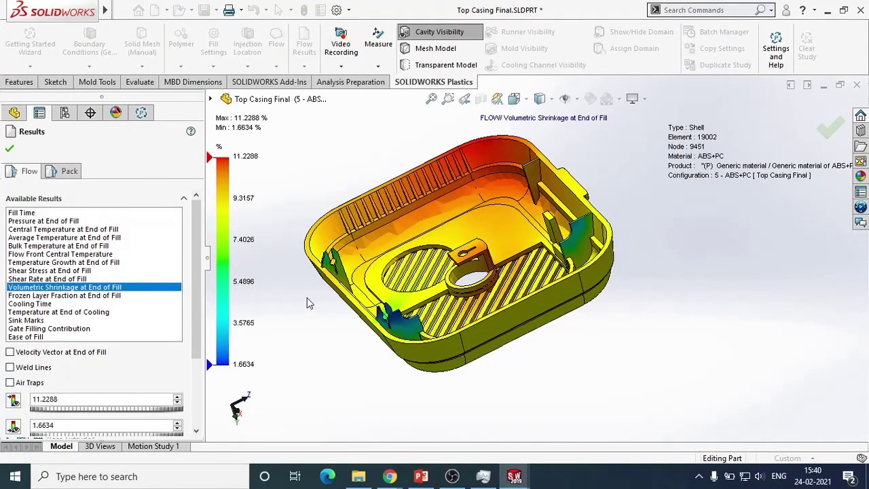
{"action": "left_click", "coordinate": [10, 150]}
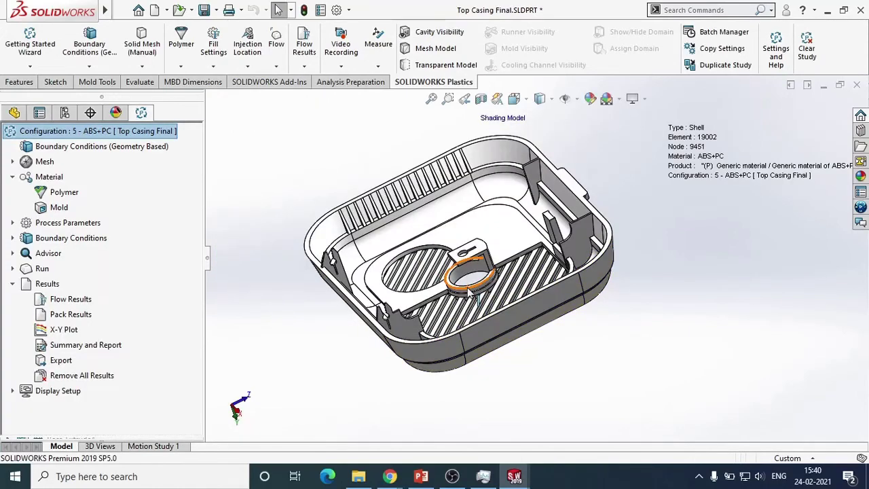
- Activate the configuration 6 - Family Mold Layout - 1 and reload its Plastics project
{"action": "left_click", "coordinate": [614, 324]}
{"action": "middle_click_drag", "start_coordinate": [614, 324], "coordinate": [604, 318]}
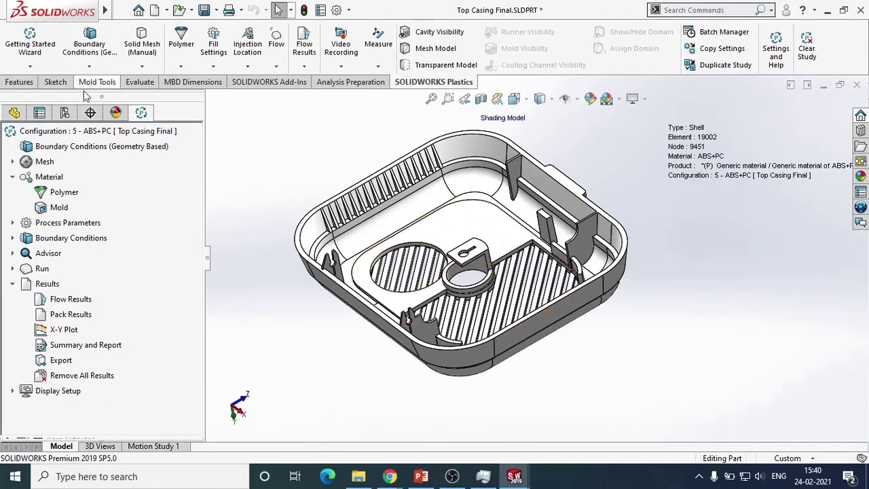
{"action": "left_click", "coordinate": [64, 113]}
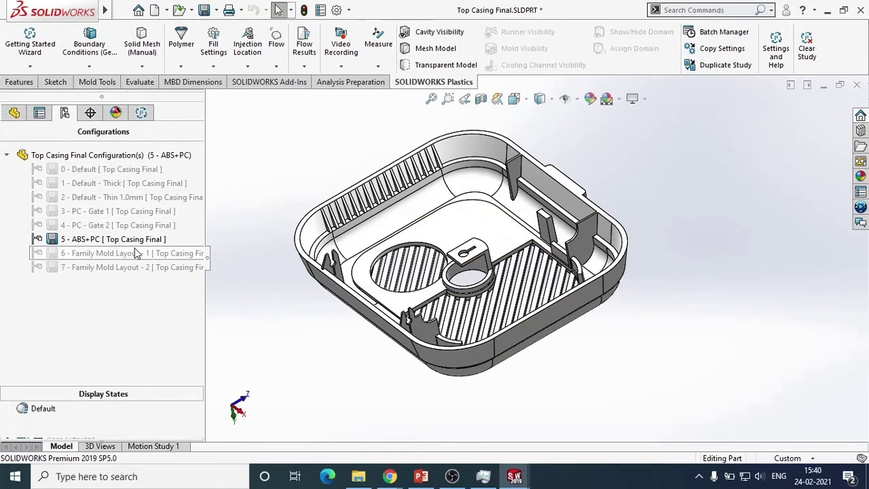
{"action": "double_click", "coordinate": [134, 252]}
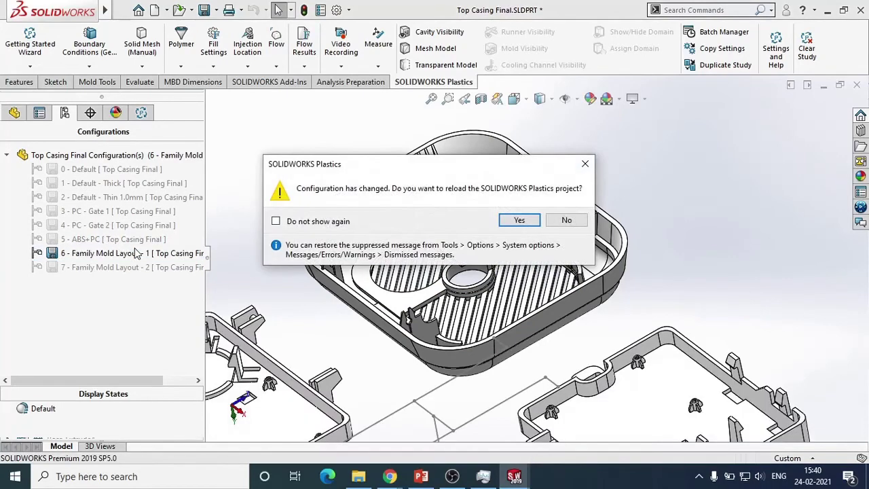
{"action": "left_click", "coordinate": [520, 221]}
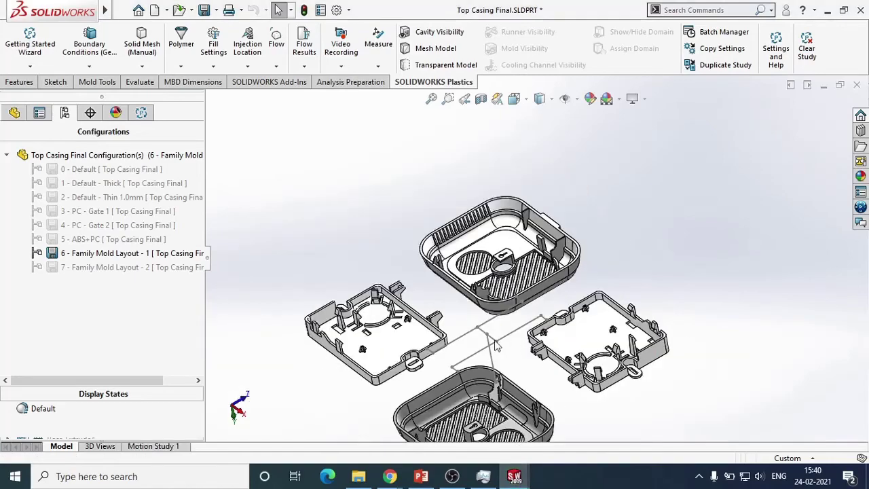
- Inspect the runner system between the family mold parts and open the Channel Design definition under the shell mesh
{"action": "middle_click_drag", "start_coordinate": [532, 303], "coordinate": [495, 394]}
{"action": "left_click", "coordinate": [142, 113]}
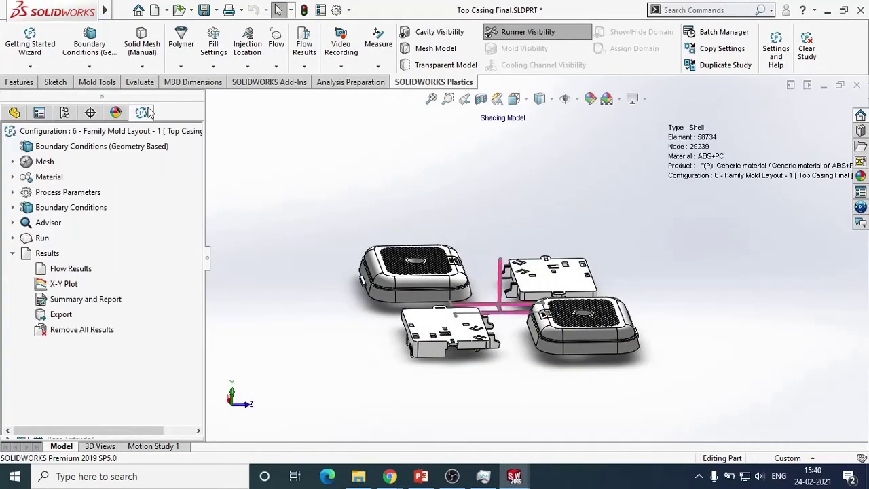
{"action": "middle_click_drag", "start_coordinate": [612, 334], "coordinate": [503, 289]}
{"action": "scroll", "coordinate": [477, 279], "scroll_direction": "down", "scroll_amount": 5}
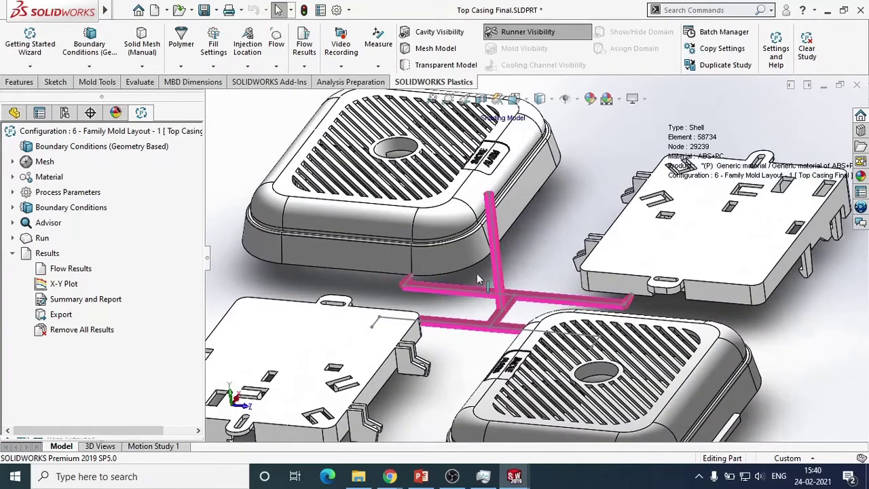
{"action": "left_click", "coordinate": [12, 162]}
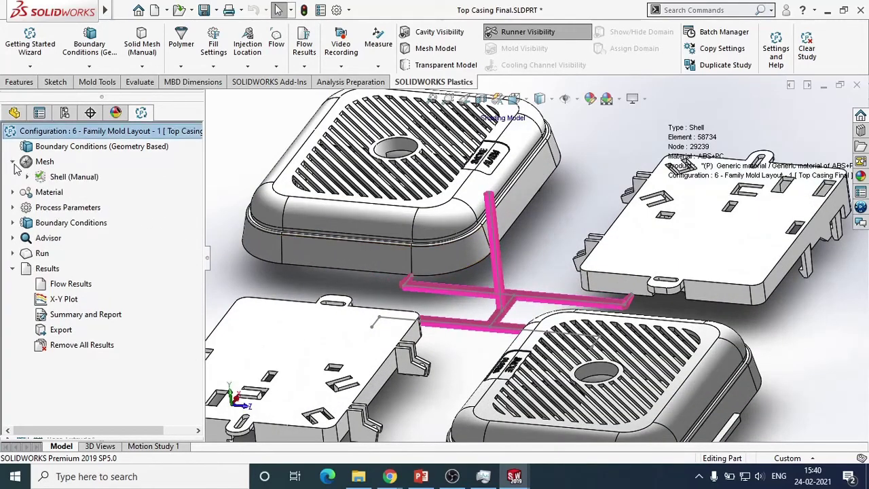
{"action": "left_click", "coordinate": [27, 177]}
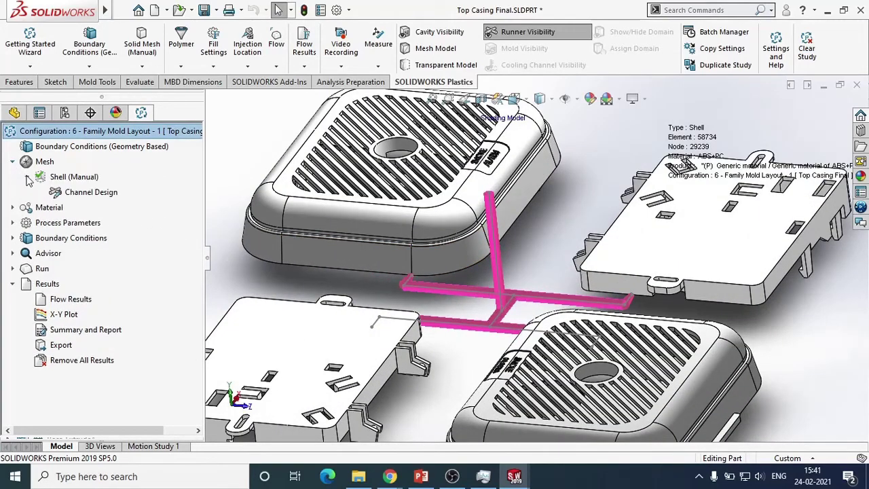
{"action": "right_click", "coordinate": [81, 195]}
{"action": "left_click", "coordinate": [104, 203]}
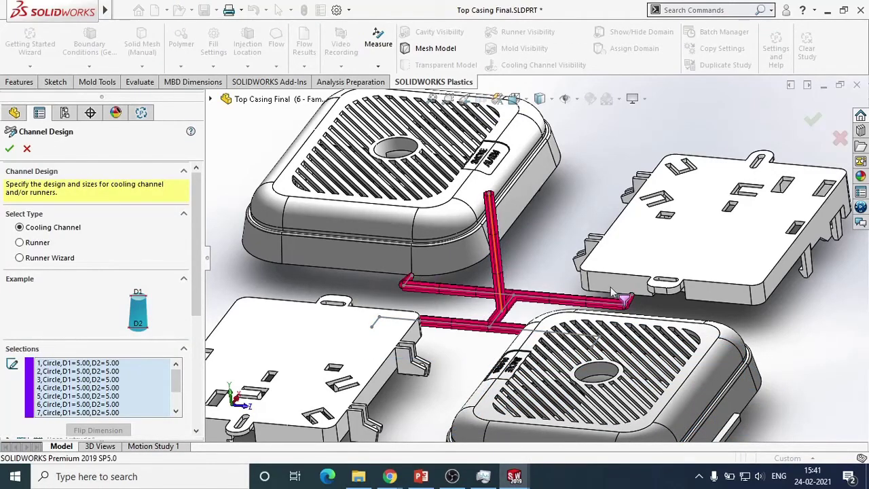
- Review the channel selections, diameters, number of elements and available channel types, and leave Channel Design without changes
{"action": "left_click_drag", "start_coordinate": [195, 249], "coordinate": [209, 336]}
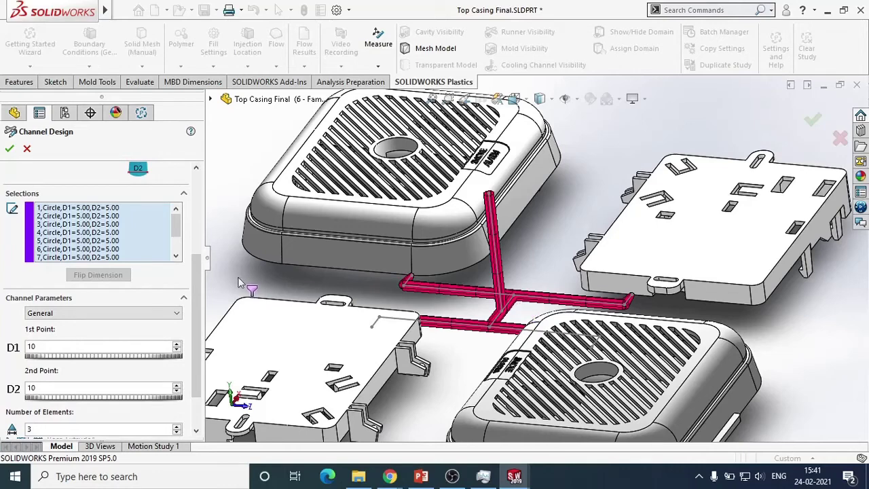
{"action": "scroll", "coordinate": [194, 280], "scroll_direction": "down", "scroll_amount": 1}
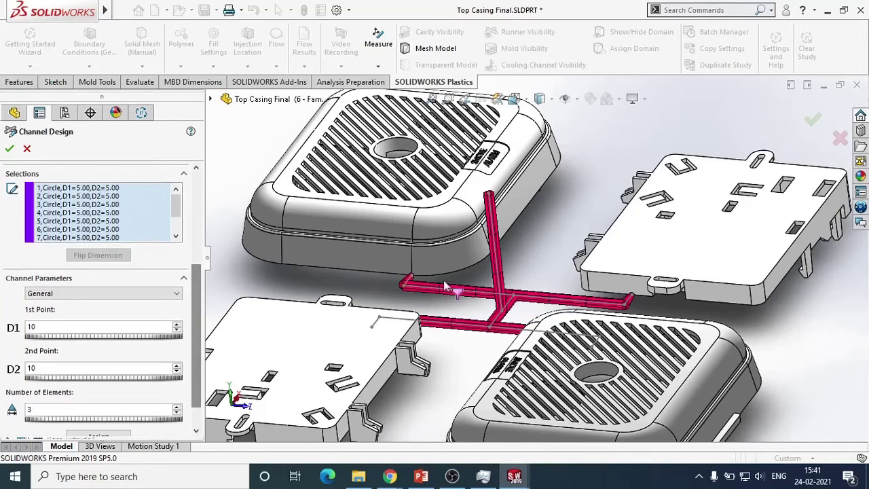
{"action": "left_click", "coordinate": [80, 294]}
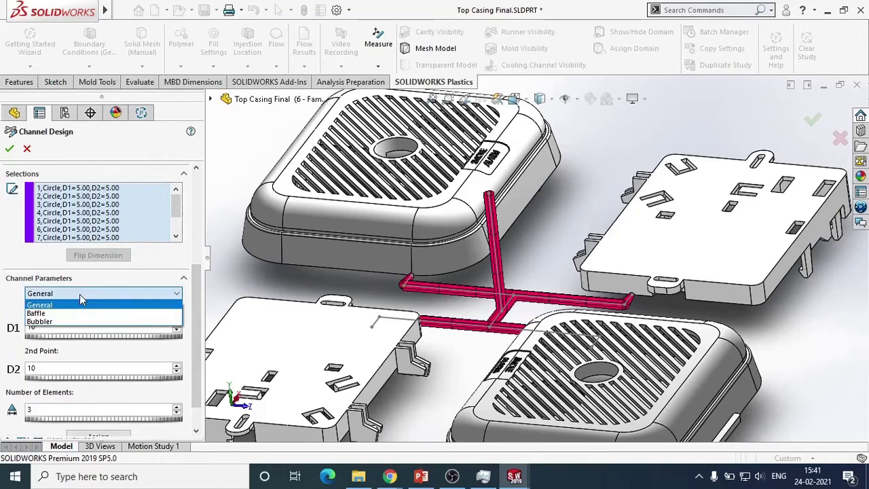
{"action": "left_click", "coordinate": [79, 294]}
{"action": "scroll", "coordinate": [194, 304], "scroll_direction": "down", "scroll_amount": 2}
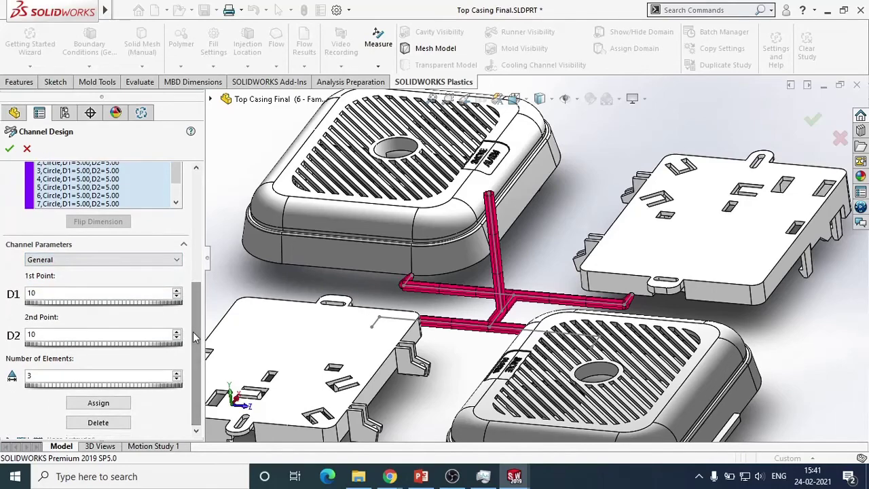
{"action": "left_click", "coordinate": [29, 149]}
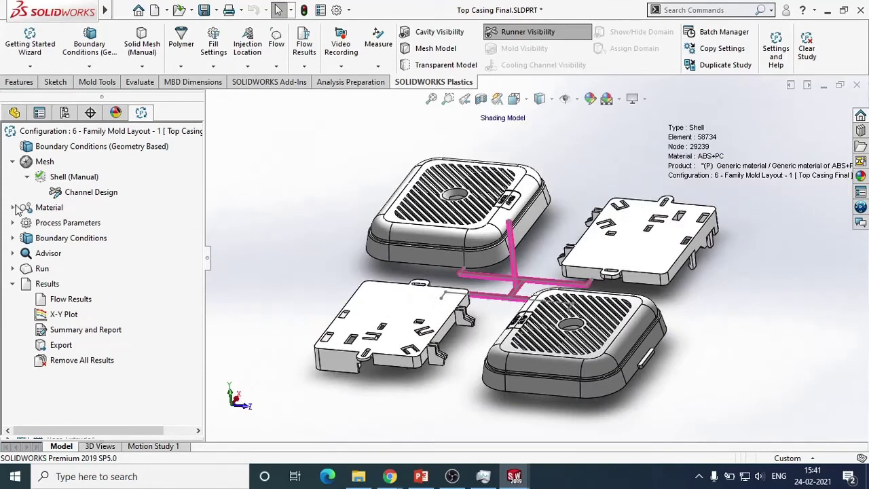
- Expand the study's Material, Process Parameters and Boundary Conditions, and inspect the injection location on the sprue
{"action": "left_click", "coordinate": [15, 207]}
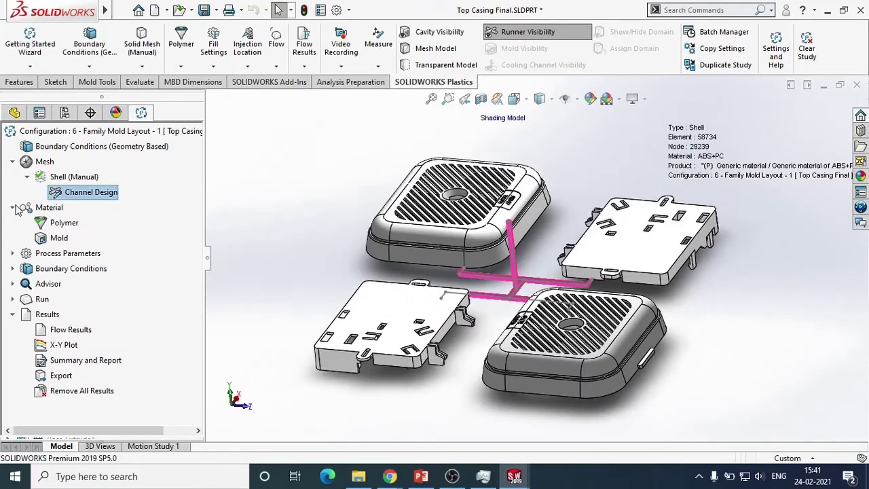
{"action": "left_click", "coordinate": [13, 254]}
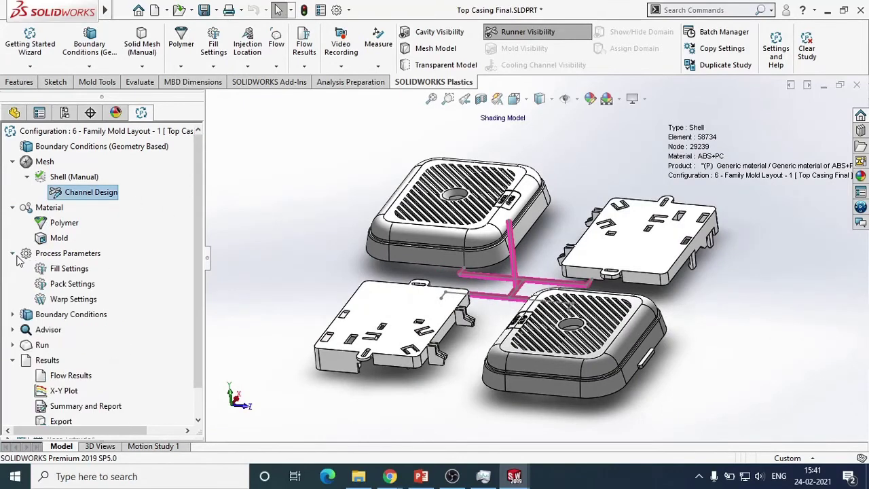
{"action": "left_click", "coordinate": [13, 314]}
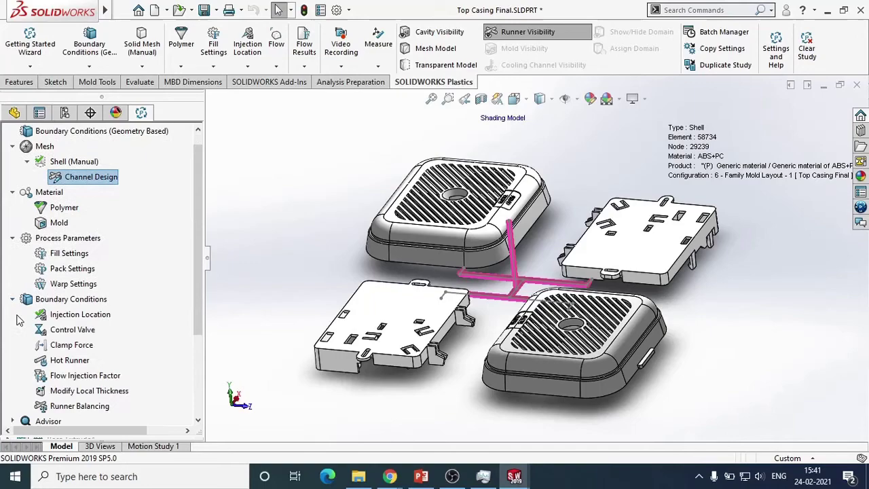
{"action": "left_click", "coordinate": [87, 315]}
{"action": "scroll", "coordinate": [520, 226], "scroll_direction": "down", "scroll_amount": 6}
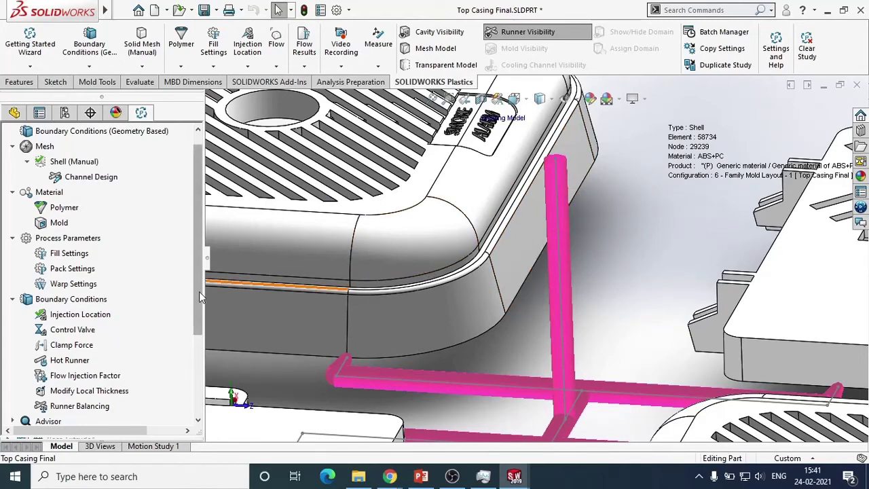
- Open the Family Mold Layout - 1 flow results and examine the Fill Time plot across all cavities and runners
{"action": "scroll", "coordinate": [199, 291], "scroll_direction": "down", "scroll_amount": 3}
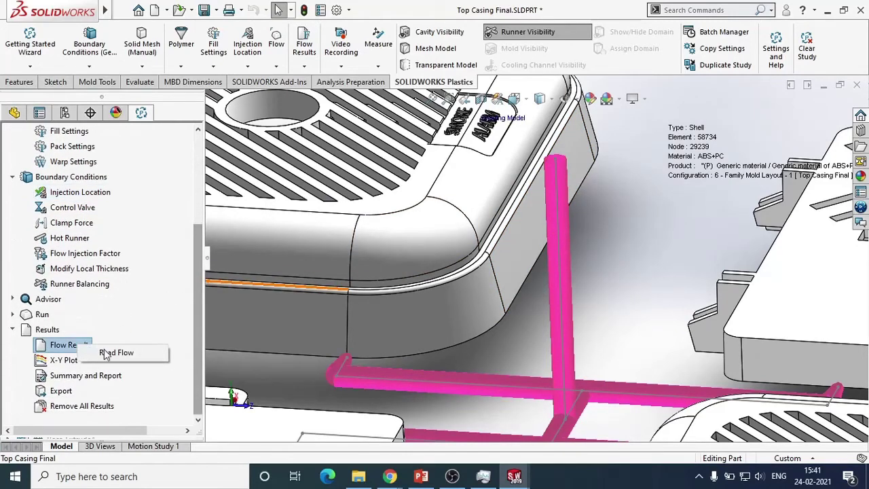
{"action": "left_click", "coordinate": [108, 353]}
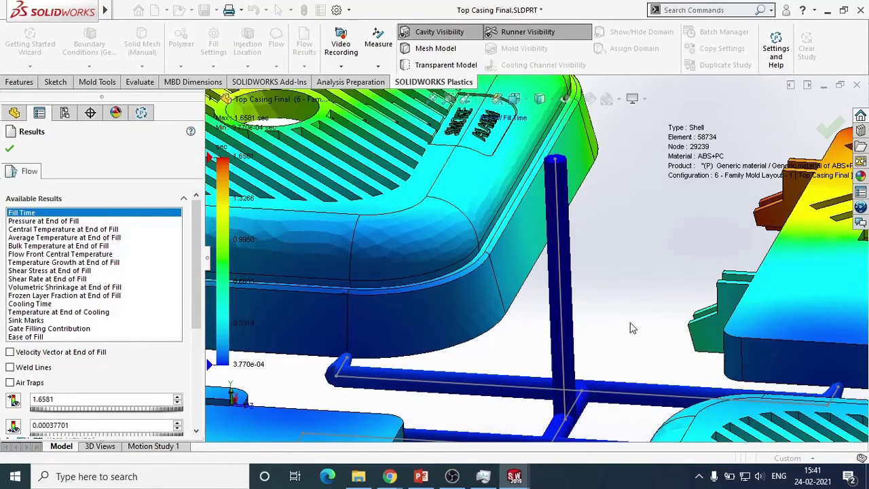
{"action": "key", "text": "f"}
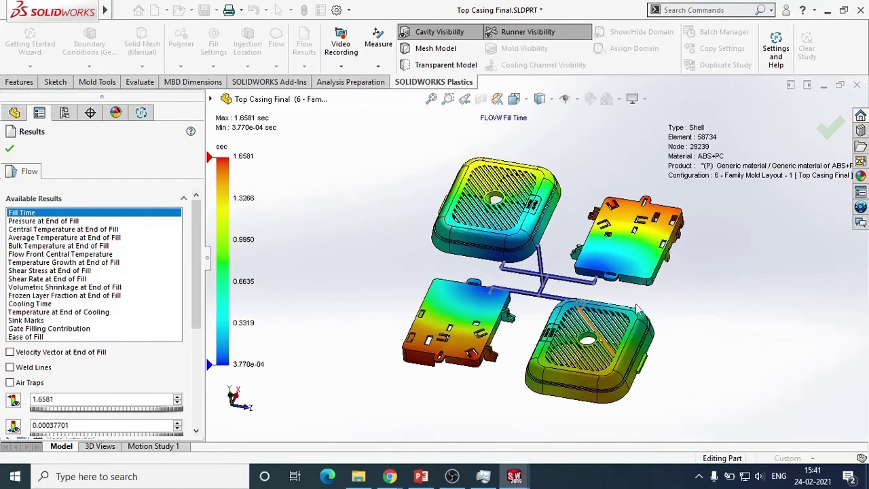
{"action": "middle_click_drag", "start_coordinate": [637, 309], "coordinate": [647, 315]}
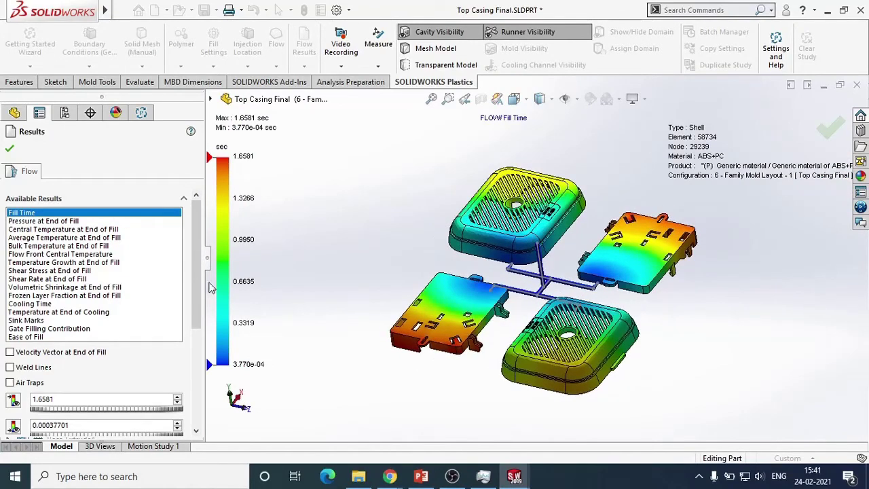
- Play the Fill Time animation for Family Mold Layout - 1 and close the flow results
{"action": "scroll", "coordinate": [102, 326], "scroll_direction": "down", "scroll_amount": 3}
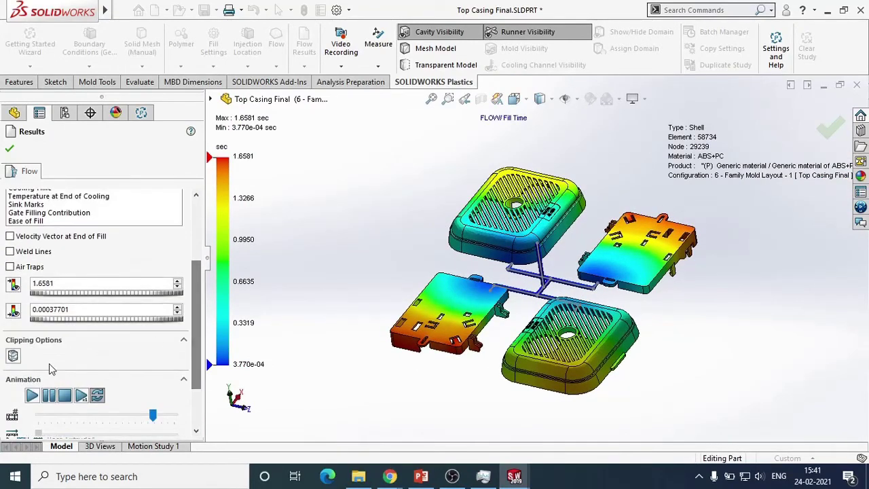
{"action": "left_click", "coordinate": [32, 395]}
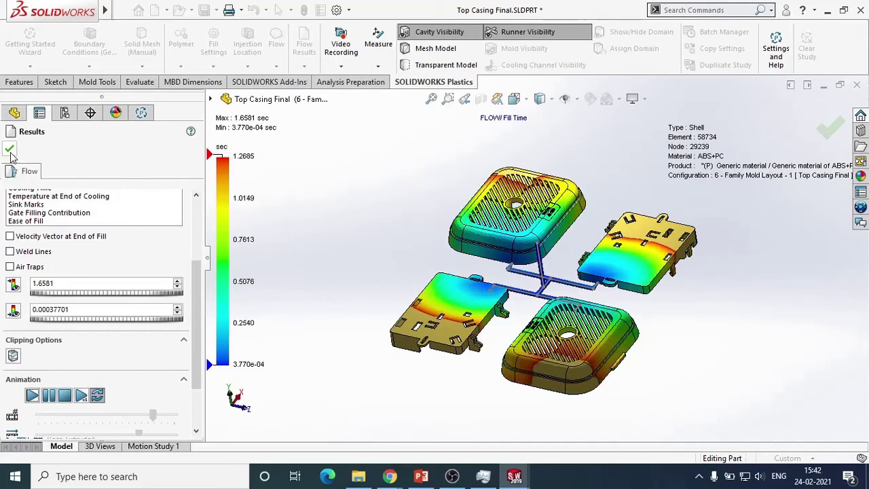
{"action": "key", "text": "Escape"}
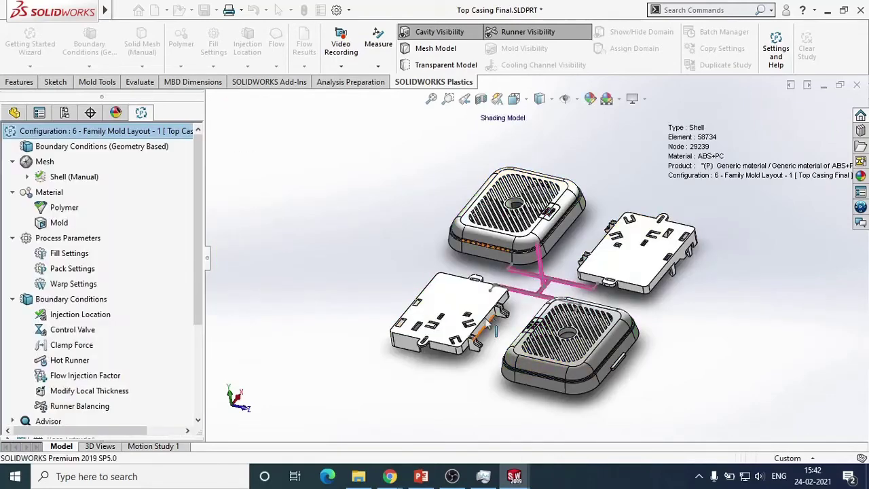
- Activate the configuration 7 - Family Mold Layout - 2, reload its Plastics project and show the study tree
{"action": "left_click", "coordinate": [64, 113]}
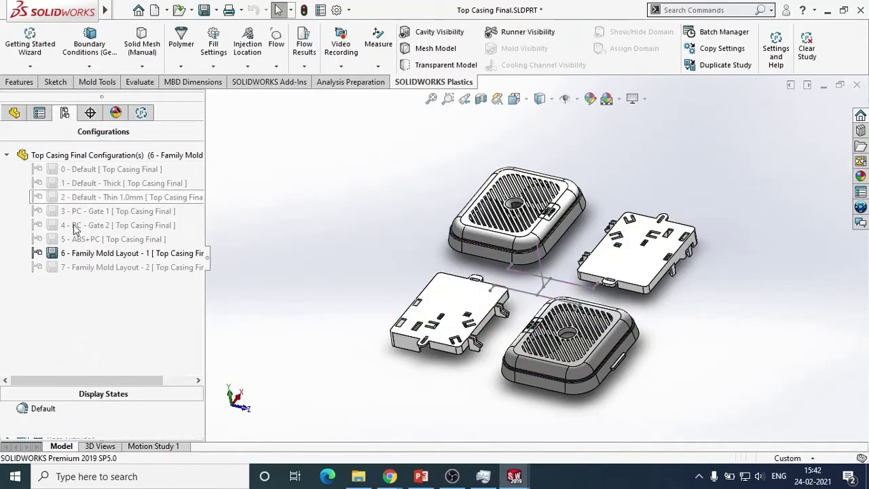
{"action": "double_click", "coordinate": [93, 266]}
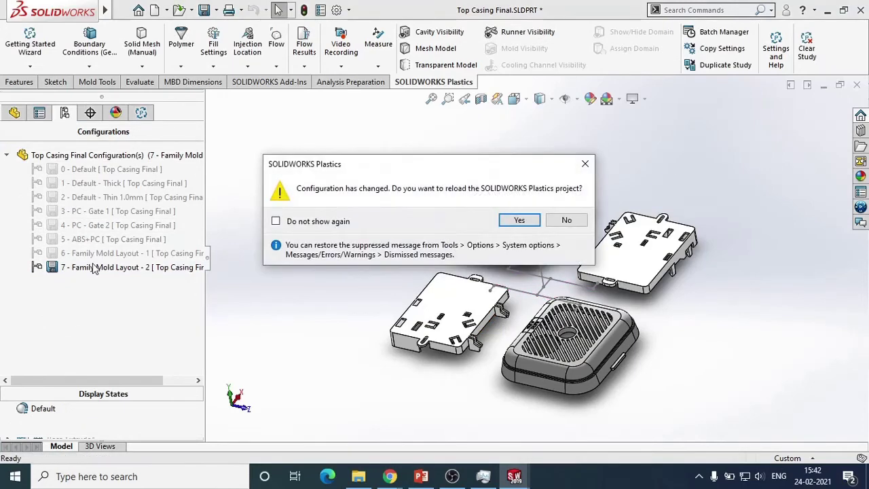
{"action": "left_click", "coordinate": [517, 221]}
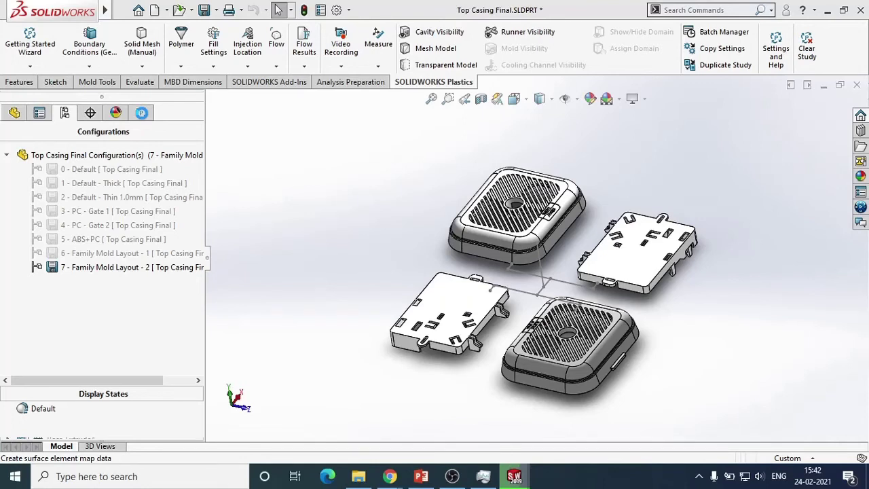
{"action": "left_click", "coordinate": [142, 114]}
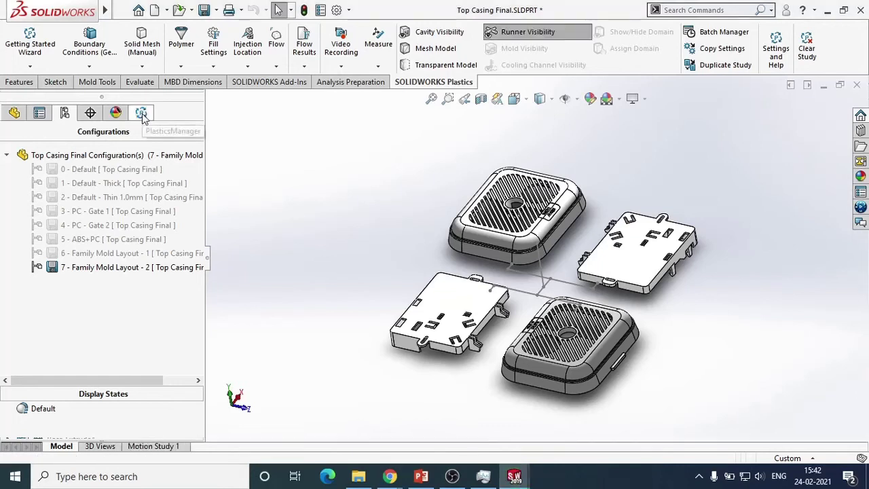
- Review the Runner Balancing iteration and diameter limits, inspect the runners between the cavities, and leave the parameters as they are
{"action": "left_click", "coordinate": [99, 314]}
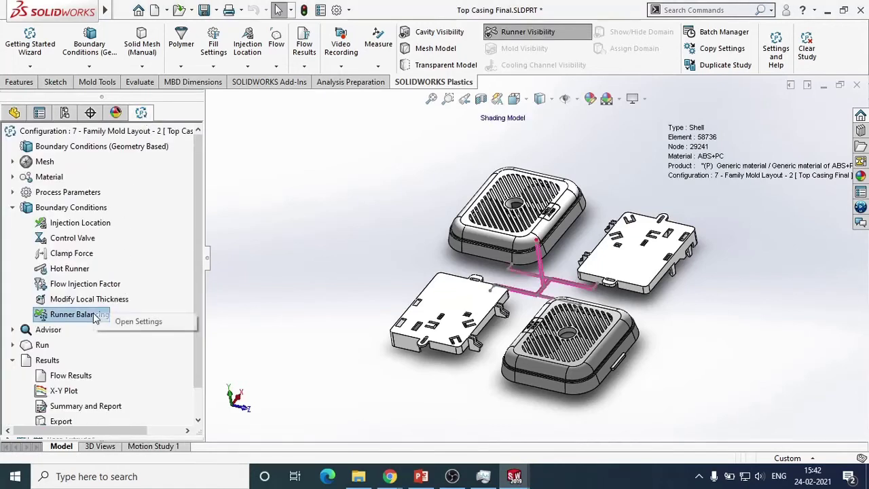
{"action": "double_click", "coordinate": [104, 319]}
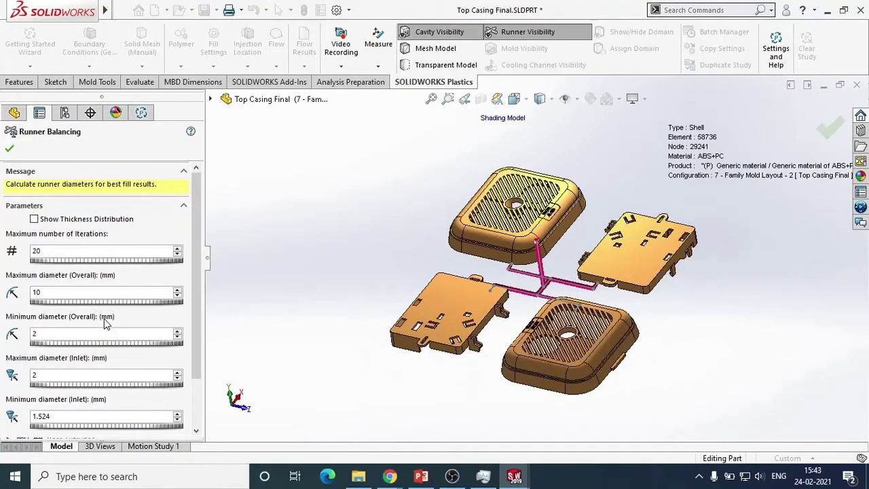
{"action": "left_click_drag", "start_coordinate": [197, 272], "coordinate": [201, 307]}
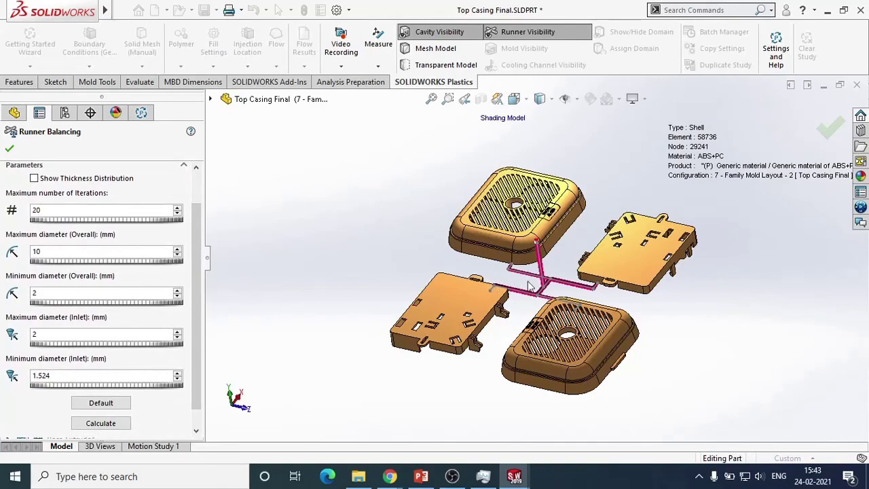
{"action": "scroll", "coordinate": [530, 285], "scroll_direction": "down", "scroll_amount": 6}
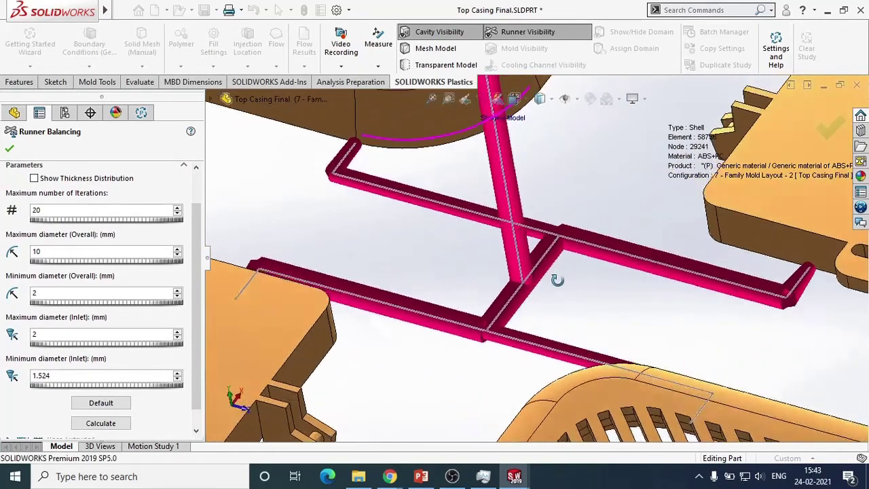
{"action": "middle_click_drag", "start_coordinate": [557, 280], "coordinate": [574, 275]}
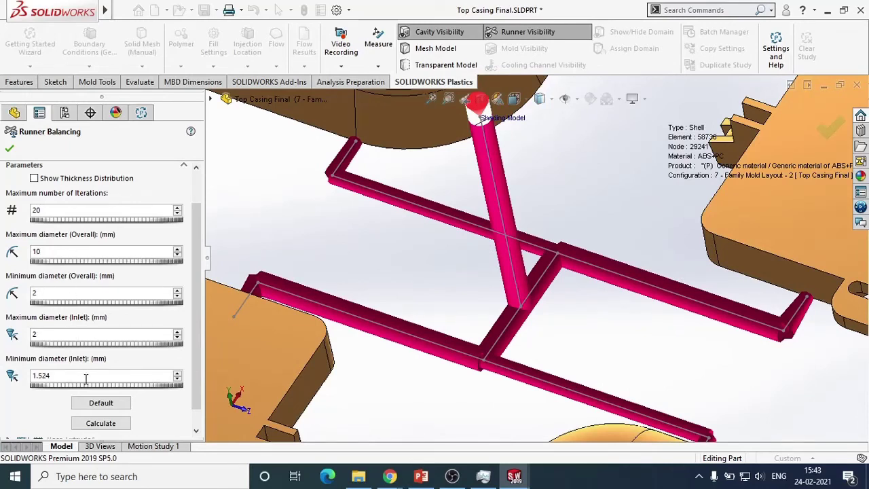
{"action": "key", "text": "z"}
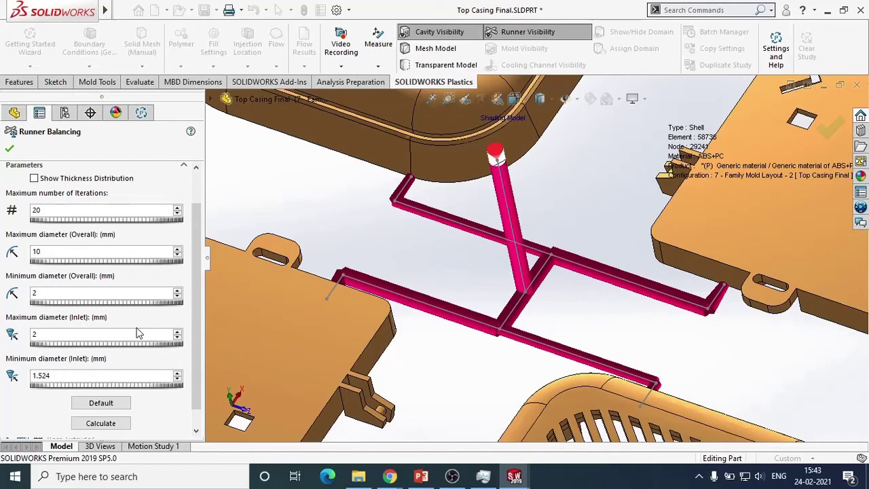
{"action": "left_click", "coordinate": [8, 151]}
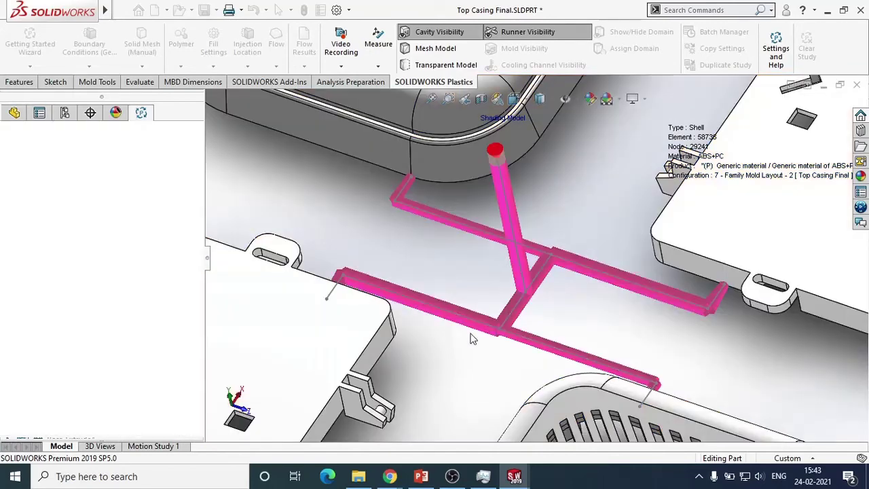
{"action": "middle_click_drag", "start_coordinate": [536, 266], "coordinate": [516, 292]}
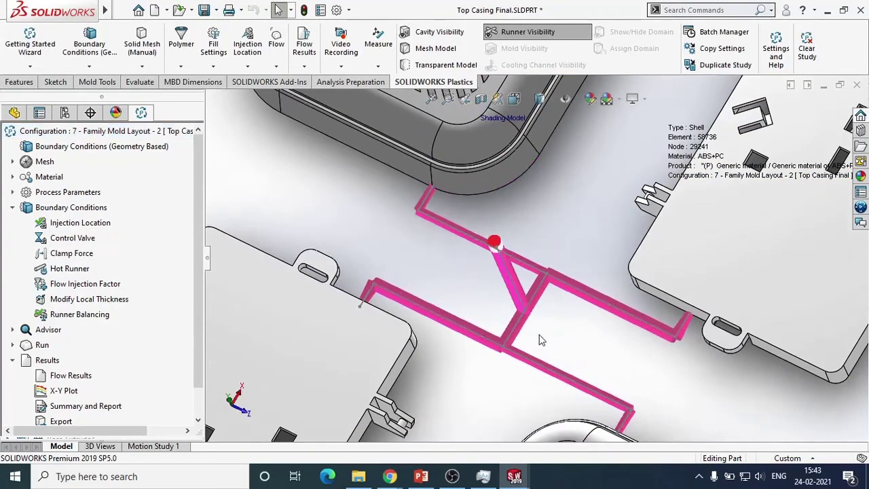
- Open the Family Mold Layout - 2 flow results, play the Fill Time animation across all cavities, and close the results
{"action": "scroll", "coordinate": [195, 353], "scroll_direction": "down", "scroll_amount": 2}
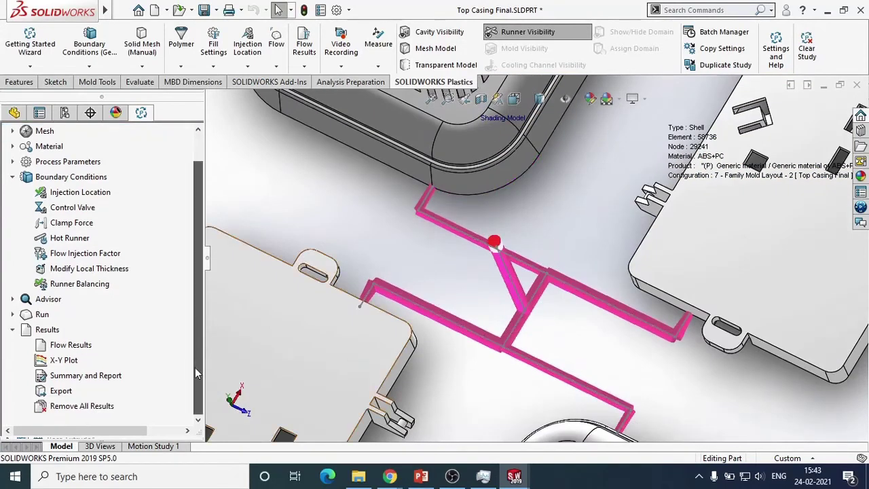
{"action": "double_click", "coordinate": [82, 348]}
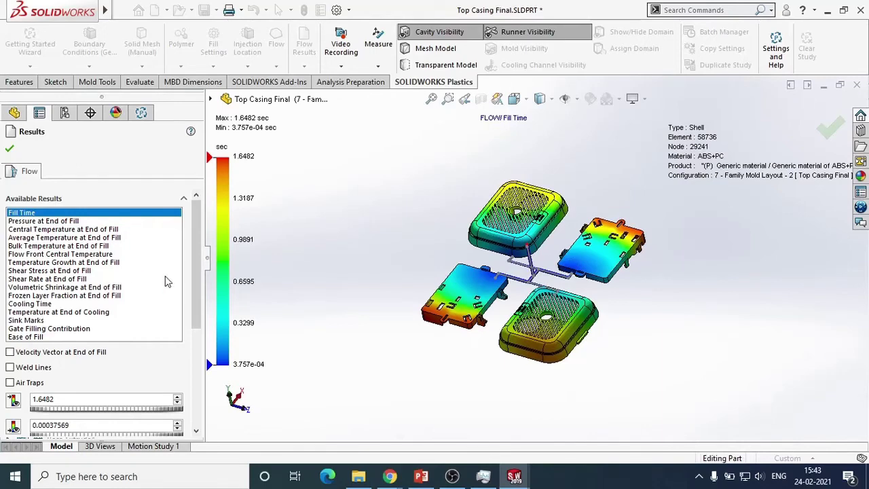
{"action": "left_click_drag", "start_coordinate": [194, 278], "coordinate": [194, 349]}
{"action": "left_click", "coordinate": [32, 373]}
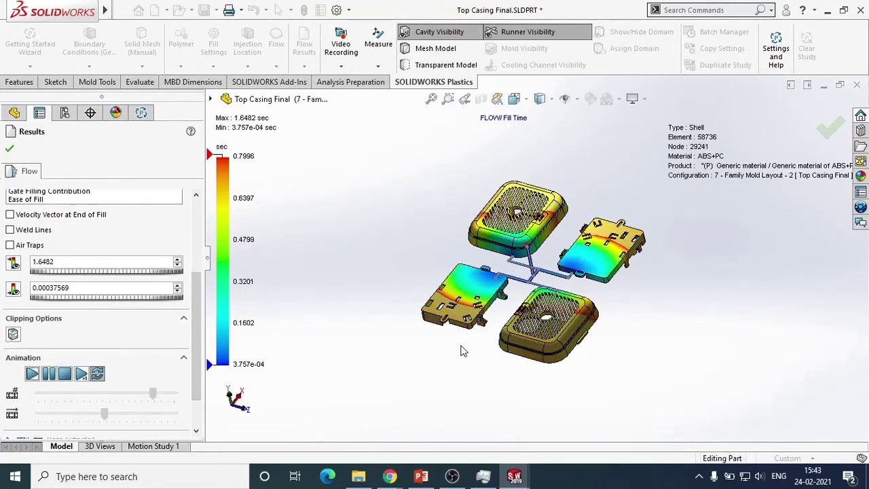
{"action": "scroll", "coordinate": [574, 302], "scroll_direction": "down", "scroll_amount": 5}
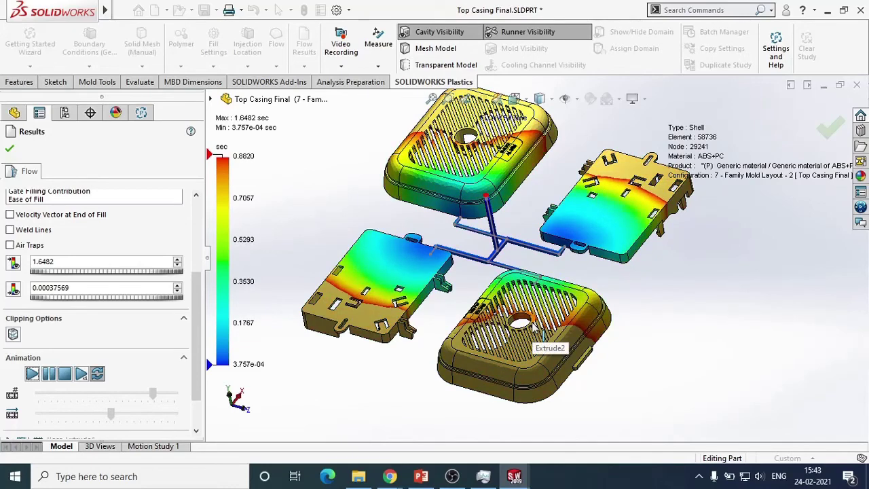
{"action": "left_click", "coordinate": [10, 149]}
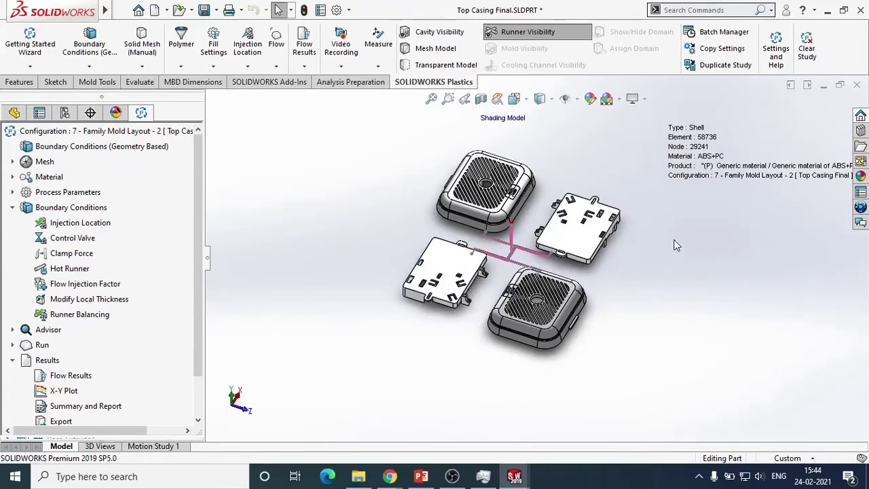
- Close the Top Casing Final part and the Smoke Alarm assembly
{"action": "left_click", "coordinate": [857, 86]}
{"action": "left_click", "coordinate": [492, 253]}
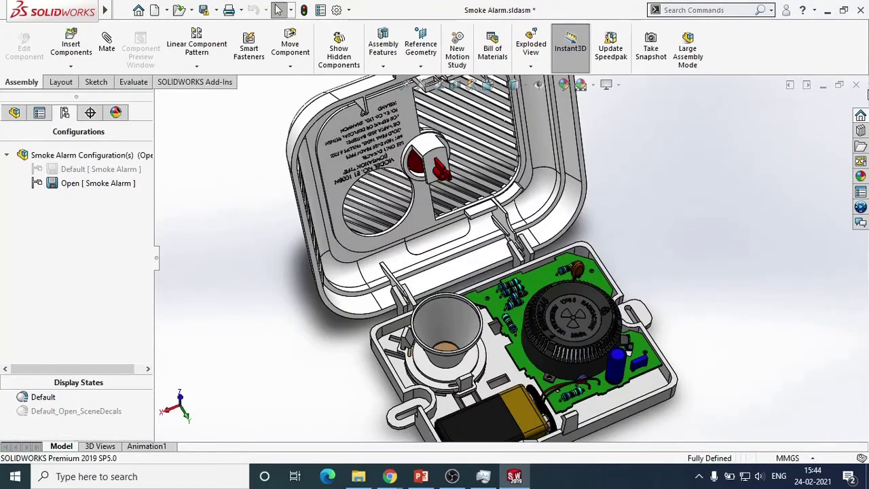
{"action": "left_click", "coordinate": [857, 85]}
{"action": "left_click", "coordinate": [260, 206]}
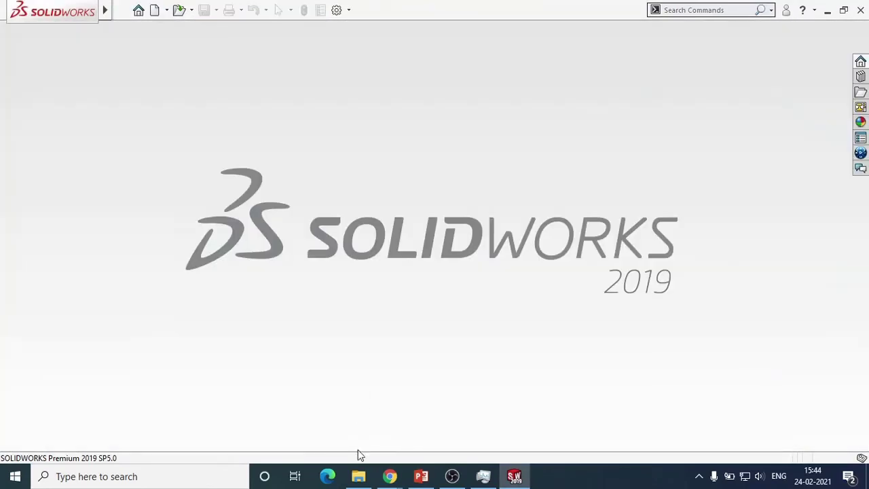
- Open Top Casing - Cooling and Warping.SLDPRT from the 284600_DEMO_SIM_Plastics_Advanced folder and show its Plastics study tree
{"action": "left_click", "coordinate": [357, 476]}
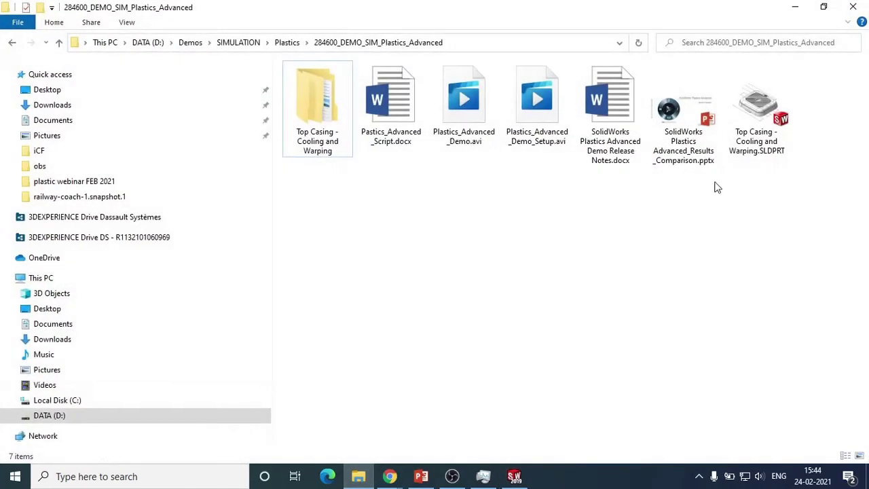
{"action": "left_click_drag", "start_coordinate": [756, 162], "coordinate": [485, 270]}
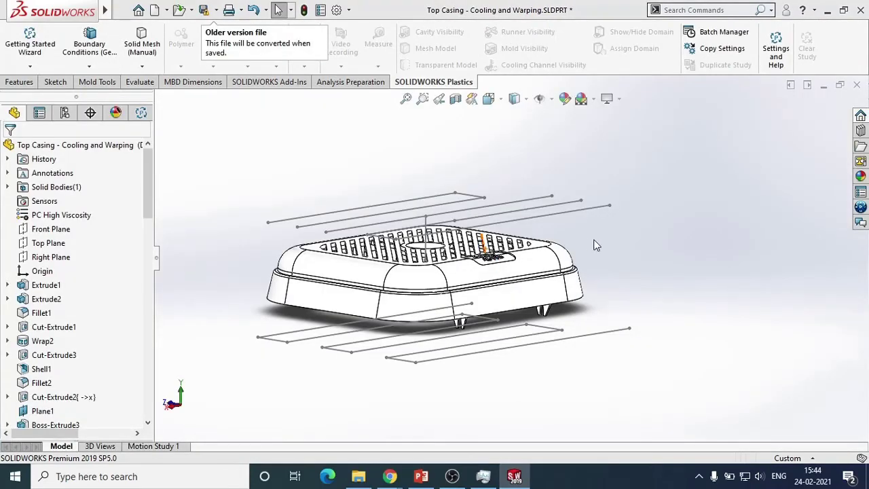
{"action": "double_click", "coordinate": [156, 257]}
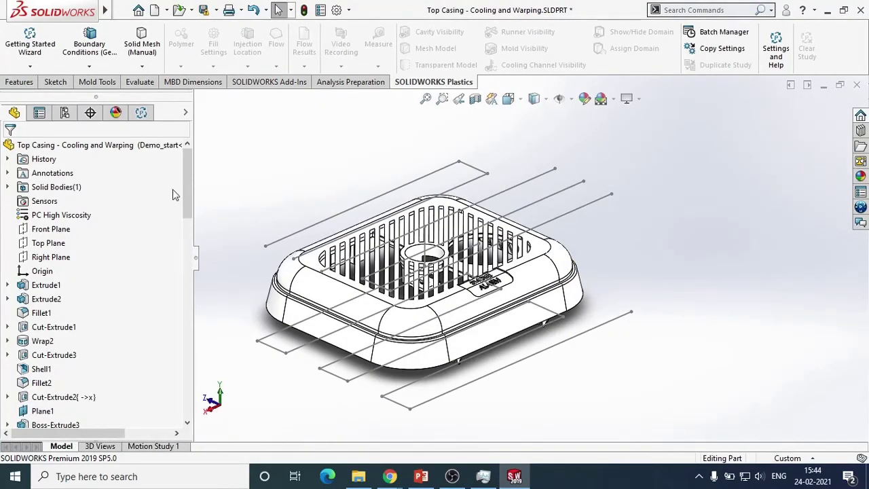
{"action": "left_click", "coordinate": [142, 113]}
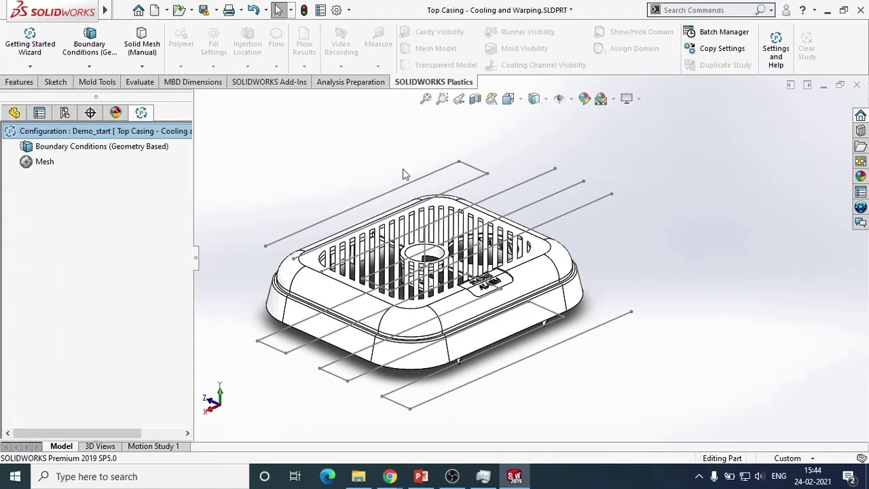
- Activate the Fill-Pack-Warp configuration and reload its Plastics project
{"action": "left_click", "coordinate": [64, 113]}
{"action": "right_click", "coordinate": [83, 197]}
{"action": "left_click", "coordinate": [91, 200]}
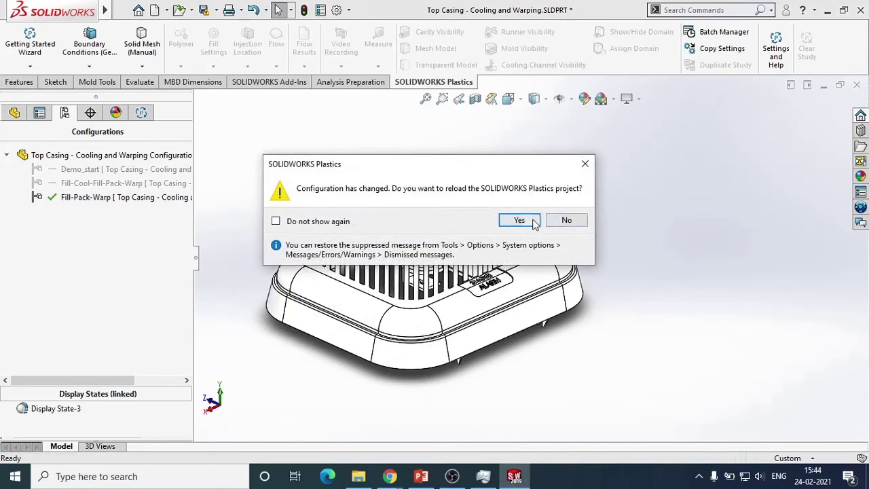
{"action": "left_click", "coordinate": [520, 221]}
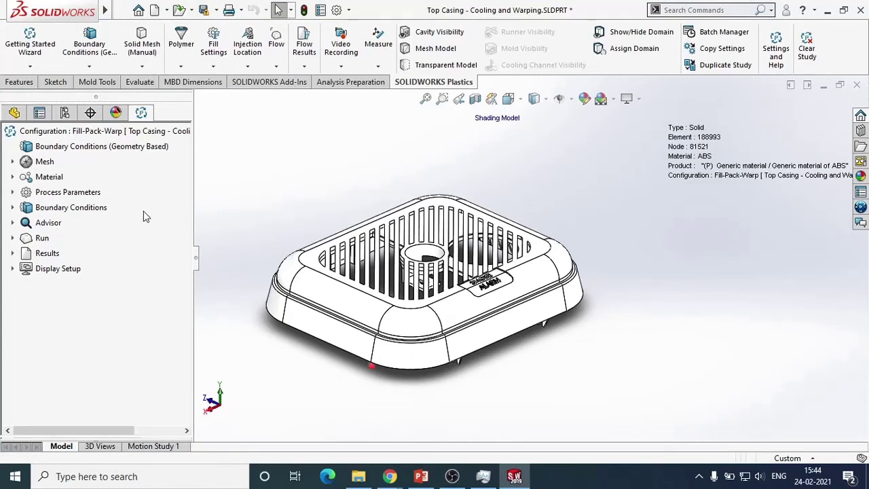
- Expand the study's Mesh, Material and Process Parameters to review the Fill-Pack-Warp setup
{"action": "left_click", "coordinate": [14, 163]}
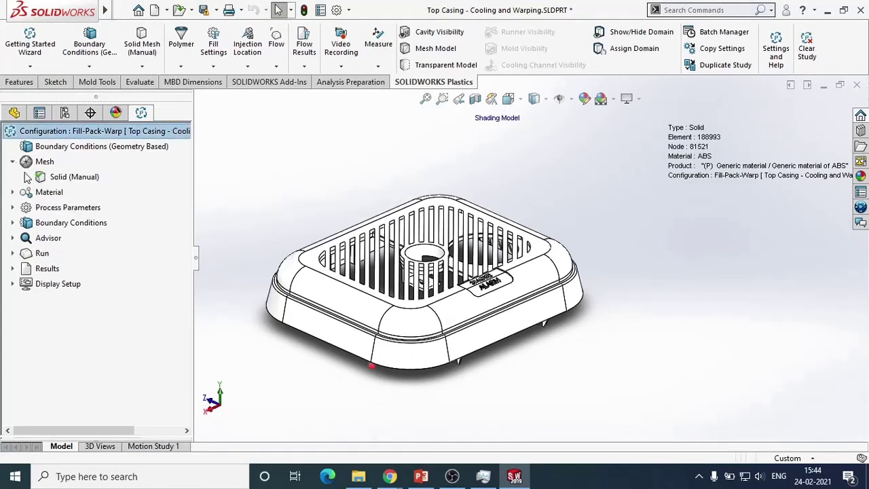
{"action": "left_click", "coordinate": [12, 193]}
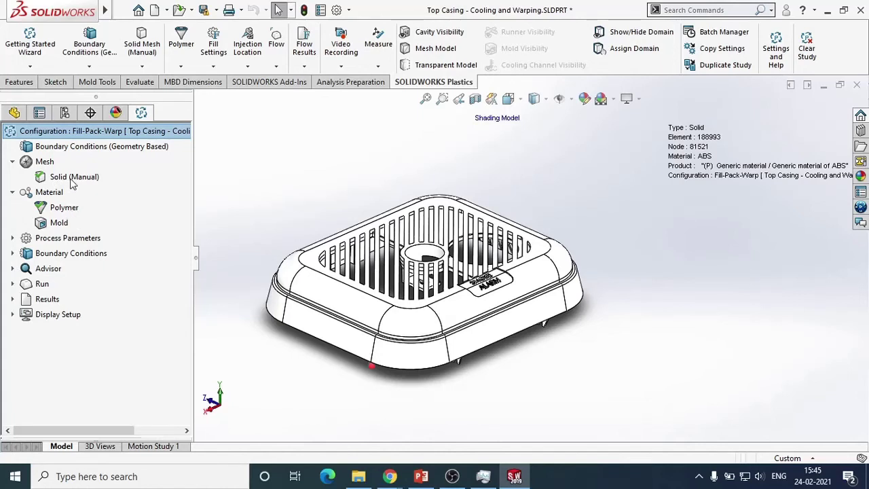
{"action": "left_click", "coordinate": [13, 239]}
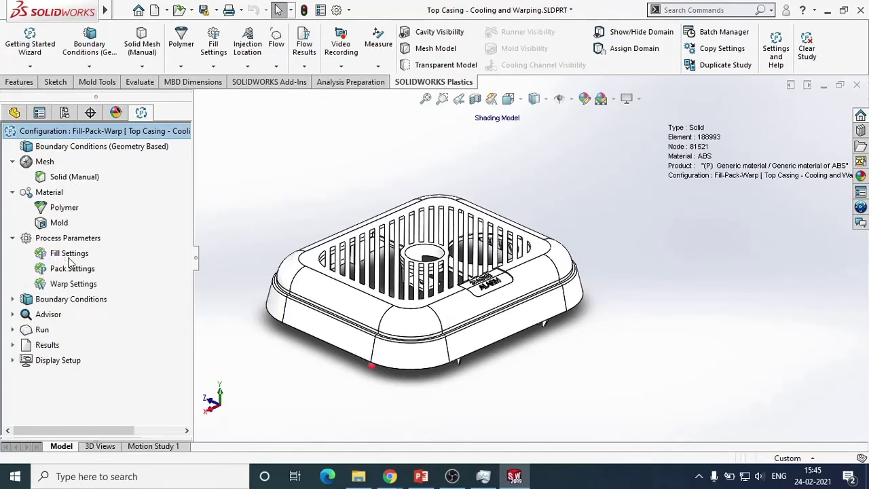
- Review the pressure holding time, pure cooling time and residual stress option in Pack Settings, inspect the casing's inside, and leave without changes
{"action": "right_click", "coordinate": [71, 268]}
{"action": "left_click", "coordinate": [95, 273]}
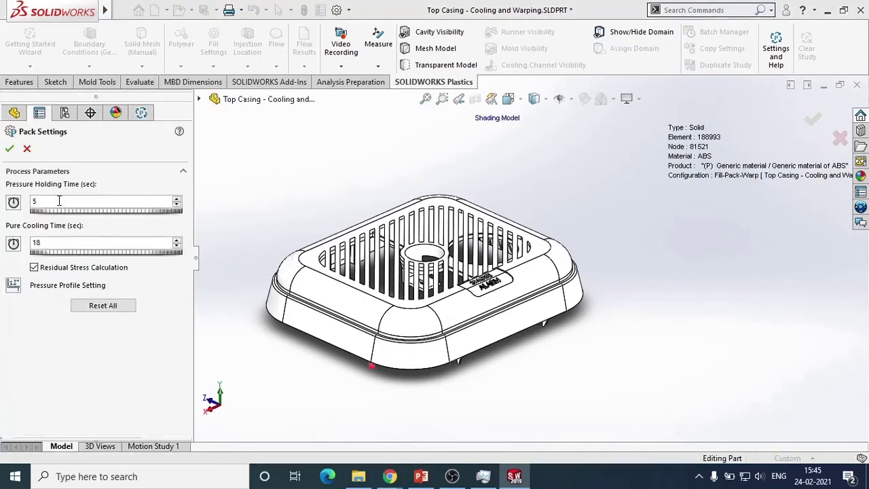
{"action": "middle_click_drag", "start_coordinate": [543, 367], "coordinate": [558, 281]}
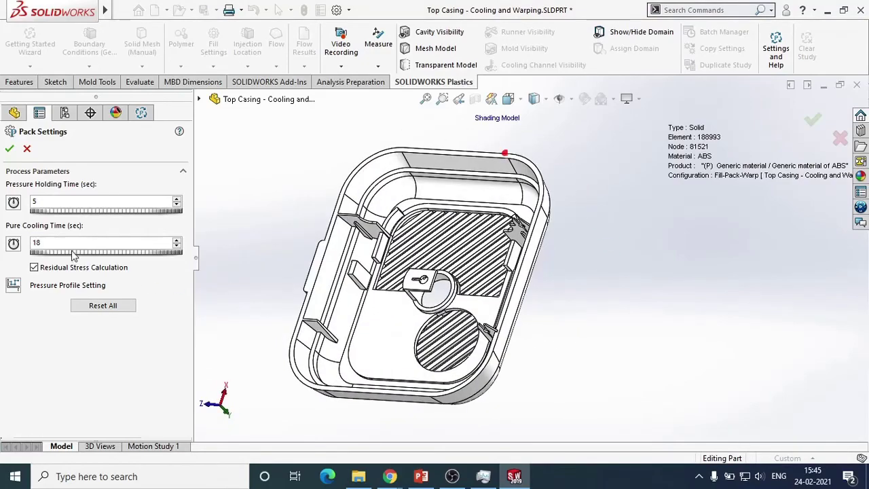
{"action": "left_click", "coordinate": [27, 149]}
- Review the ambient temperature and gravity direction in Warp Settings, inspect the casing from several sides, and leave without changes
{"action": "right_click", "coordinate": [42, 285]}
{"action": "left_click", "coordinate": [76, 290]}
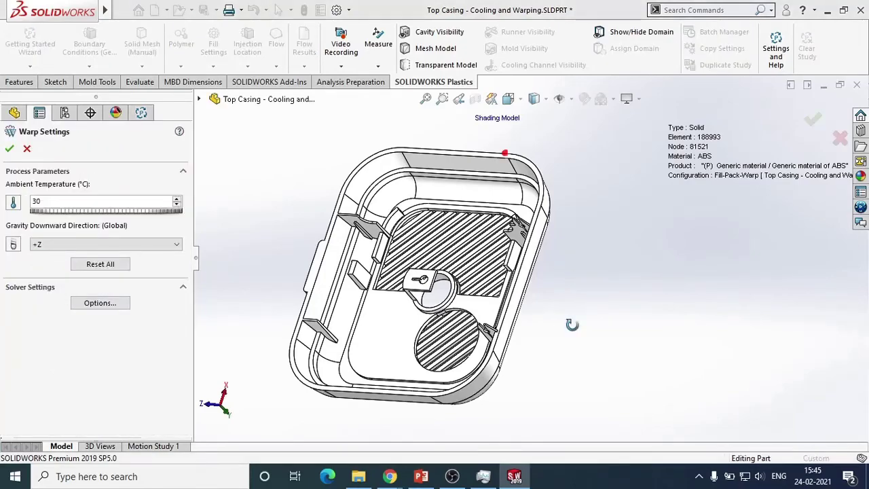
{"action": "mouse_move", "coordinate": [574, 326]}
{"action": "middle_mouse_down"}
{"action": "mouse_move", "coordinate": [616, 254]}
{"action": "mouse_move", "coordinate": [577, 338]}
{"action": "middle_mouse_up"}
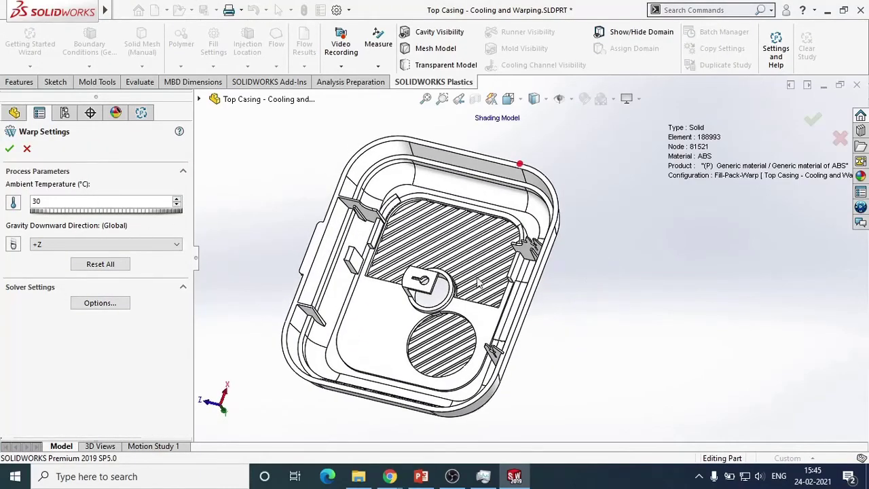
{"action": "middle_click_drag", "start_coordinate": [479, 284], "coordinate": [549, 204]}
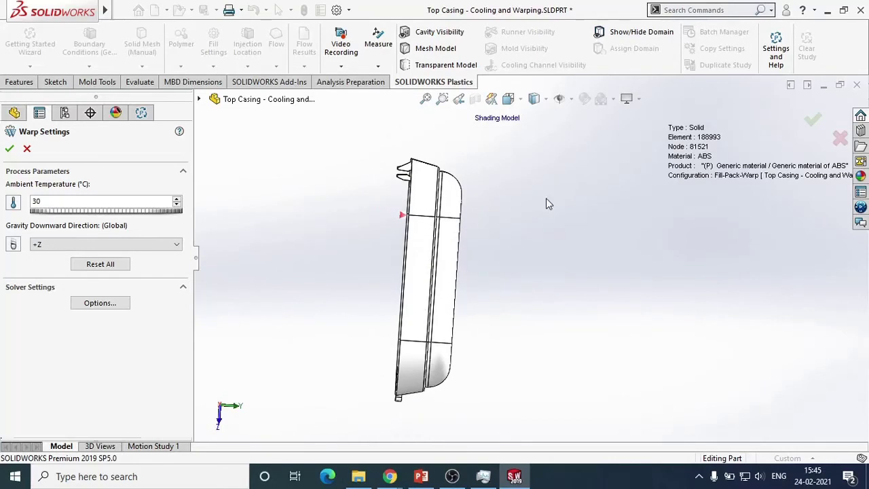
{"action": "left_click", "coordinate": [30, 152]}
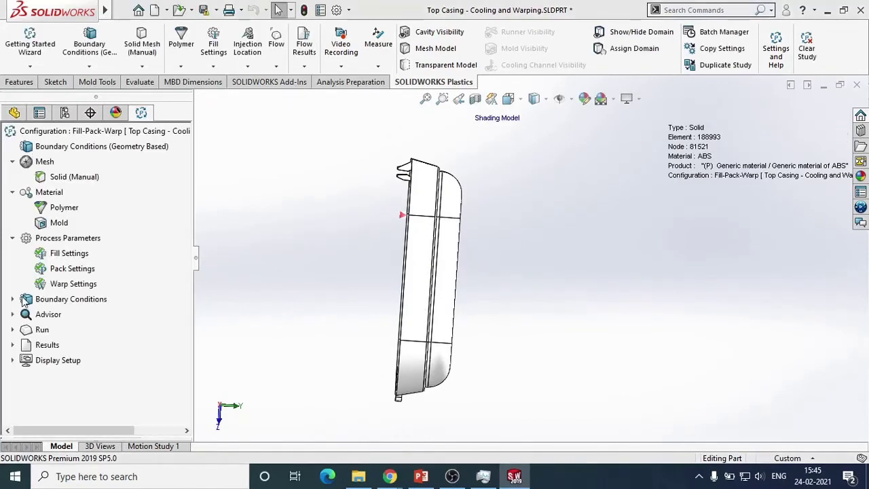
- Expand the study's Boundary Conditions and examine where the Injection Location sits on the casing rim
{"action": "left_click", "coordinate": [15, 299]}
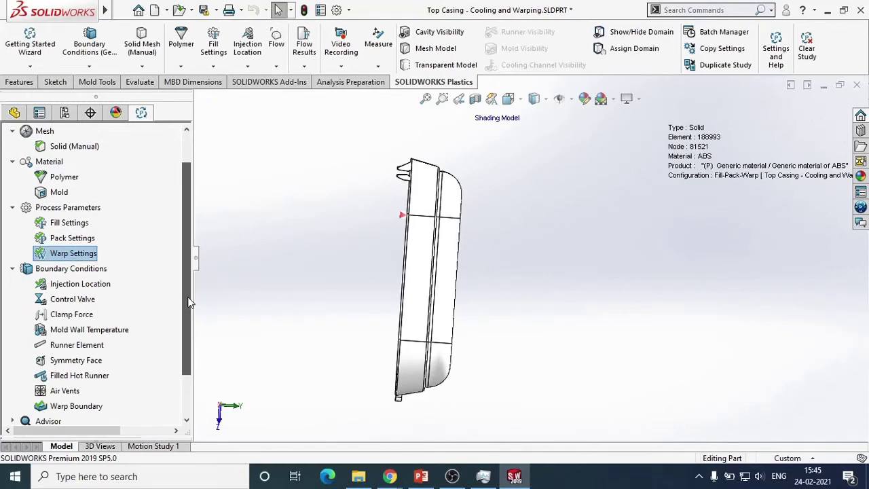
{"action": "left_click_drag", "start_coordinate": [190, 303], "coordinate": [190, 365]}
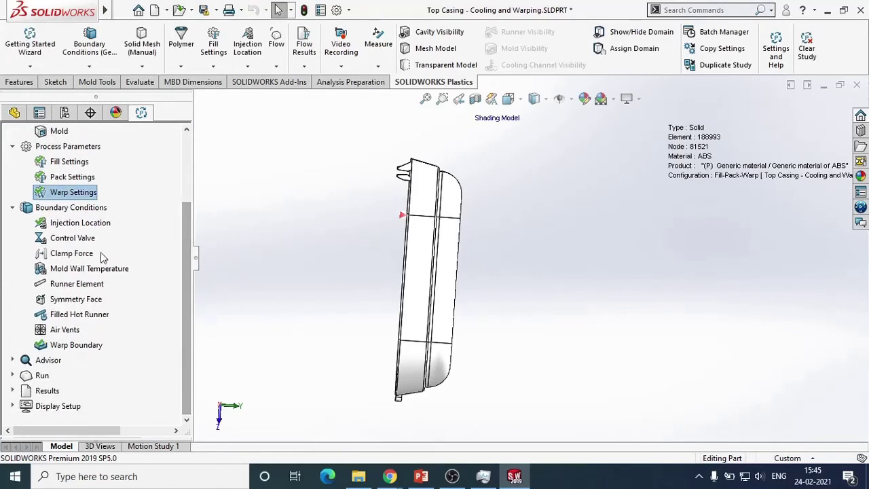
{"action": "double_click", "coordinate": [80, 223]}
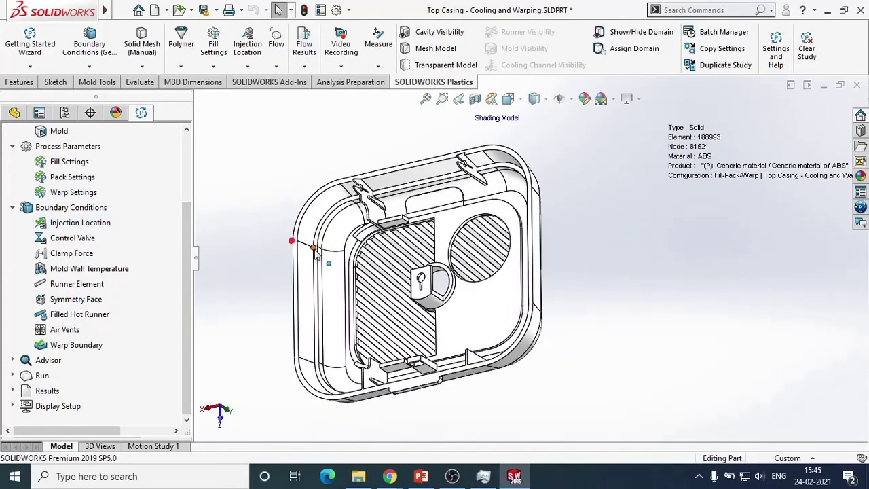
{"action": "left_click_drag", "start_coordinate": [190, 326], "coordinate": [181, 265]}
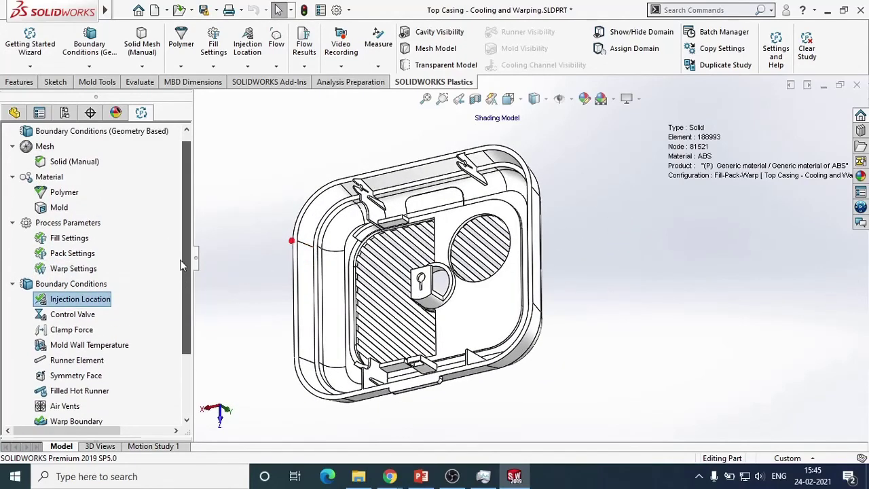
{"action": "scroll", "coordinate": [180, 259], "scroll_direction": "down", "scroll_amount": 3}
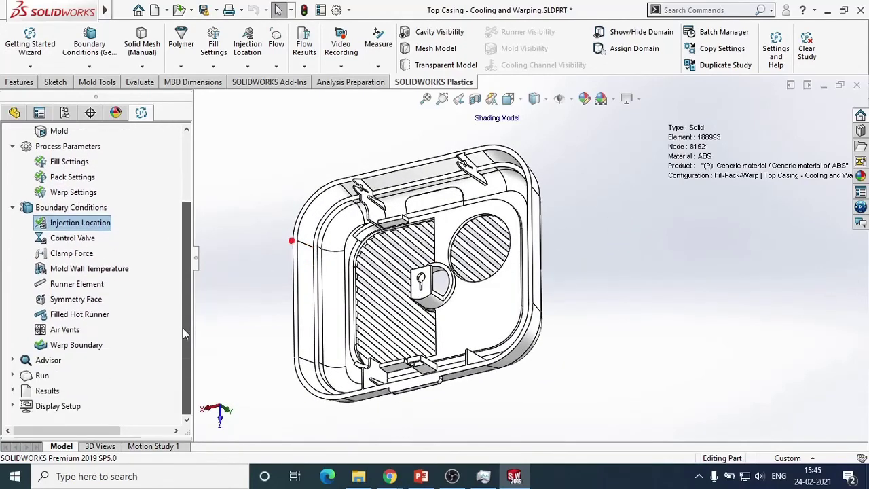
- Expand the study's Results, read the flow results, and inspect the Fill Time plot on the casing
{"action": "left_click", "coordinate": [12, 391]}
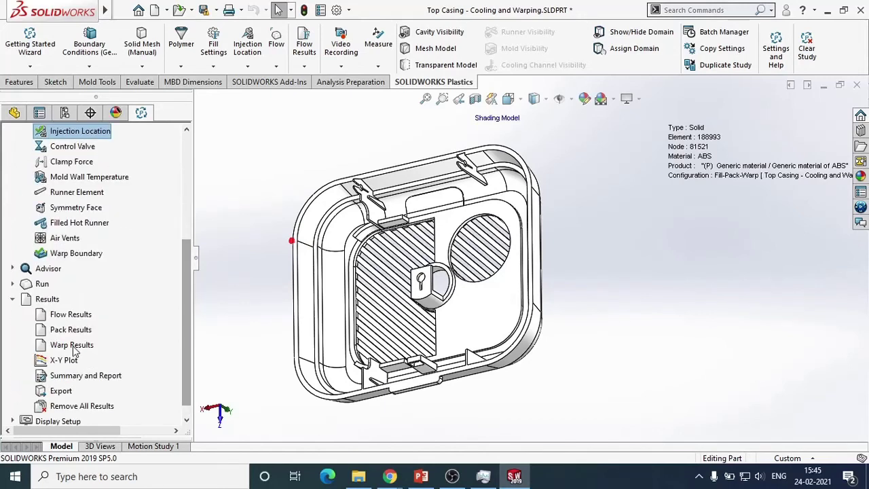
{"action": "right_click", "coordinate": [70, 323]}
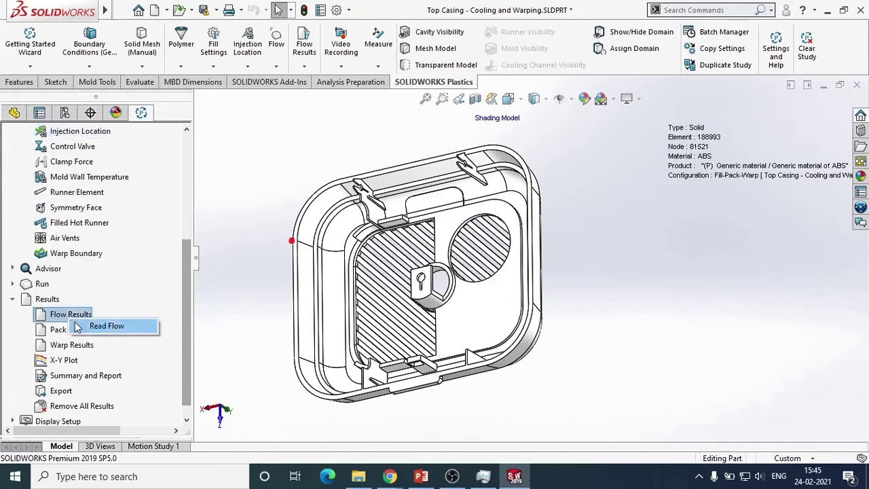
{"action": "left_click", "coordinate": [102, 325]}
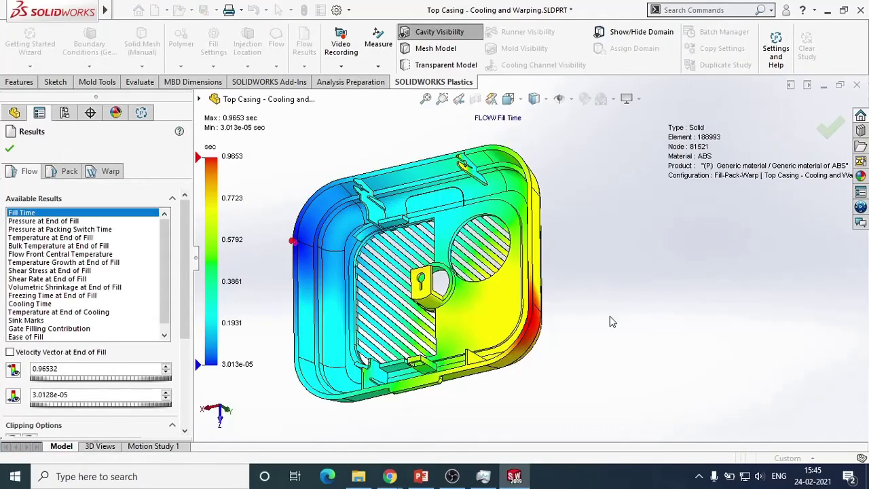
{"action": "middle_click_drag", "start_coordinate": [612, 330], "coordinate": [629, 249]}
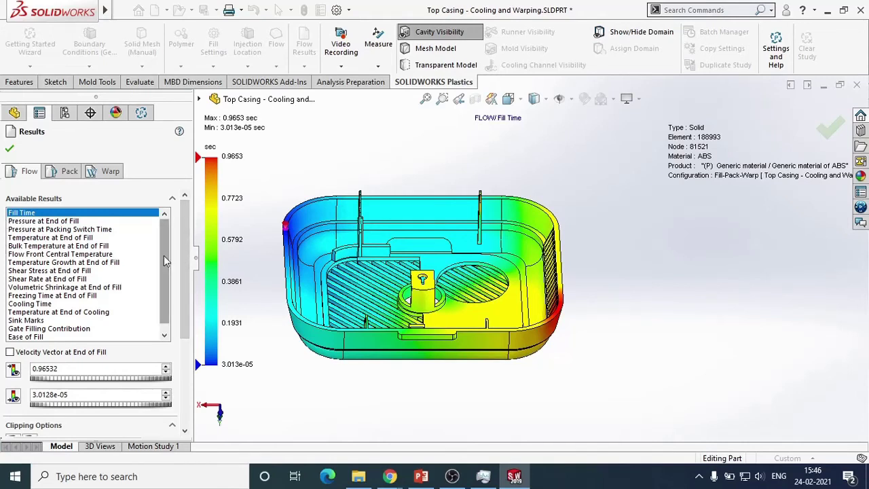
- Examine the pack results for Volumetric Shrinkage at End of Packing, Temperature at Post-Filling End, and Pressure at End of Packing
{"action": "left_click", "coordinate": [64, 171]}
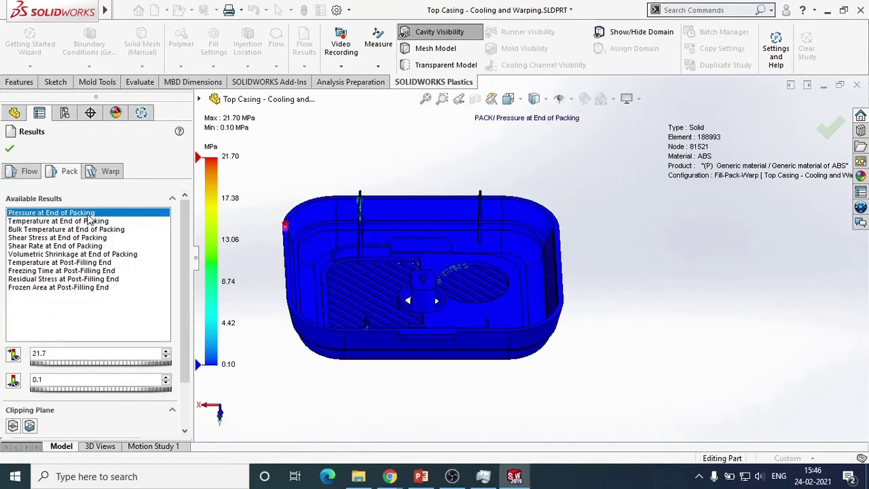
{"action": "left_click", "coordinate": [61, 253]}
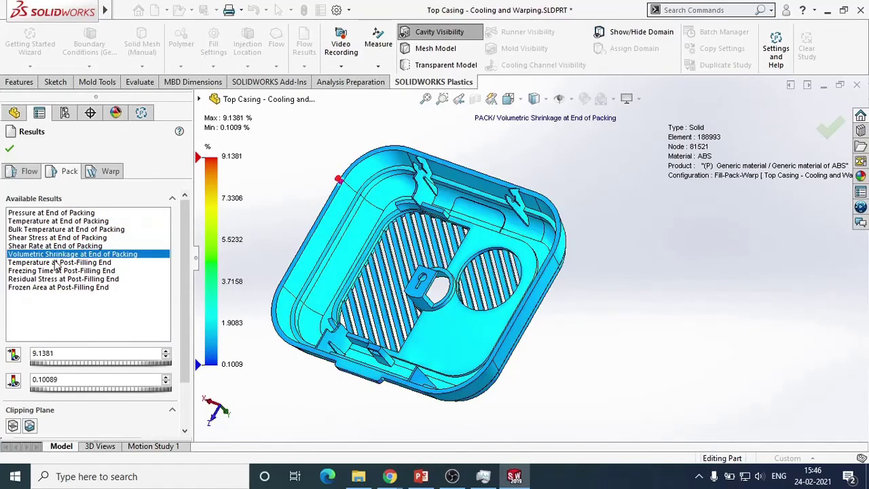
{"action": "left_click", "coordinate": [58, 264]}
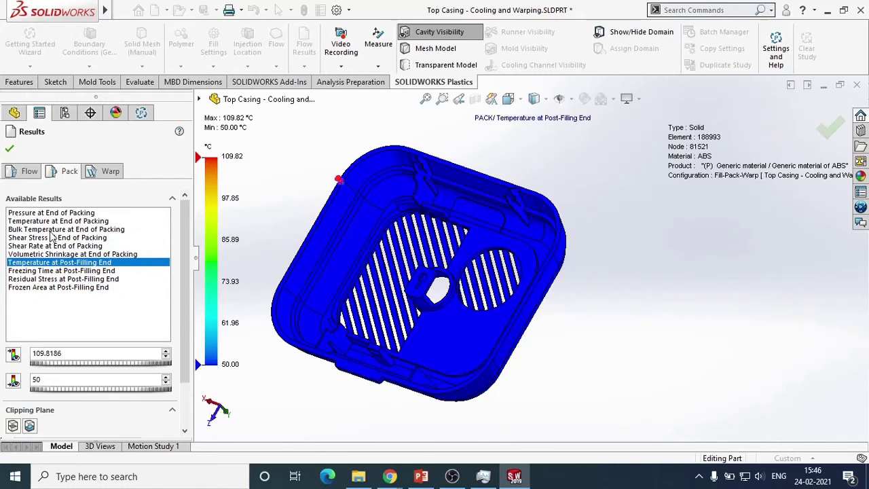
{"action": "left_click", "coordinate": [53, 213]}
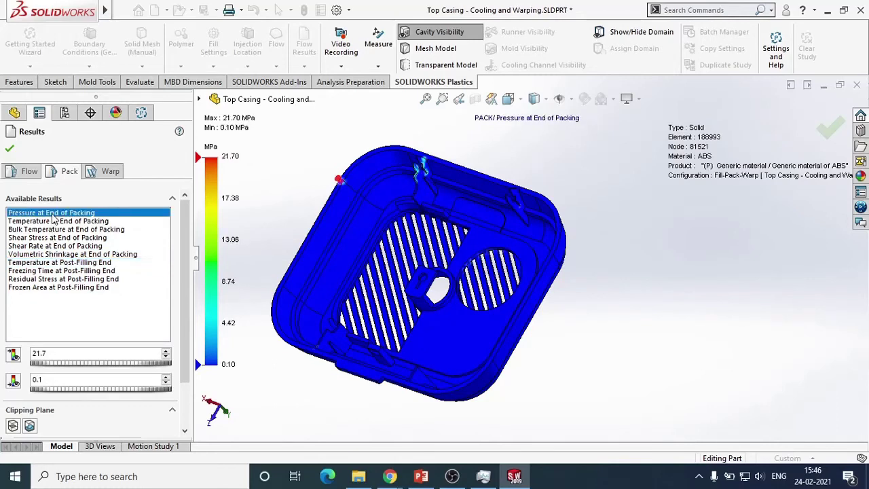
- Show the Total Stress Displacement warp result and set its deformation scale to 1 to inspect the true-scale warpage
{"action": "left_click", "coordinate": [107, 171]}
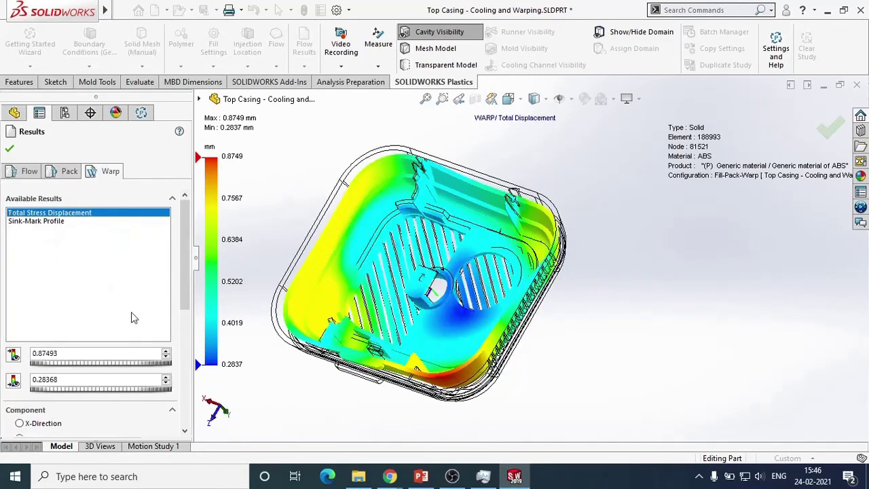
{"action": "left_click_drag", "start_coordinate": [189, 242], "coordinate": [190, 292]}
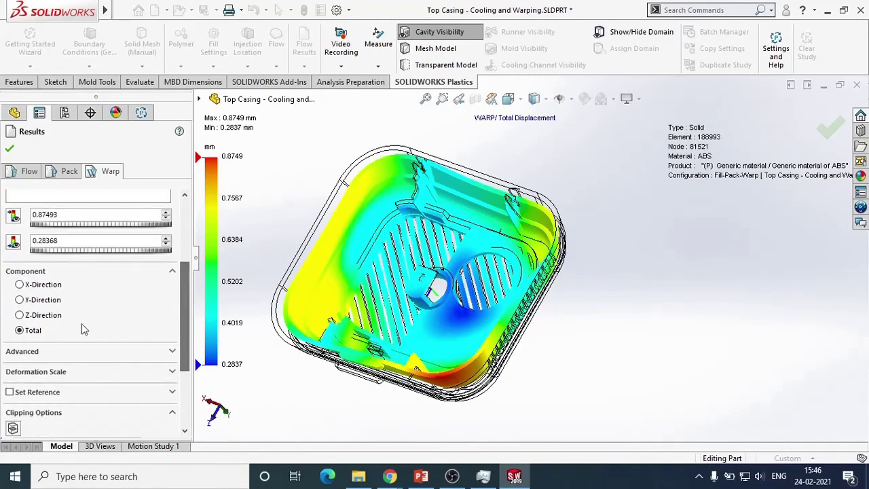
{"action": "left_click", "coordinate": [173, 374]}
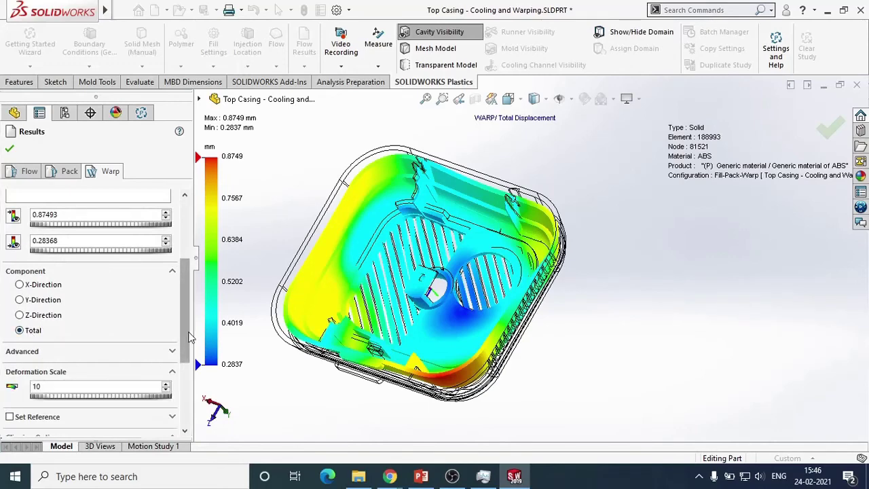
{"action": "scroll", "coordinate": [123, 327], "scroll_direction": "down", "scroll_amount": 2}
{"action": "left_click_drag", "start_coordinate": [67, 303], "coordinate": [3, 328]}
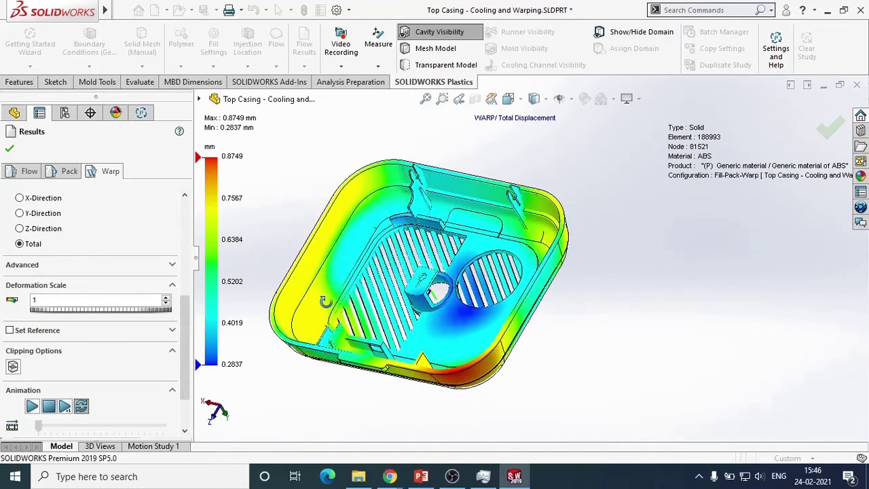
{"action": "left_click_drag", "start_coordinate": [181, 313], "coordinate": [182, 276]}
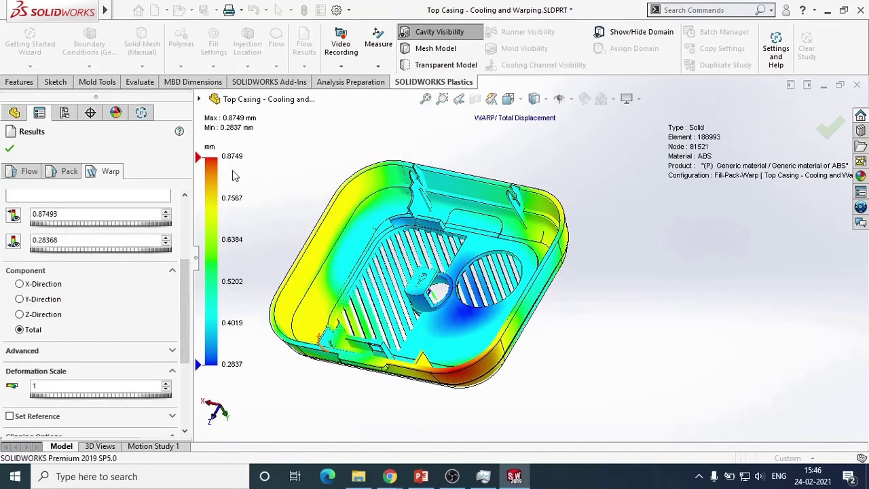
{"action": "middle_click_drag", "start_coordinate": [481, 393], "coordinate": [480, 348]}
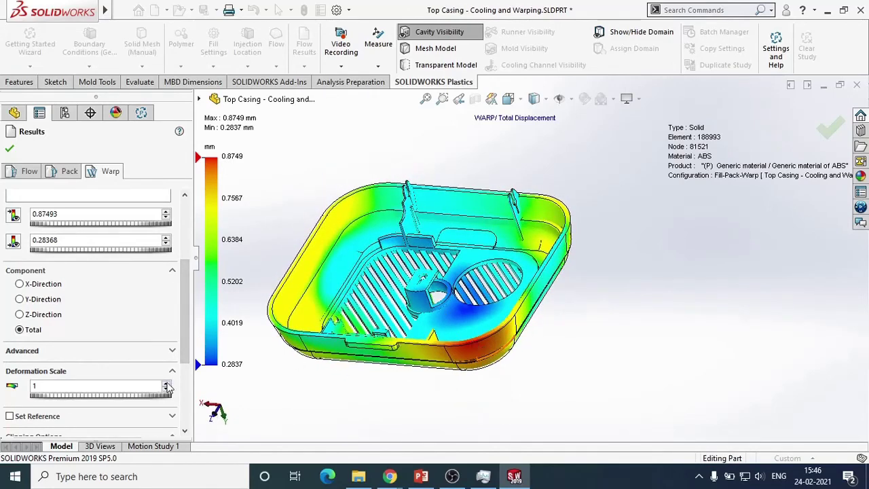
- Raise the deformation scale of the total warp displacement plot to 5
{"action": "left_click", "coordinate": [167, 384]}
{"action": "left_click", "coordinate": [166, 384]}
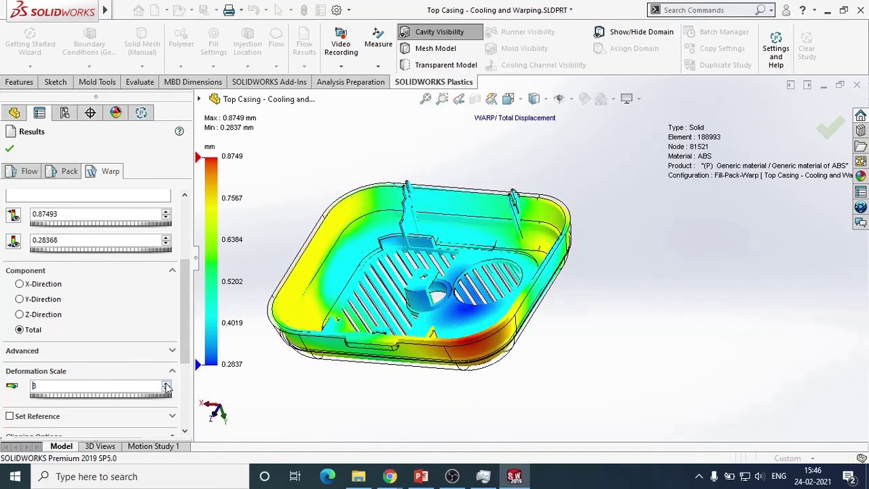
{"action": "left_click", "coordinate": [167, 384]}
{"action": "left_click", "coordinate": [166, 384]}
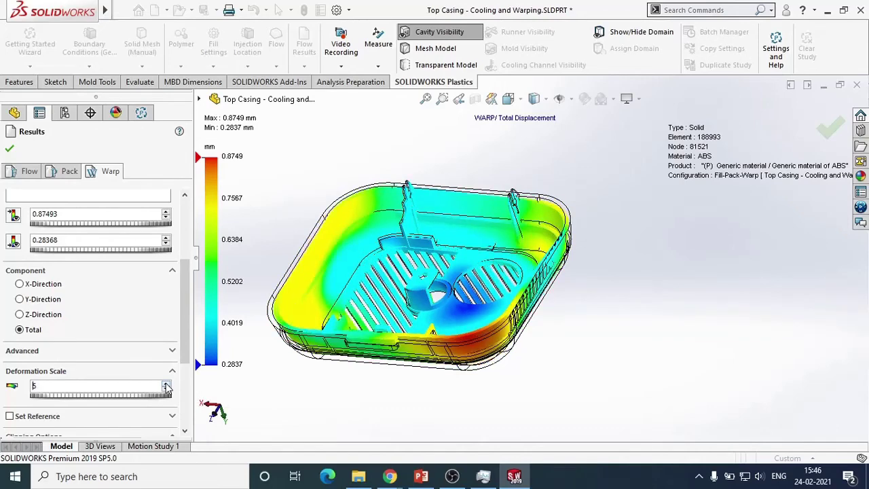
- Play the warp displacement animation, inspect the deforming casing, and close the results to return to the study tree
{"action": "scroll", "coordinate": [184, 372], "scroll_direction": "down", "scroll_amount": 2}
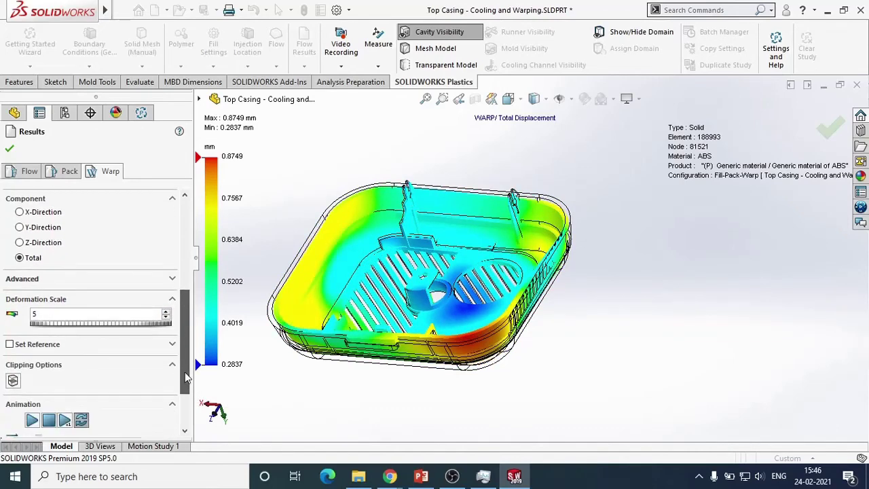
{"action": "left_click", "coordinate": [32, 420]}
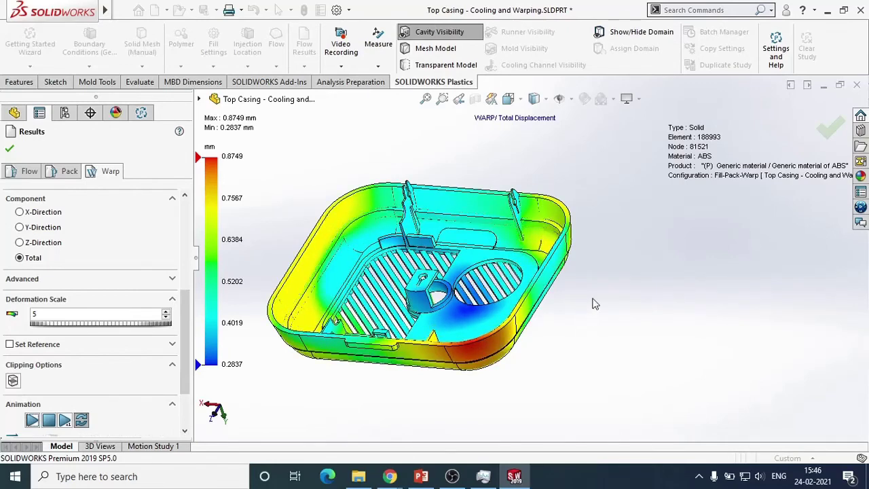
{"action": "middle_click_drag", "start_coordinate": [594, 350], "coordinate": [612, 398]}
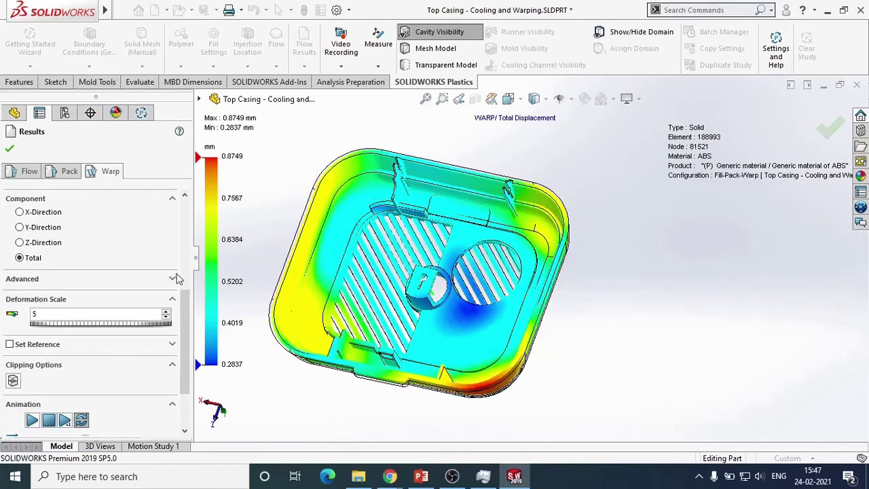
{"action": "left_click", "coordinate": [9, 150]}
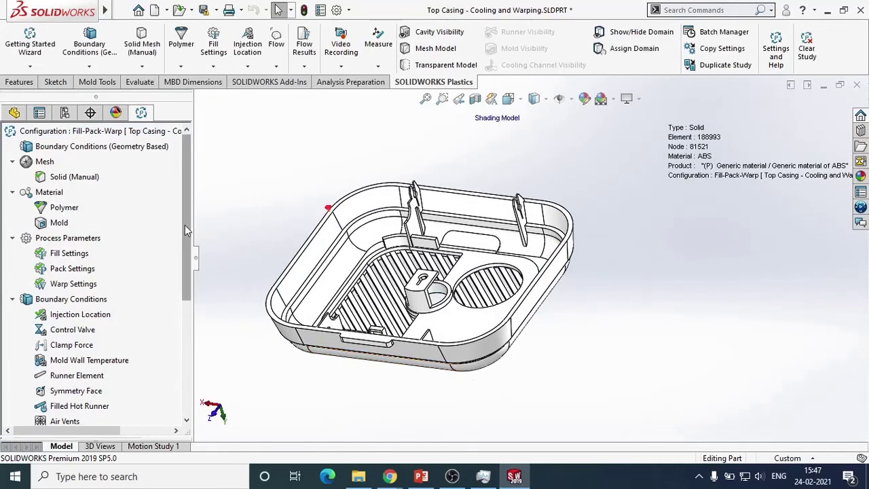
{"action": "left_click_drag", "start_coordinate": [185, 225], "coordinate": [185, 339]}
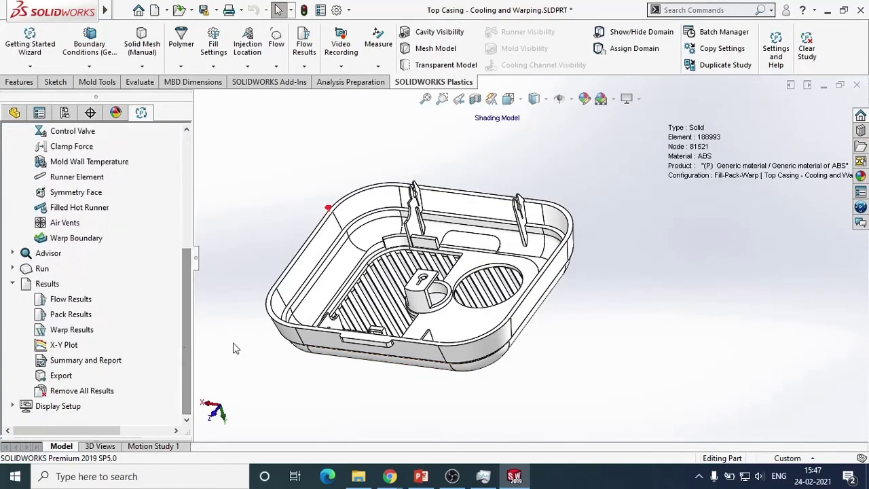
- Switch to File Explorer, view SolidWorks Plastics Advanced Demo Release Notes.docx from the demo folder, and close it
{"action": "left_click", "coordinate": [359, 476]}
{"action": "left_click", "coordinate": [604, 134]}
{"action": "double_click", "coordinate": [604, 134]}
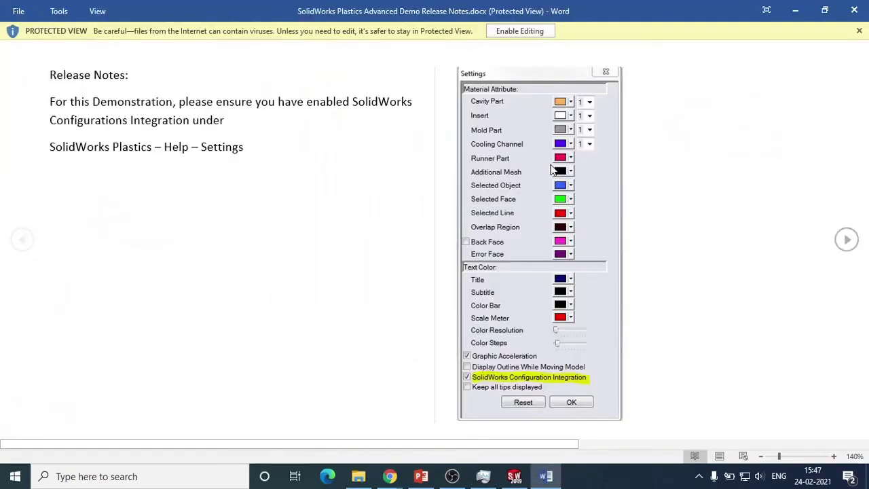
{"action": "key", "text": "alt+F4"}
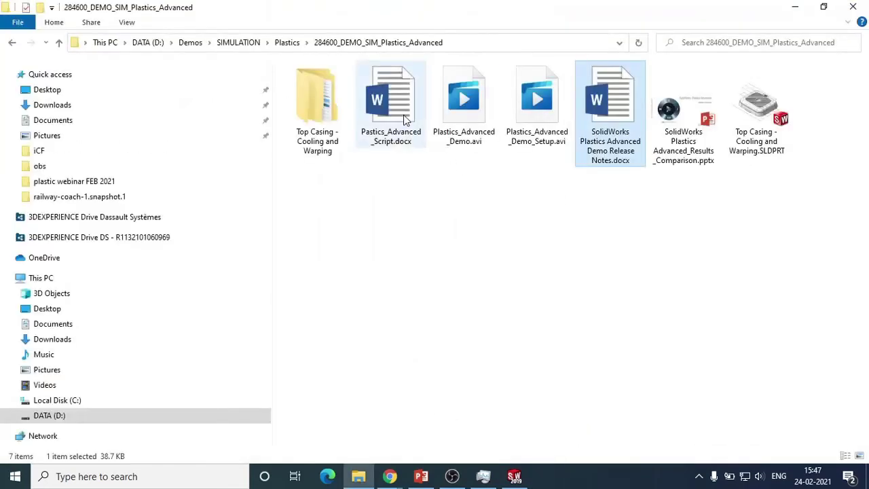
- Open SolidWorks Plastics Advanced_Results_Comparison.pptx to glance at its results comparison slides, and close the presentation
{"action": "left_click", "coordinate": [436, 307]}
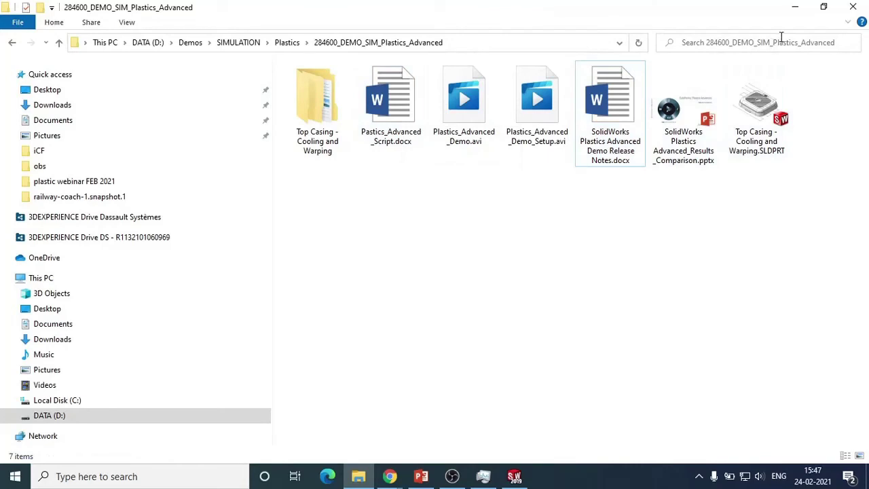
{"action": "double_click", "coordinate": [710, 119]}
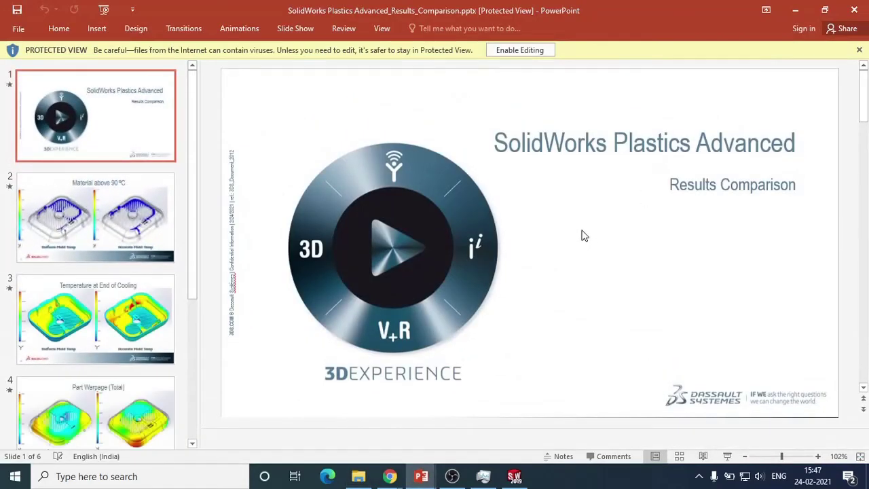
{"action": "scroll", "coordinate": [854, 207], "scroll_direction": "down", "scroll_amount": 1}
{"action": "left_click", "coordinate": [855, 10]}
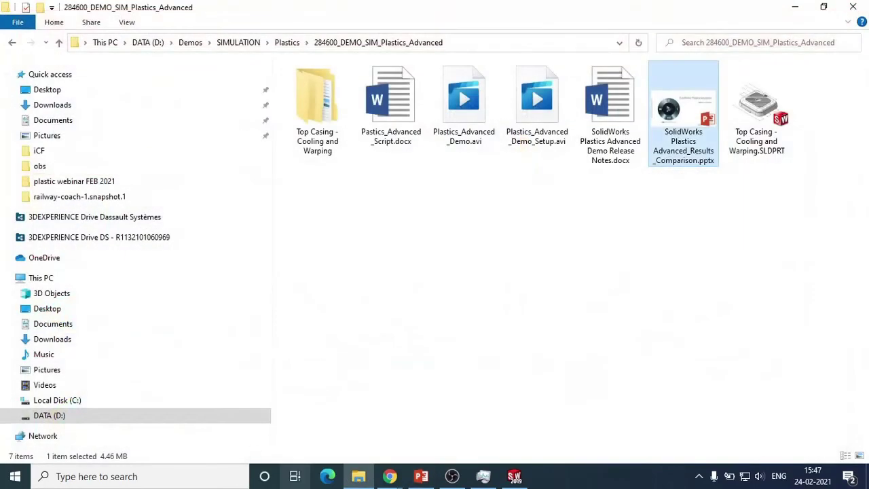
- Switch to SOLIDWORKS, generate the Fill-Pack-Warp summary with Word and PowerPoint output, and accept it to reach the report generator
{"action": "left_click", "coordinate": [514, 476]}
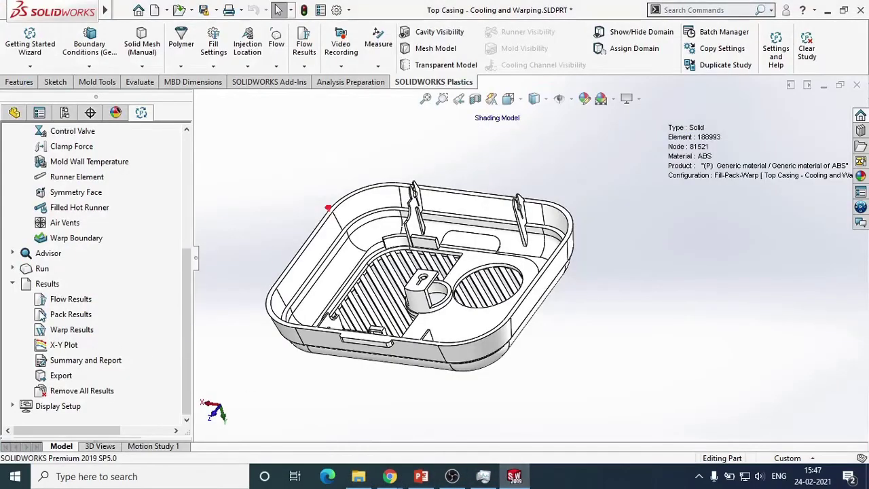
{"action": "right_click", "coordinate": [61, 361]}
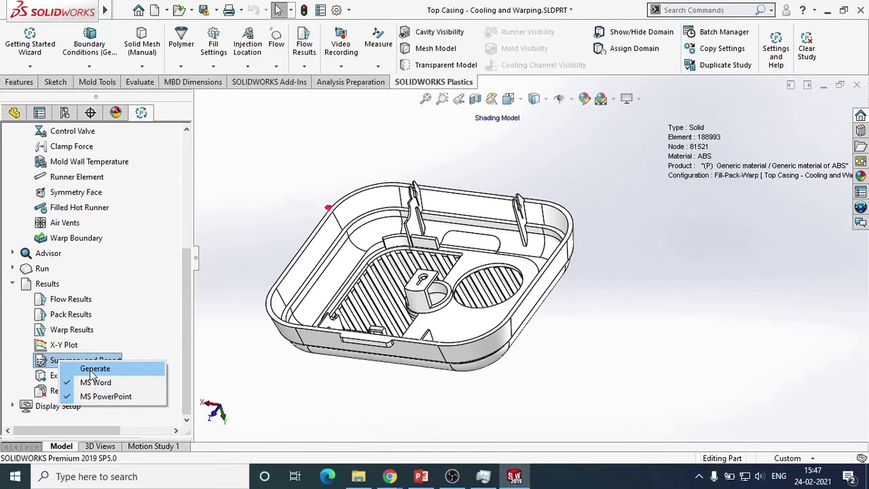
{"action": "left_click", "coordinate": [94, 369]}
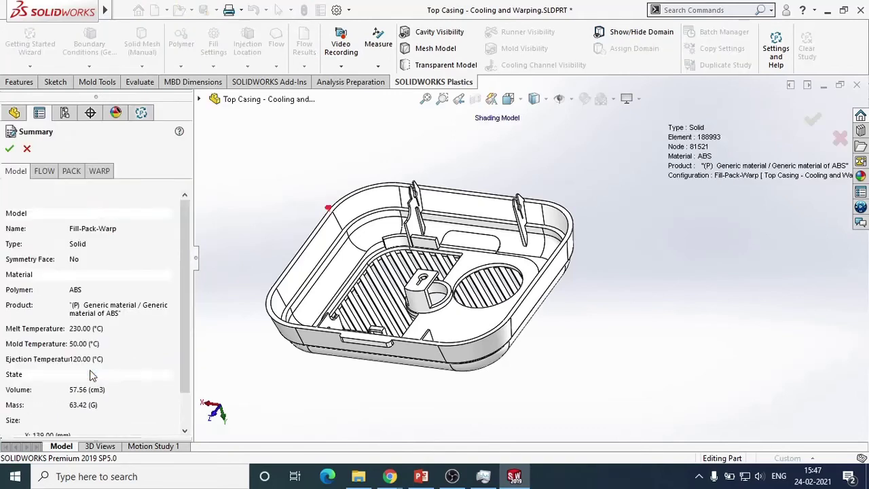
{"action": "left_click", "coordinate": [9, 148]}
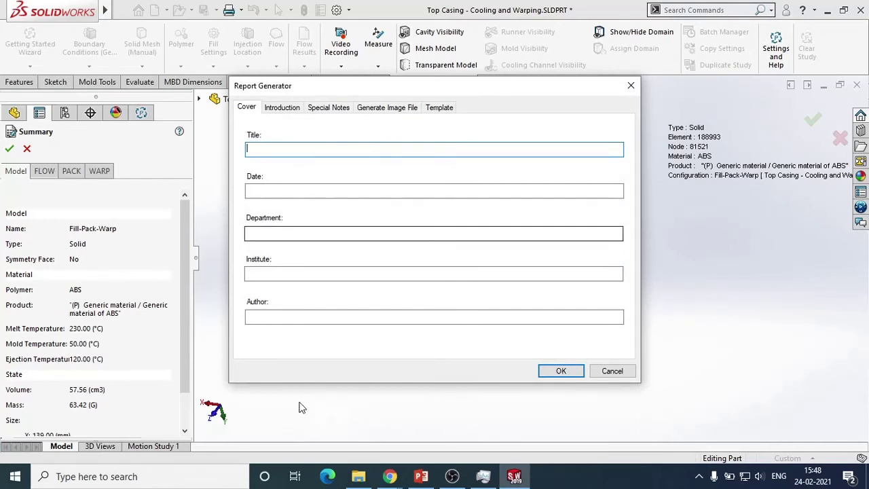
- Select all output images for the report, review the image categories, and generate the report with the Classic template and blank cover and introduction
{"action": "left_click", "coordinate": [278, 110]}
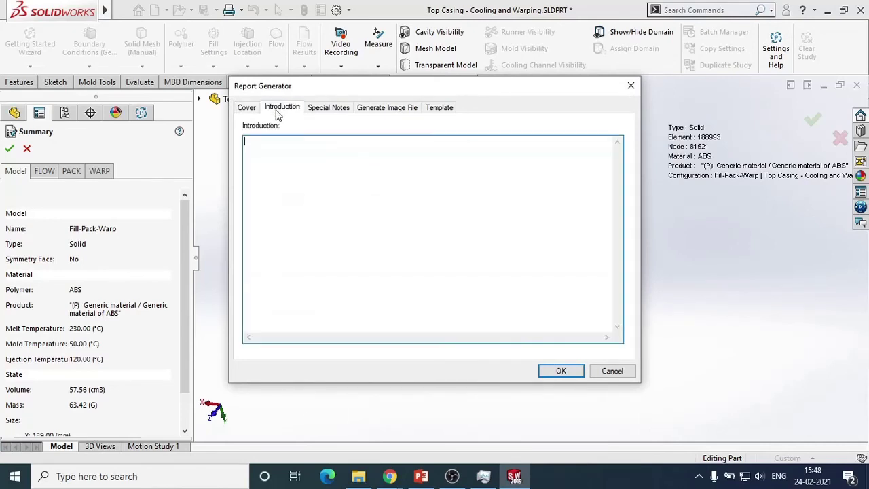
{"action": "left_click", "coordinate": [327, 112]}
{"action": "left_click", "coordinate": [380, 112]}
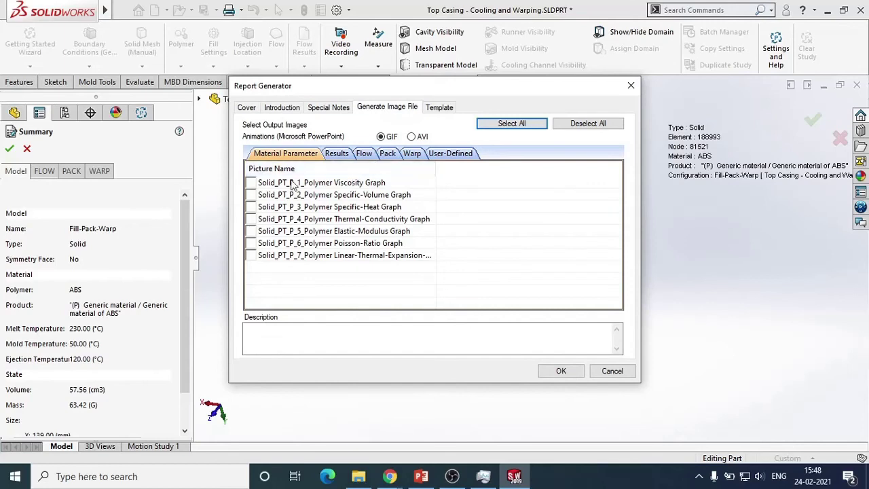
{"action": "left_click", "coordinate": [501, 125]}
{"action": "left_click", "coordinate": [339, 155]}
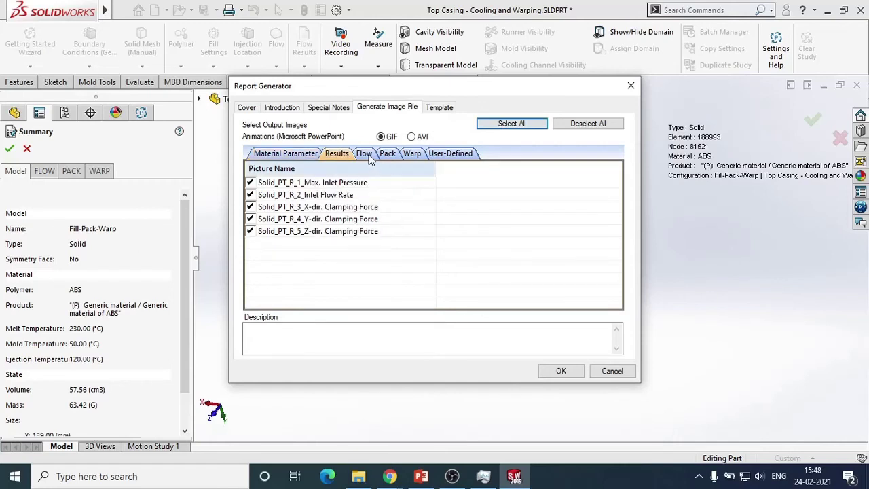
{"action": "left_click", "coordinate": [367, 156]}
{"action": "left_click", "coordinate": [387, 154]}
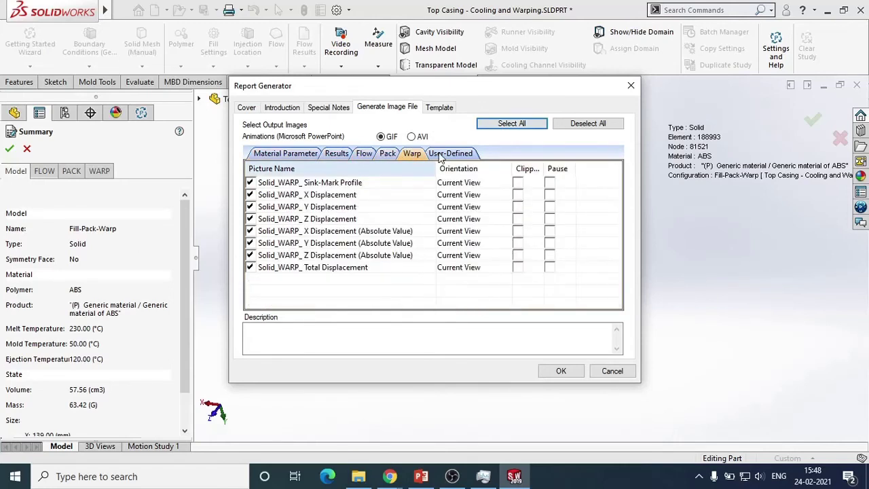
{"action": "left_click", "coordinate": [441, 155]}
{"action": "left_click", "coordinate": [446, 114]}
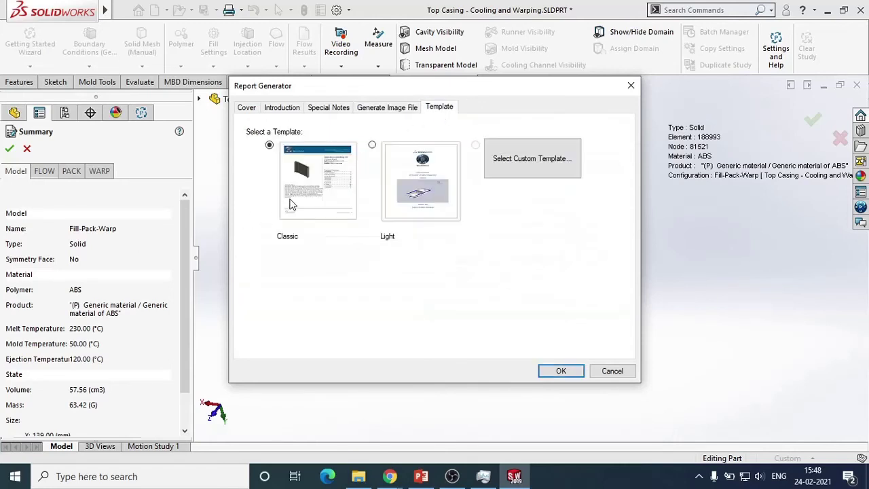
{"action": "left_click", "coordinate": [562, 371]}
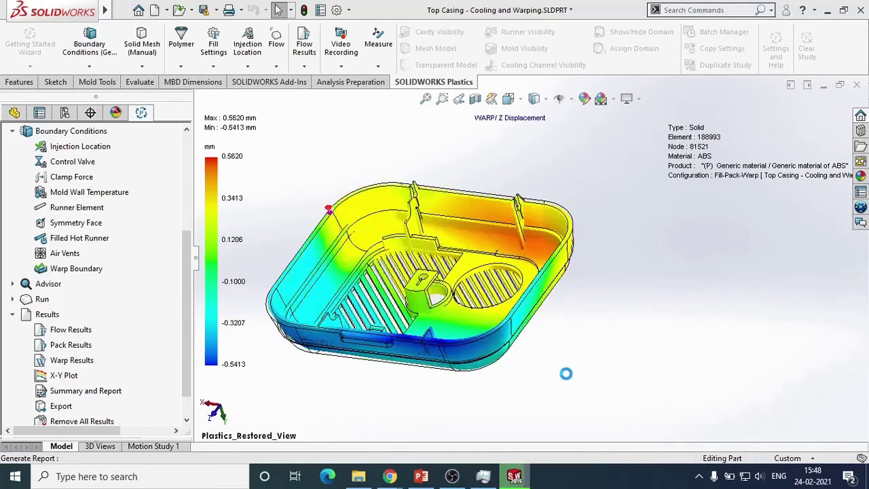
- Check the Google Meet chat in Chrome, dismiss the presenting notification, and switch back to SOLIDWORKS
{"action": "key", "text": "alt+Tab"}
{"action": "key", "text": "alt+Tab"}
{"action": "key", "text": "alt+Tab"}
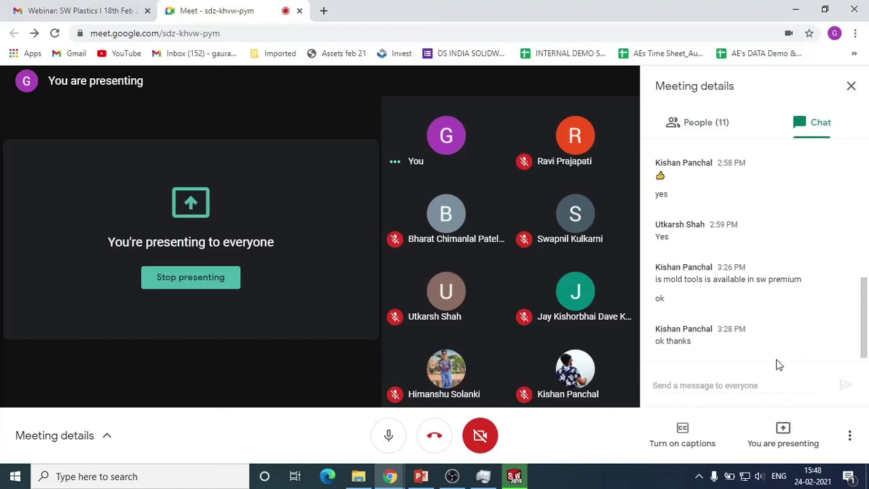
{"action": "key", "text": "alt+Tab"}
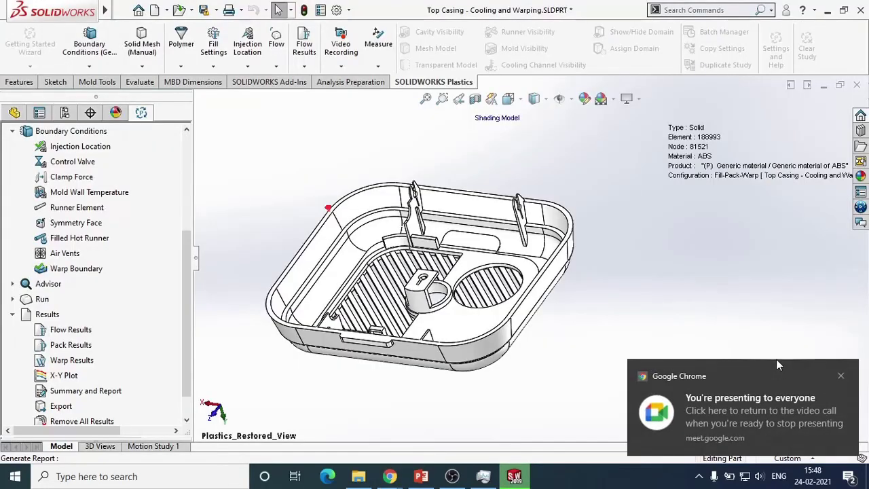
{"action": "left_click", "coordinate": [841, 377]}
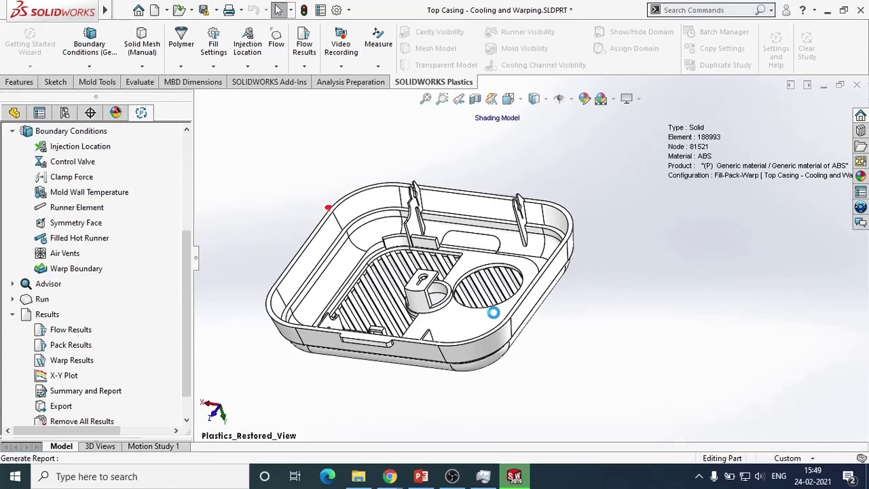
{"action": "key", "text": "alt+Tab"}
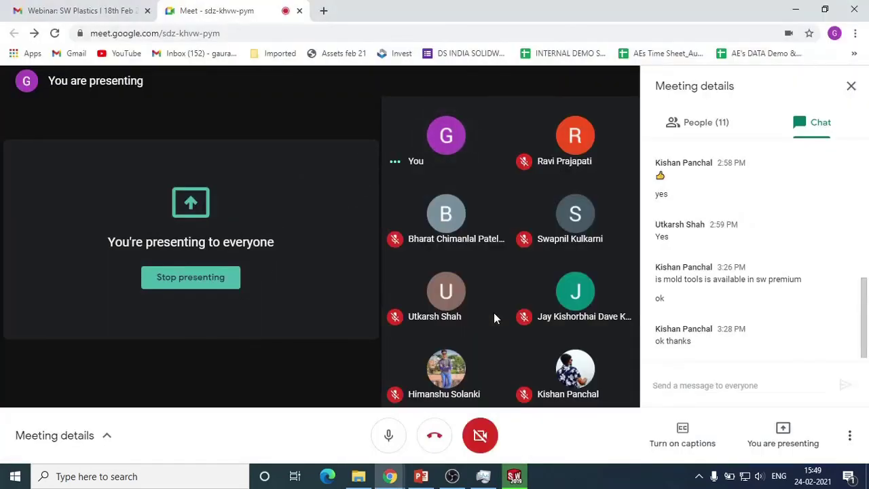
{"action": "key", "text": "alt+Tab"}
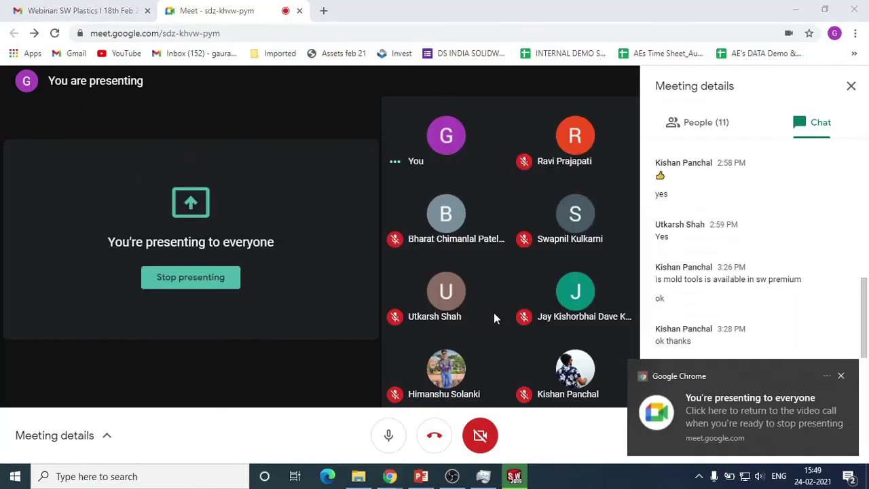
{"action": "key", "text": "alt+Tab"}
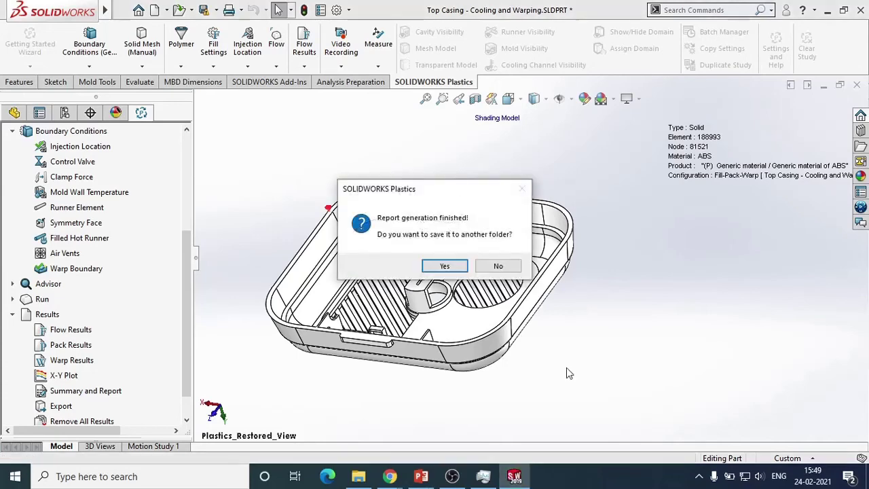
- Cancel saving the report to another folder and open the generated report as an MS PowerPoint presentation
{"action": "left_click", "coordinate": [445, 266]}
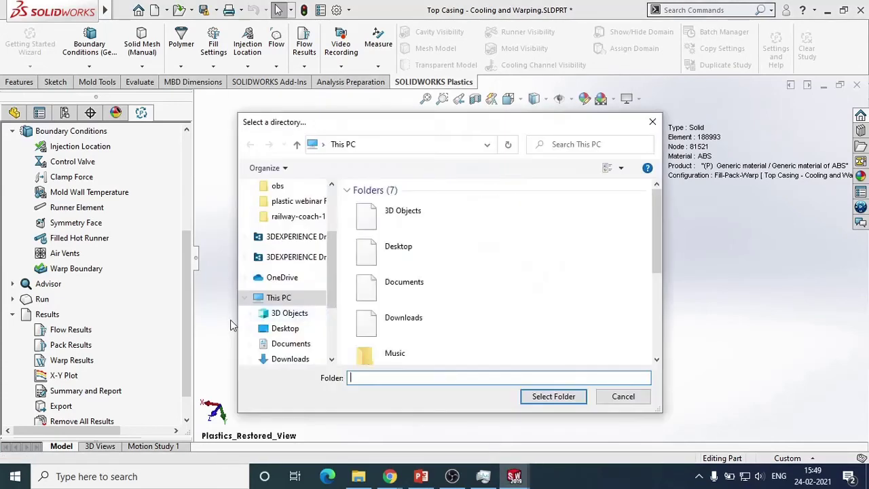
{"action": "left_click", "coordinate": [623, 396]}
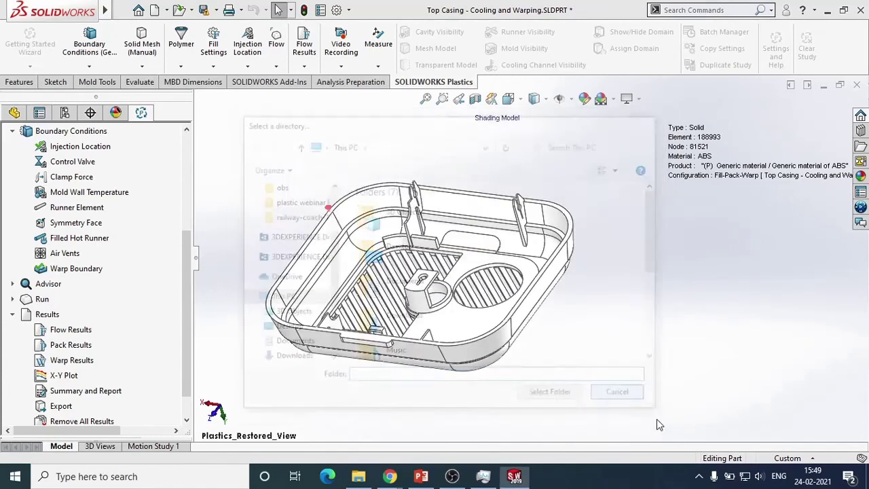
{"action": "scroll", "coordinate": [186, 304], "scroll_direction": "down", "scroll_amount": 1}
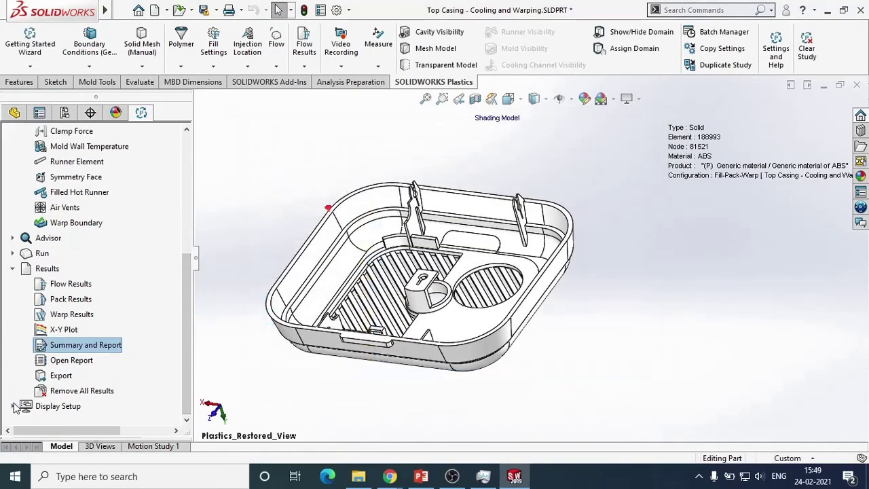
{"action": "left_click", "coordinate": [71, 360]}
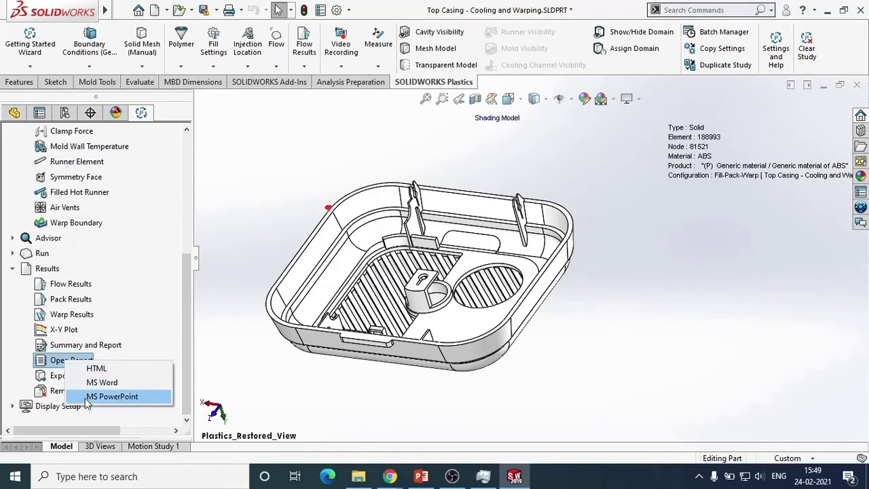
{"action": "left_click", "coordinate": [112, 396]}
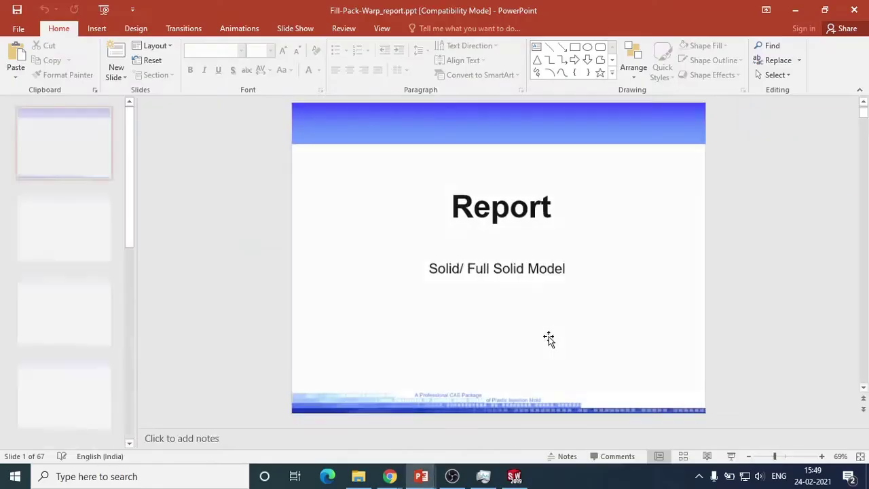
- Examine the content, model information, process condition and result summary slides of Fill-Pack-Warp_report.ppt
{"action": "scroll", "coordinate": [759, 299], "scroll_direction": "down", "scroll_amount": 1}
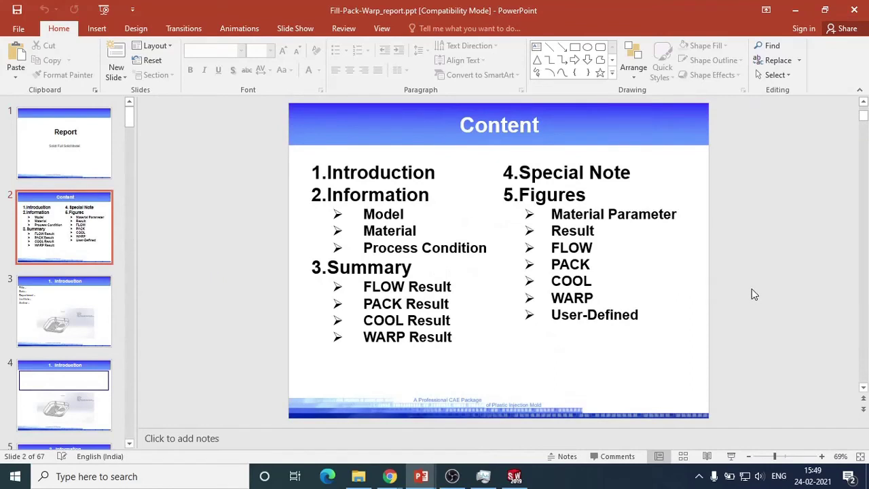
{"action": "scroll", "coordinate": [752, 294], "scroll_direction": "down", "scroll_amount": 1}
{"action": "left_click", "coordinate": [43, 224]}
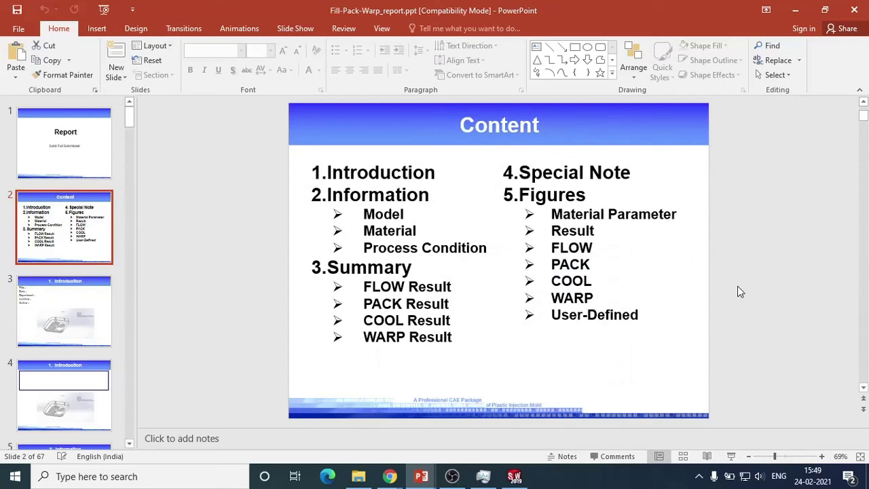
{"action": "scroll", "coordinate": [738, 287], "scroll_direction": "down", "scroll_amount": 4}
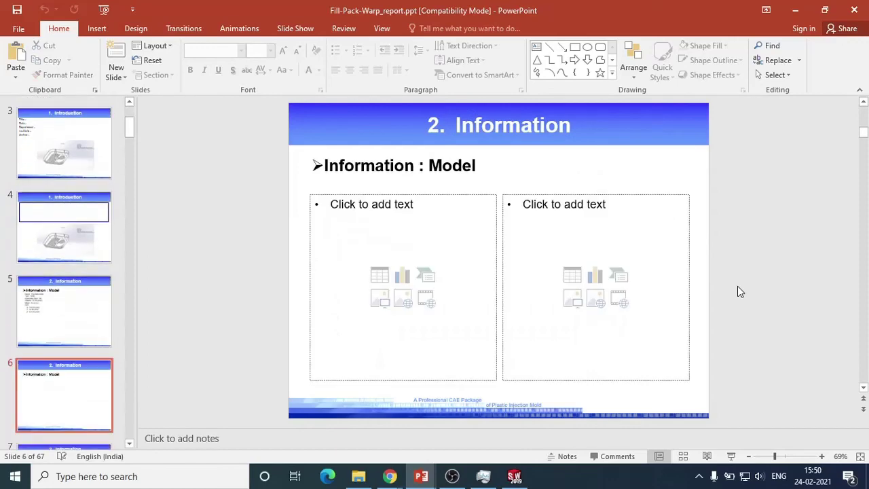
{"action": "scroll", "coordinate": [737, 286], "scroll_direction": "down", "scroll_amount": 2}
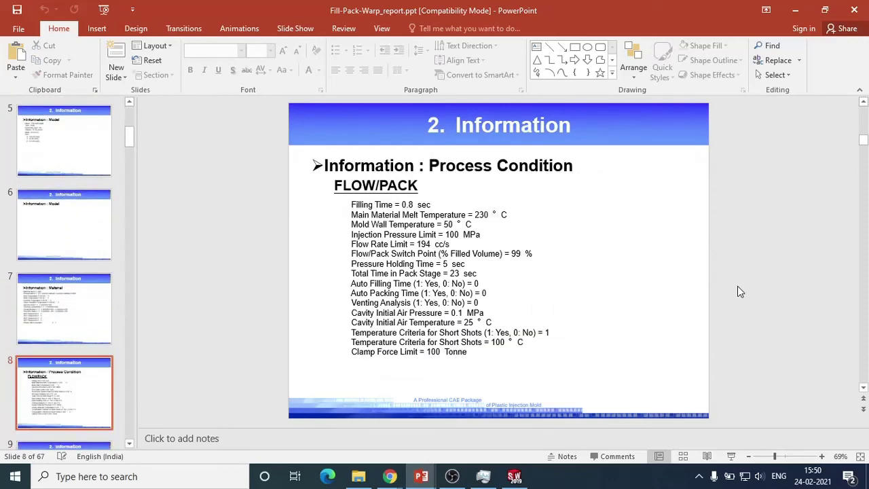
{"action": "scroll", "coordinate": [740, 288], "scroll_direction": "down", "scroll_amount": 6}
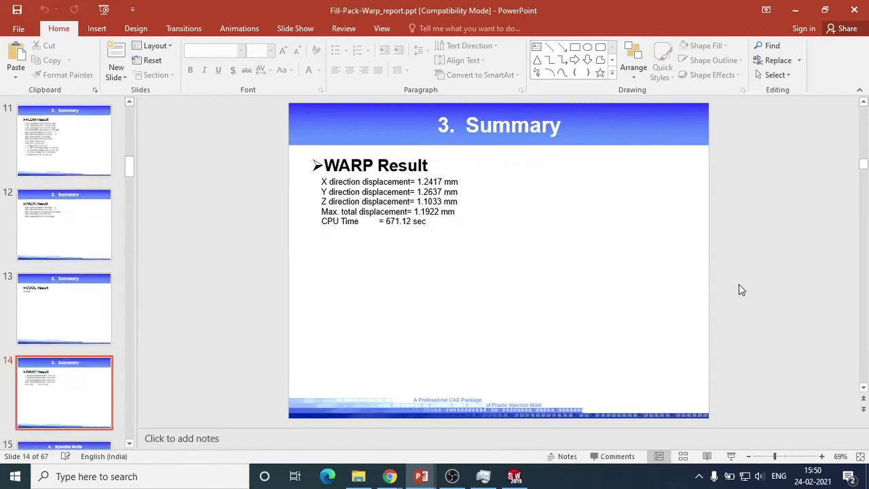
- Browse the material parameter, result, flow and remaining figure slides through to the last slide, and close the report
{"action": "scroll", "coordinate": [740, 286], "scroll_direction": "down", "scroll_amount": 6}
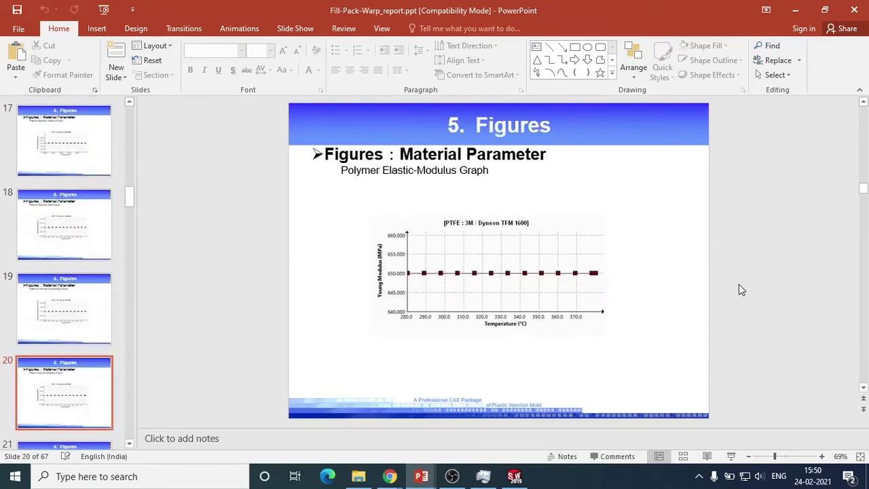
{"action": "scroll", "coordinate": [740, 285], "scroll_direction": "down", "scroll_amount": 3}
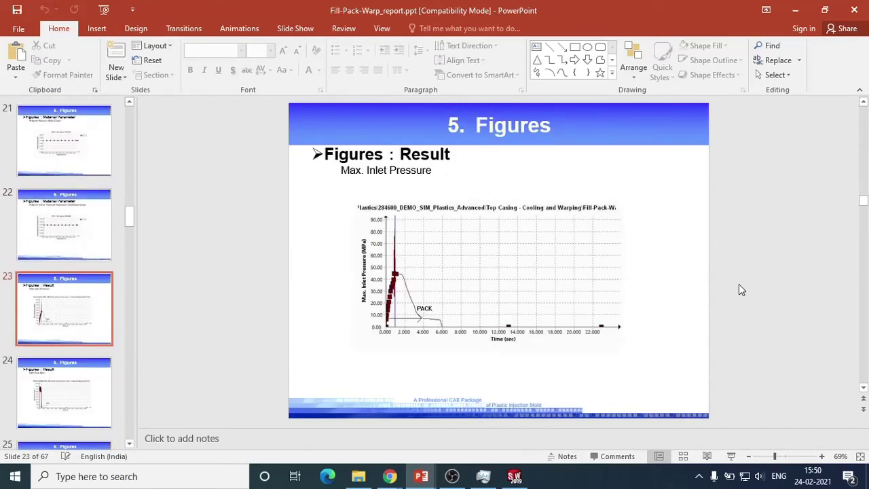
{"action": "scroll", "coordinate": [740, 289], "scroll_direction": "down", "scroll_amount": 7}
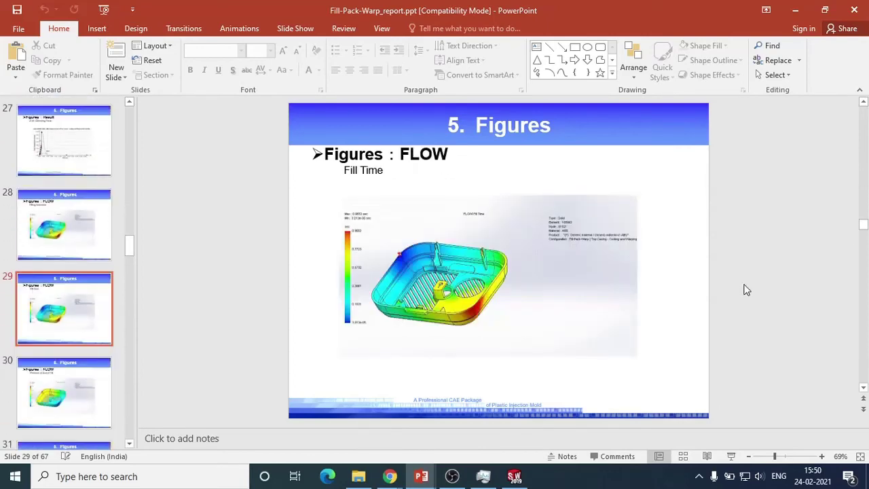
{"action": "scroll", "coordinate": [747, 290], "scroll_direction": "down", "scroll_amount": 4}
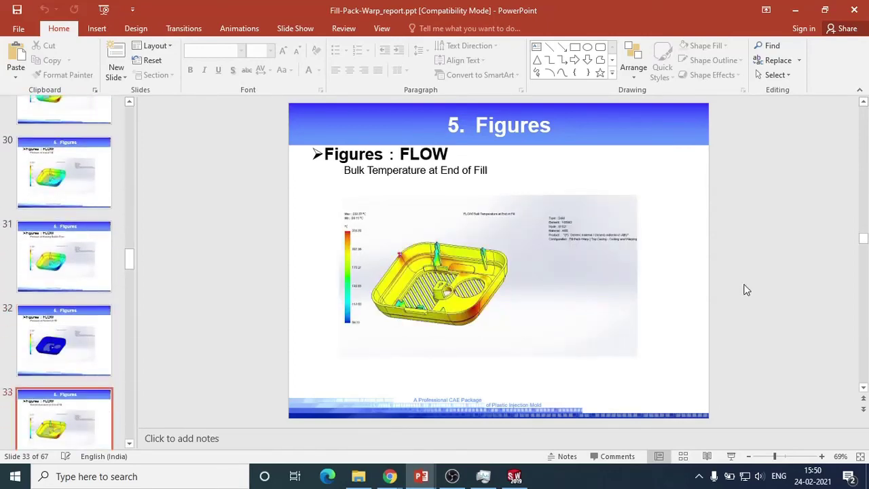
{"action": "scroll", "coordinate": [751, 290], "scroll_direction": "down", "scroll_amount": 1}
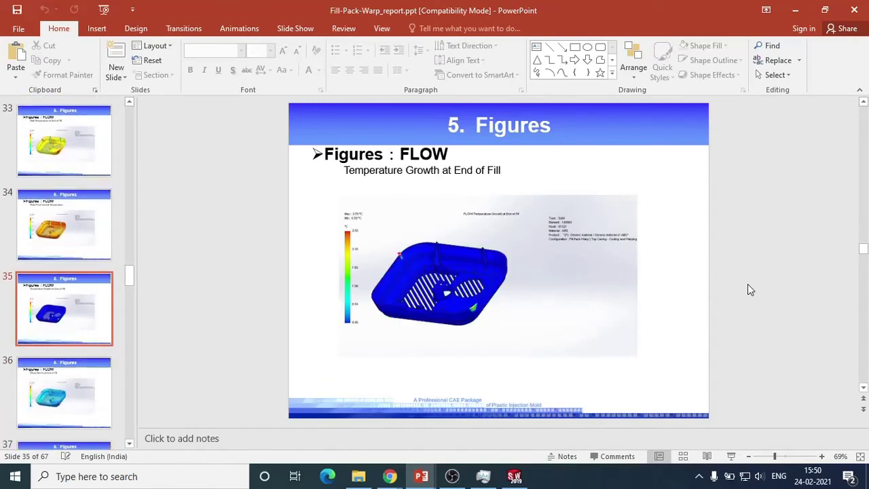
{"action": "scroll", "coordinate": [749, 287], "scroll_direction": "down", "scroll_amount": 4}
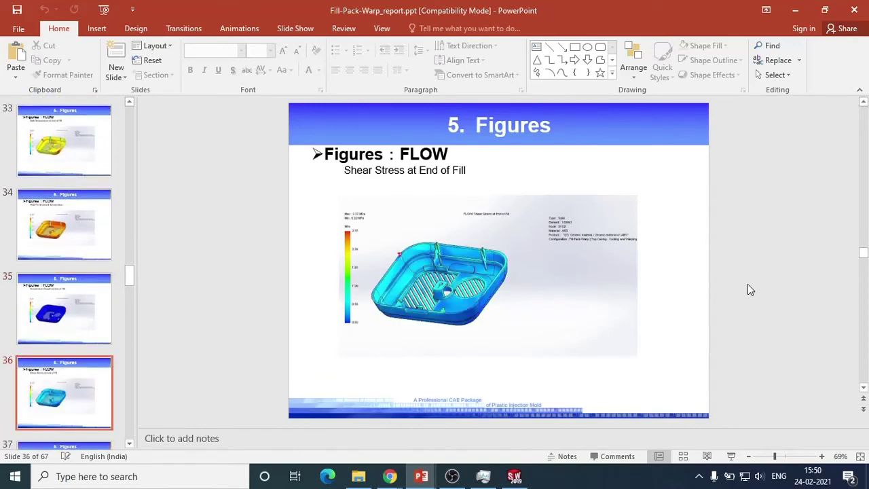
{"action": "scroll", "coordinate": [748, 284], "scroll_direction": "down", "scroll_amount": 5}
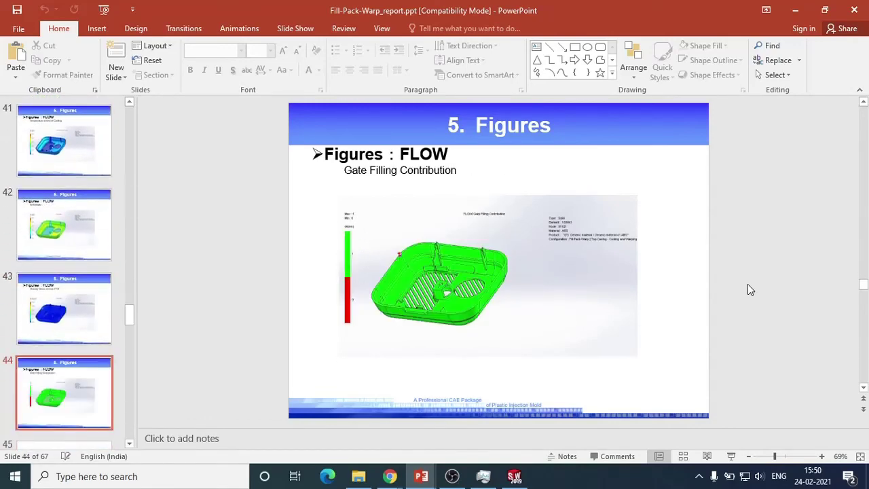
{"action": "left_click_drag", "start_coordinate": [864, 286], "coordinate": [864, 304]}
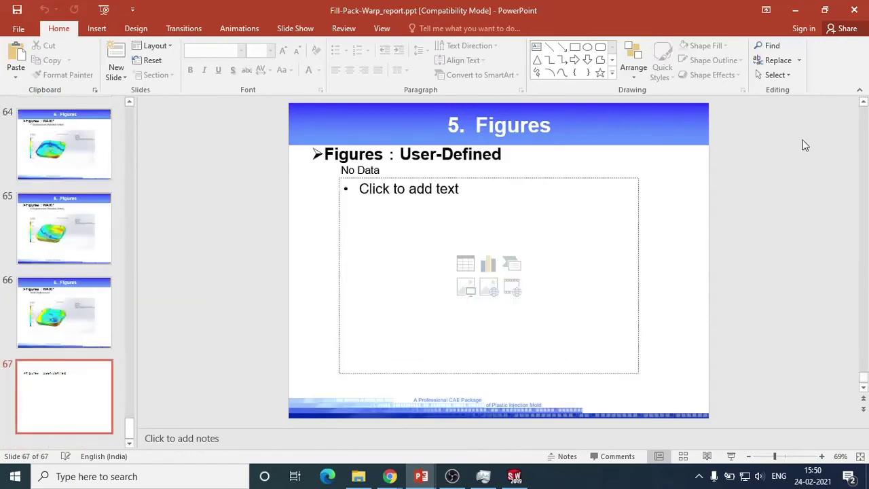
{"action": "left_click", "coordinate": [854, 9]}
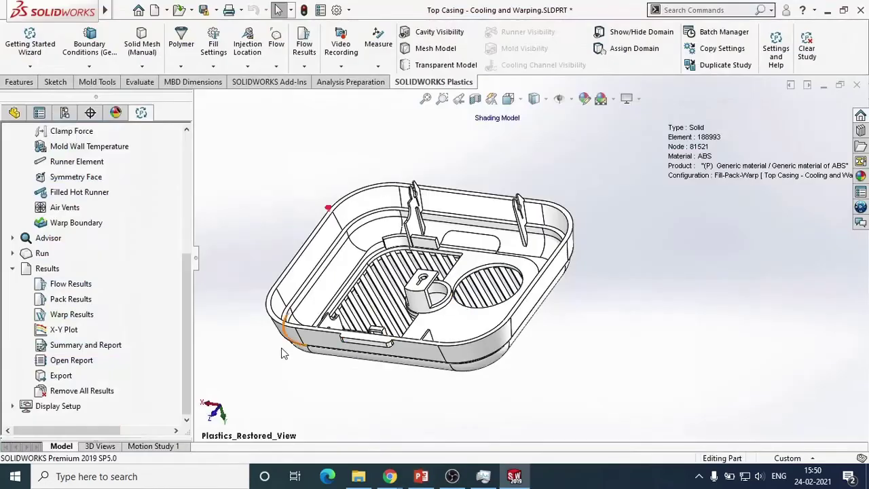
- Open the generated report as a Word document, skim its title page, contents and opening pages, and close it
{"action": "left_click", "coordinate": [60, 360]}
{"action": "left_click", "coordinate": [90, 382]}
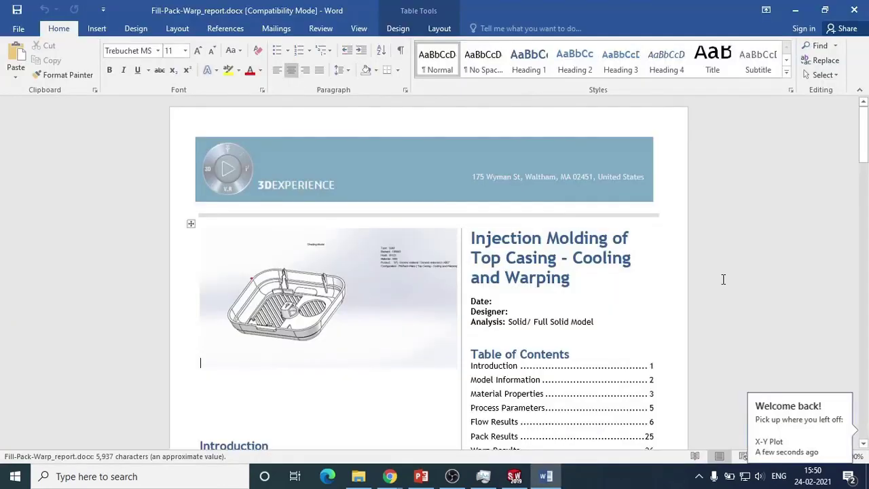
{"action": "scroll", "coordinate": [743, 279], "scroll_direction": "down", "scroll_amount": 3}
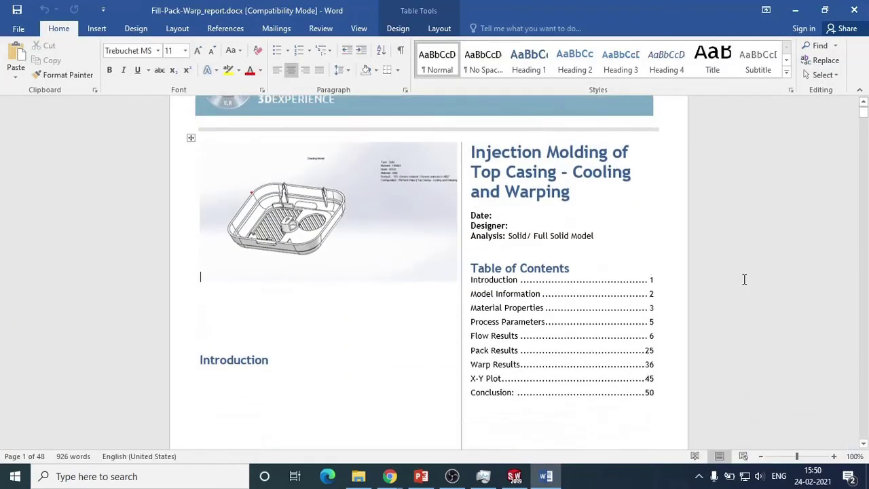
{"action": "scroll", "coordinate": [744, 279], "scroll_direction": "down", "scroll_amount": 10}
{"action": "left_click_drag", "start_coordinate": [863, 117], "coordinate": [863, 205]}
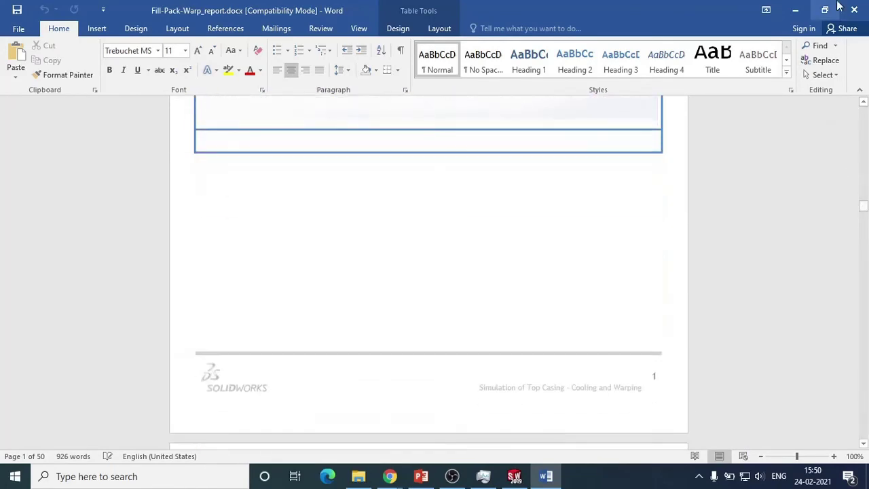
{"action": "left_click", "coordinate": [796, 10]}
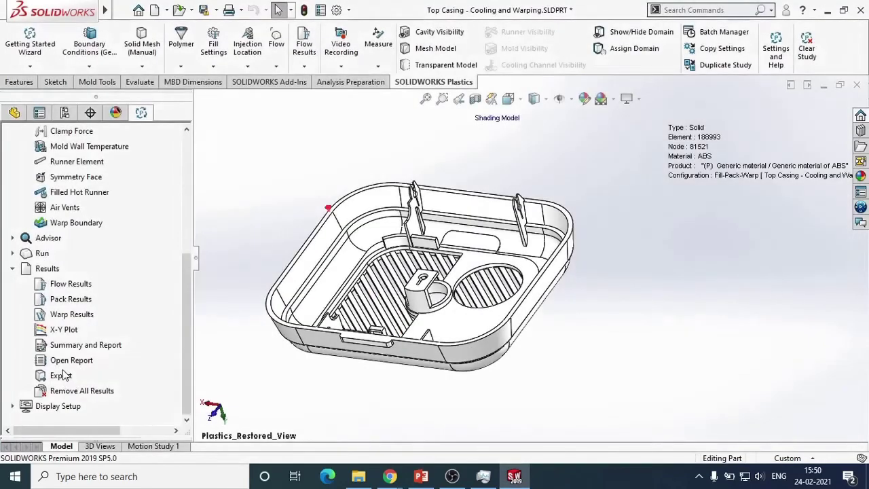
- Open the report as an HTML page in Internet Explorer, accept the recommended security and compatibility settings, dismiss the add-ons notice, and maximize the report
{"action": "right_click", "coordinate": [68, 360]}
{"action": "left_click", "coordinate": [96, 369]}
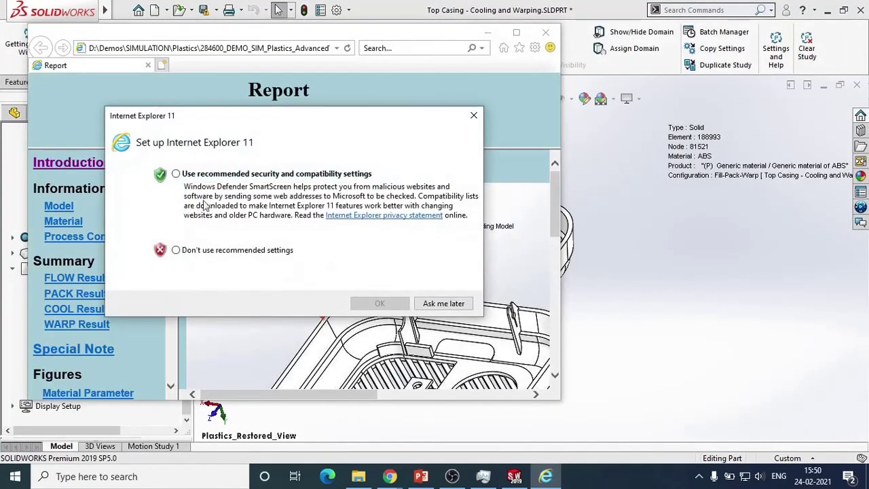
{"action": "left_click", "coordinate": [176, 174]}
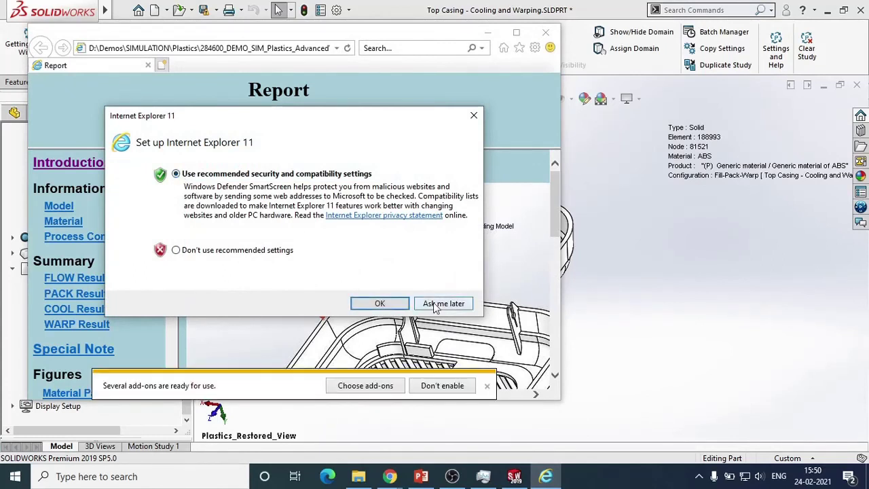
{"action": "left_click", "coordinate": [393, 306]}
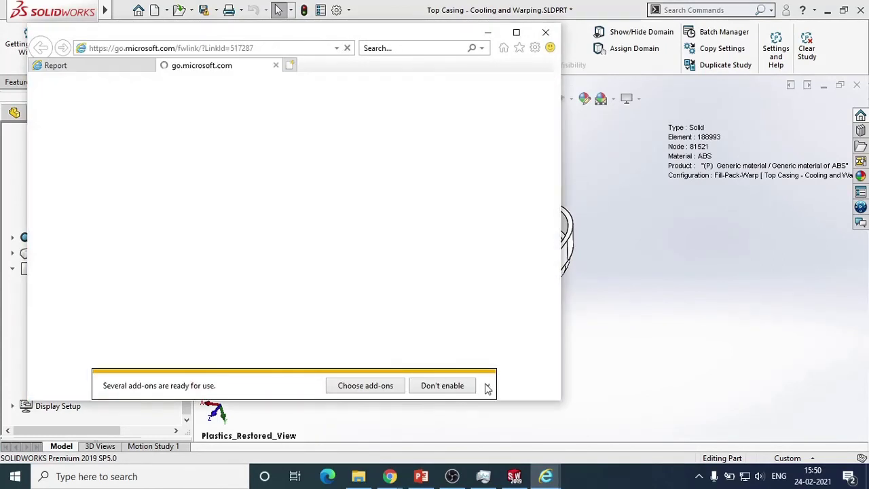
{"action": "left_click", "coordinate": [487, 386]}
{"action": "left_click", "coordinate": [144, 66]}
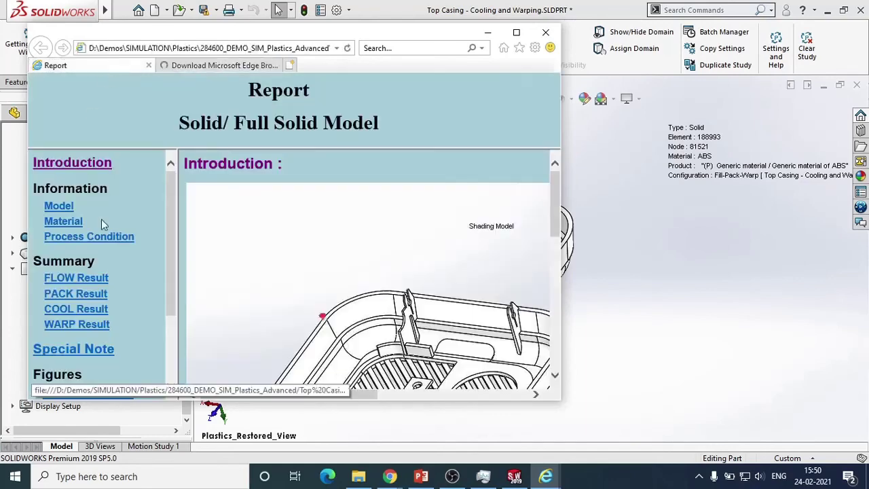
{"action": "left_click", "coordinate": [516, 32]}
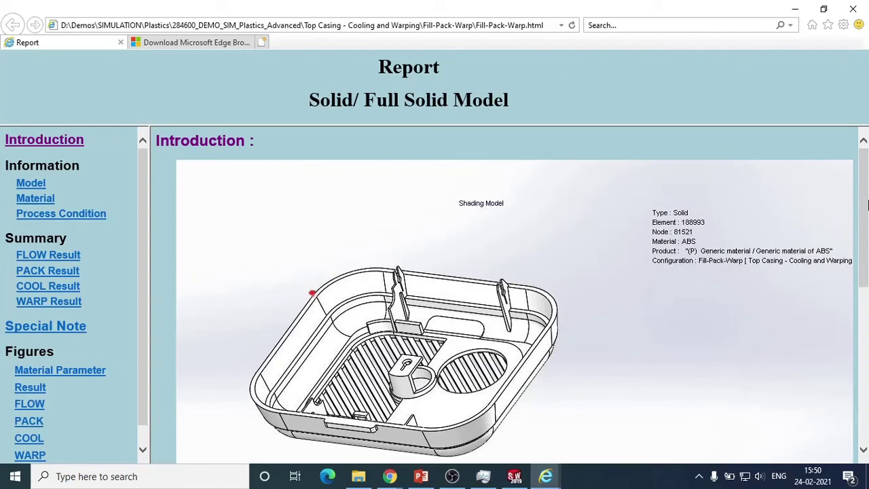
- Examine the HTML report's introduction, its model, material and process condition information, the flow, pack, cool and warp summaries, and the special note
{"action": "scroll", "coordinate": [862, 206], "scroll_direction": "down", "scroll_amount": 1}
{"action": "scroll", "coordinate": [862, 205], "scroll_direction": "up", "scroll_amount": 1}
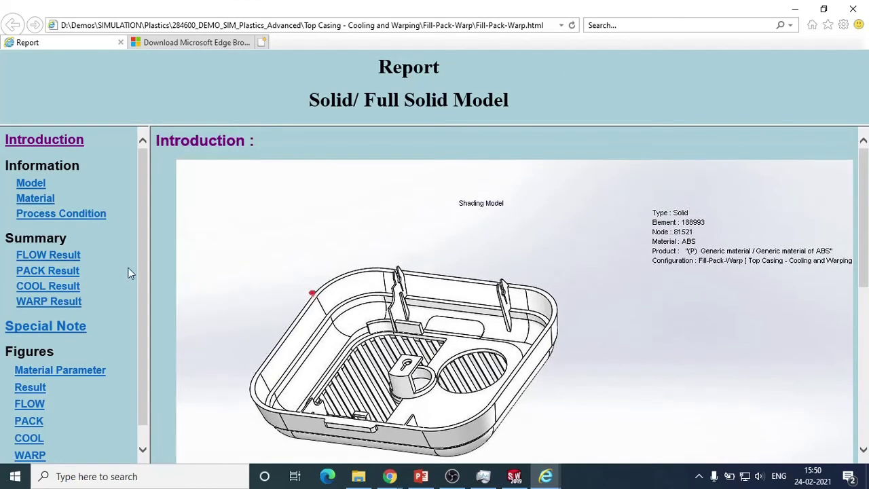
{"action": "left_click", "coordinate": [25, 185]}
{"action": "left_click", "coordinate": [30, 198]}
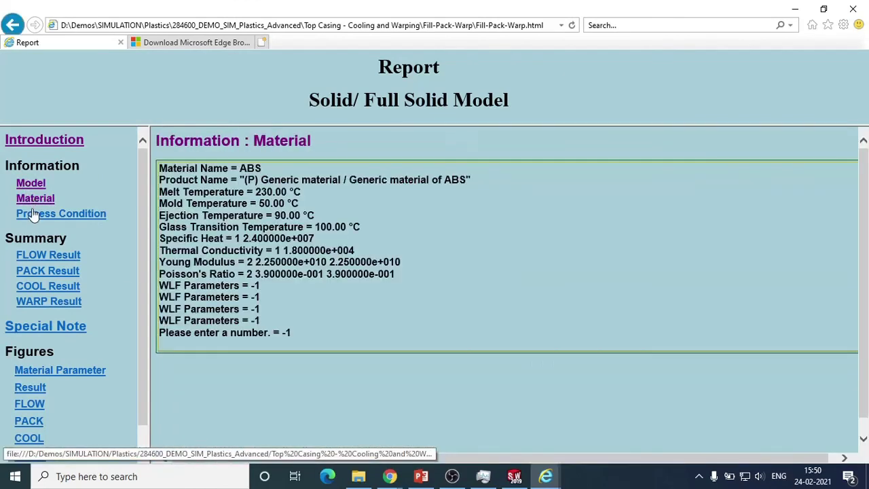
{"action": "left_click", "coordinate": [34, 215]}
{"action": "left_click", "coordinate": [35, 256]}
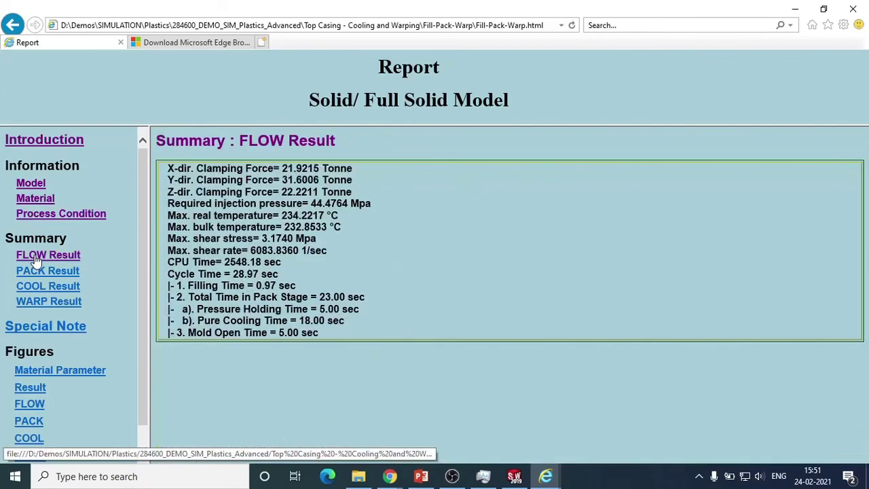
{"action": "left_click", "coordinate": [37, 272]}
{"action": "left_click", "coordinate": [37, 287]}
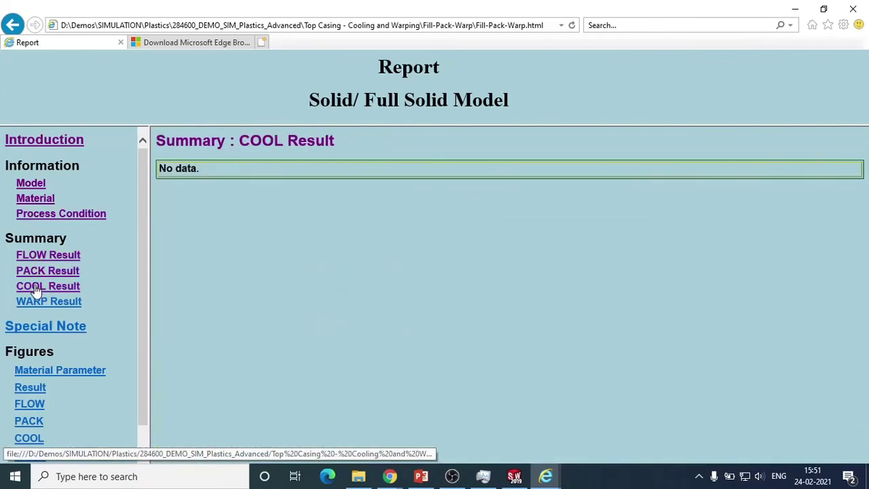
{"action": "left_click", "coordinate": [36, 302]}
{"action": "left_click", "coordinate": [34, 328]}
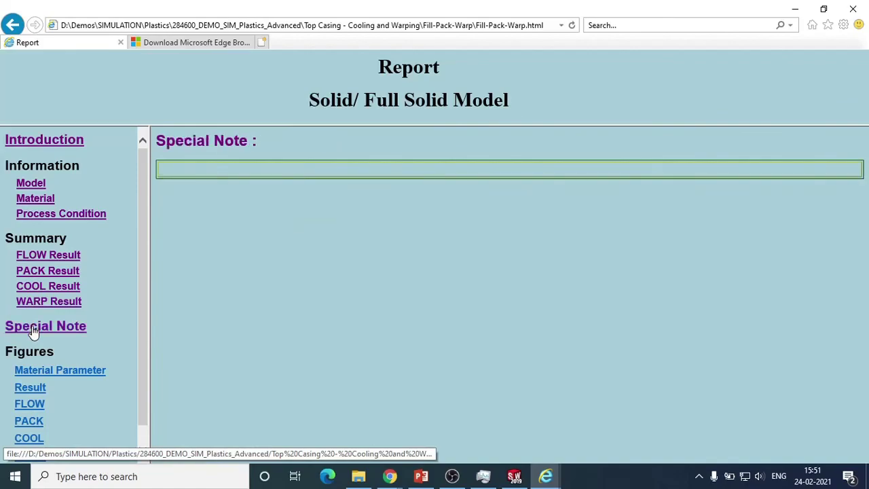
- Browse the report's material parameter, result, FLOW and WARP figures
{"action": "left_click", "coordinate": [37, 373]}
{"action": "left_click", "coordinate": [33, 372]}
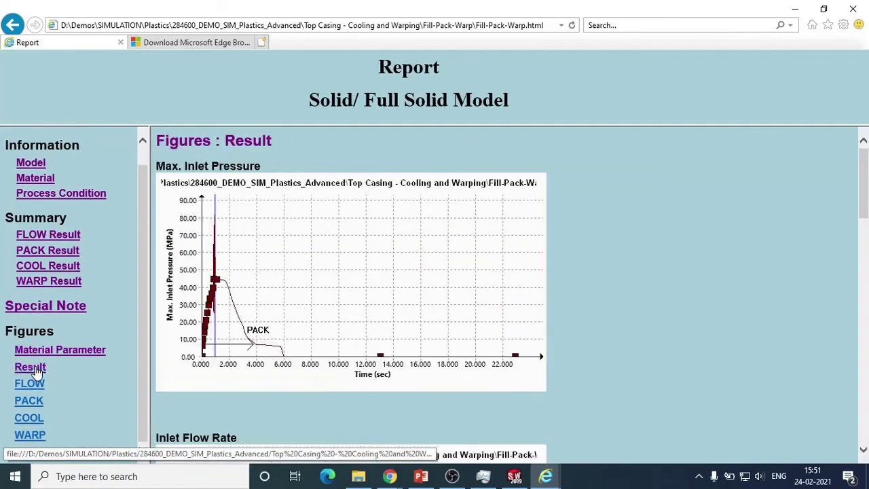
{"action": "left_click", "coordinate": [30, 384]}
{"action": "scroll", "coordinate": [520, 317], "scroll_direction": "down", "scroll_amount": 15}
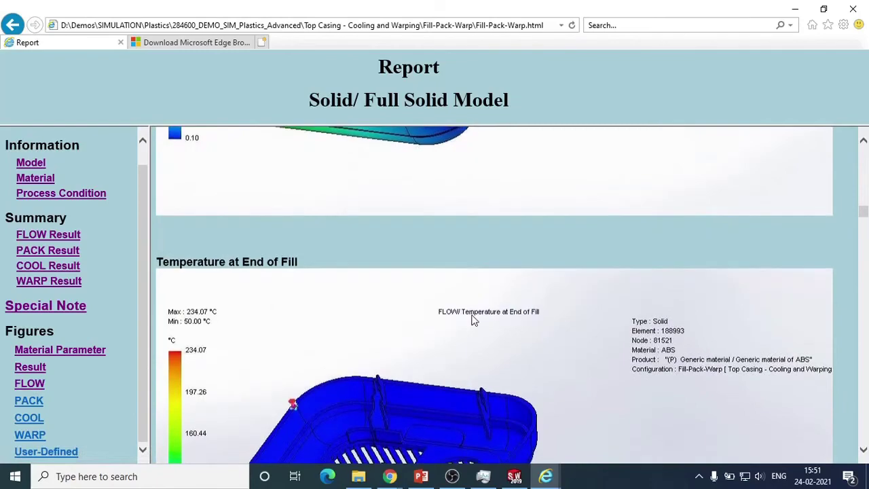
{"action": "left_click", "coordinate": [29, 435]}
{"action": "scroll", "coordinate": [421, 311], "scroll_direction": "down", "scroll_amount": 5}
{"action": "scroll", "coordinate": [437, 312], "scroll_direction": "down", "scroll_amount": 10}
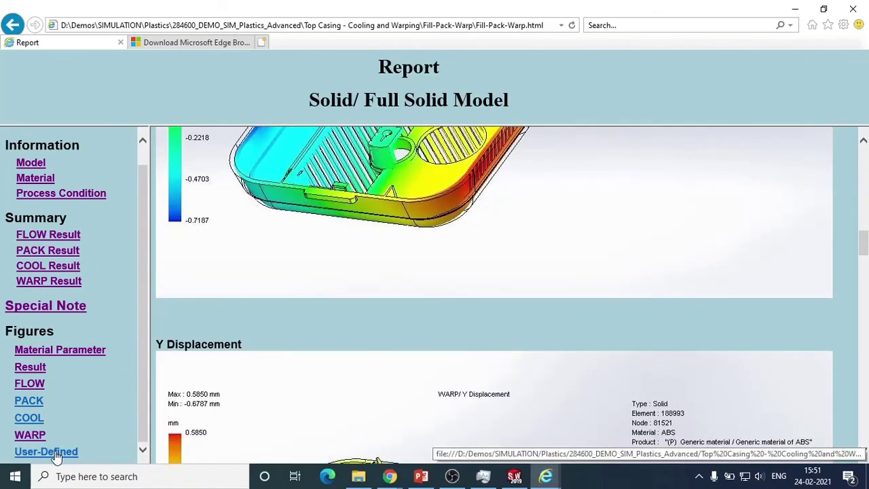
- Check the User-Defined and PACK figures in the report, and close all Internet Explorer tabs
{"action": "left_click", "coordinate": [57, 452]}
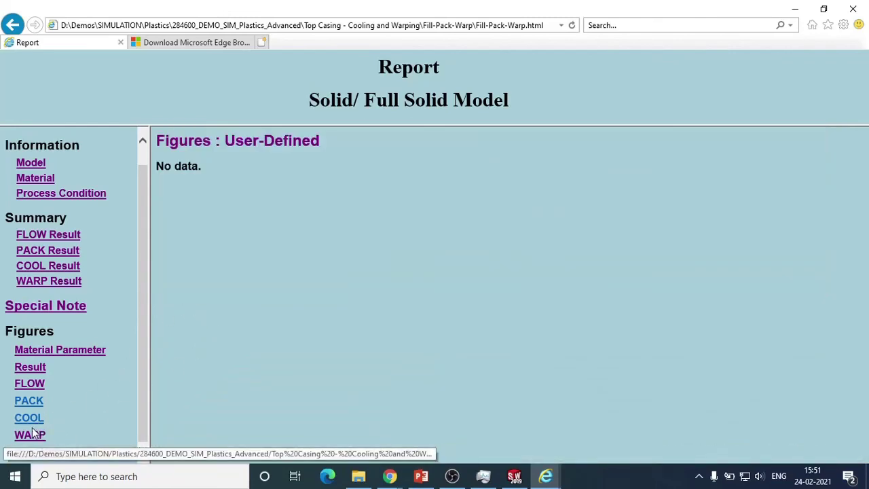
{"action": "left_click", "coordinate": [28, 401]}
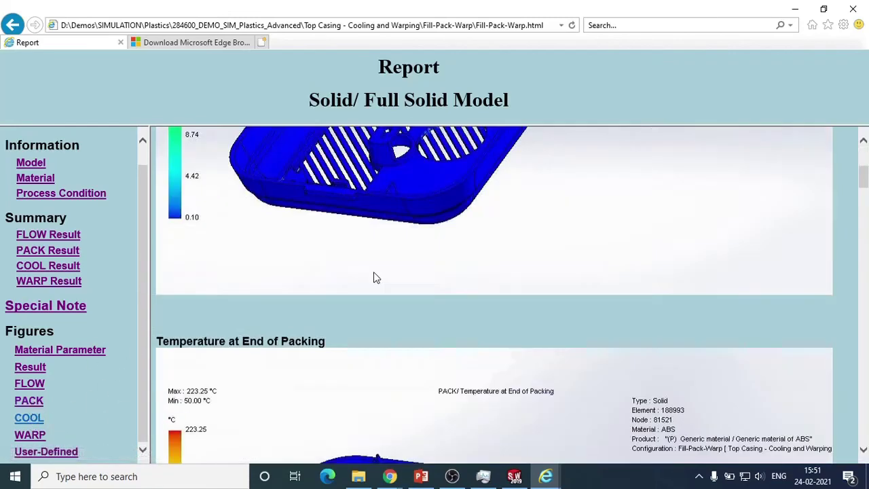
{"action": "scroll", "coordinate": [377, 275], "scroll_direction": "down", "scroll_amount": 5}
{"action": "left_click", "coordinate": [853, 9]}
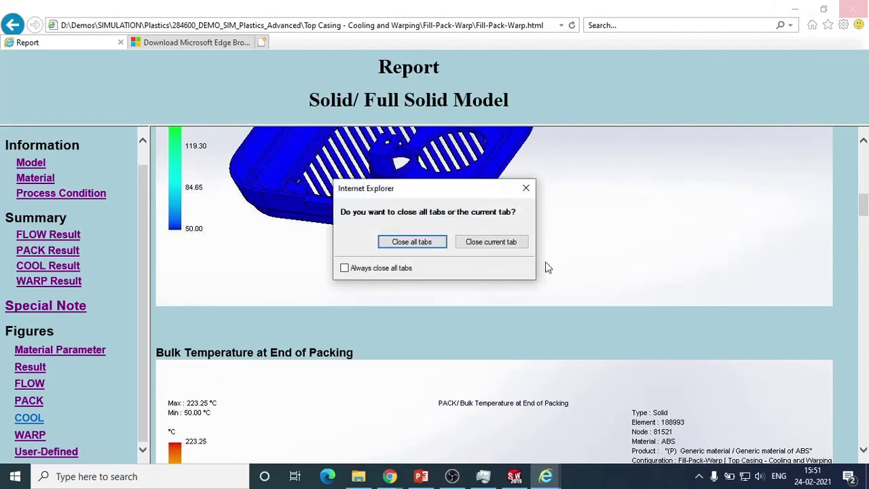
{"action": "left_click", "coordinate": [430, 243]}
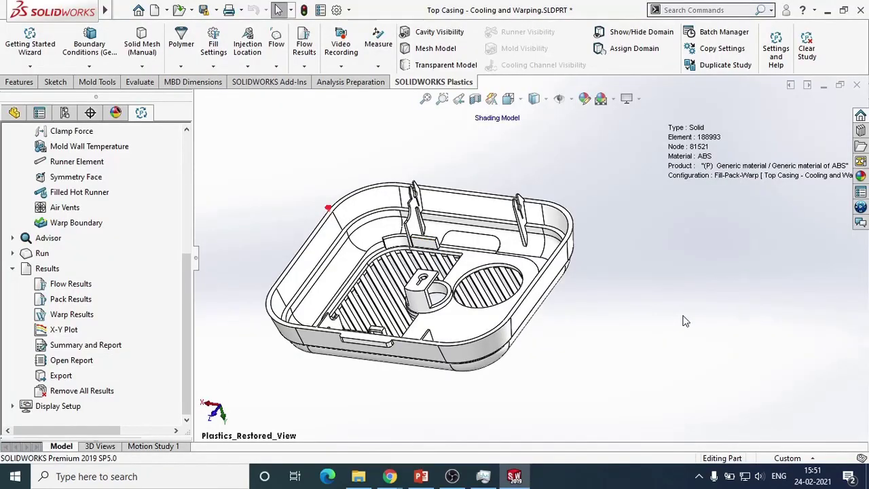
- Switch to the SOLIDWORKS Plastics Feb 2021.pptx presentation in PowerPoint, start the slide show from slide 17, and advance to the Benefits of SOLIDWORKS Plastics slide
{"action": "key", "text": "alt+Tab"}
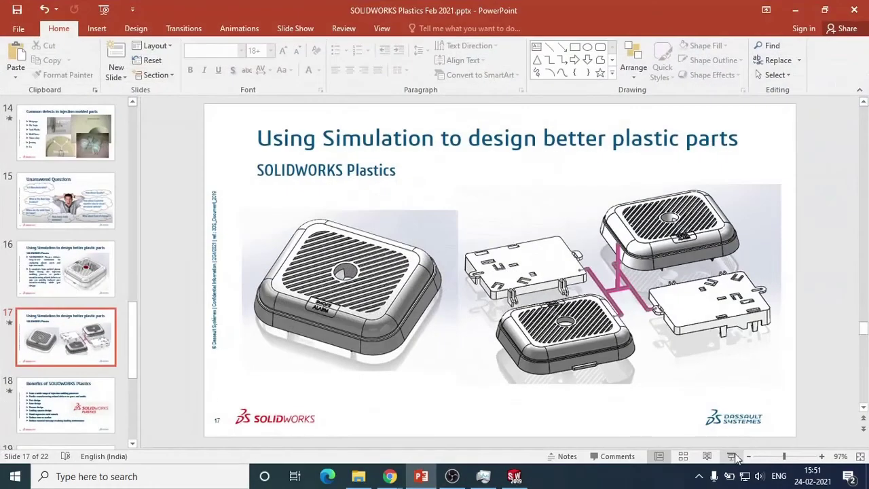
{"action": "left_click", "coordinate": [737, 456]}
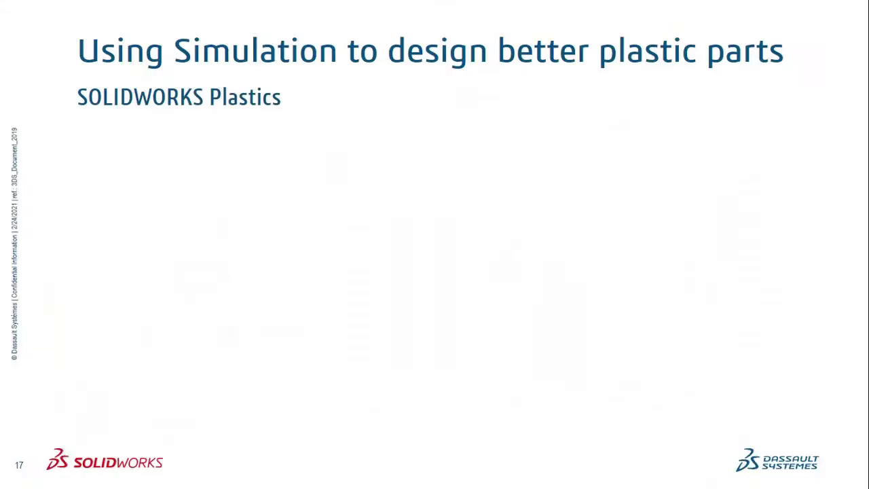
{"action": "key", "text": "Right"}
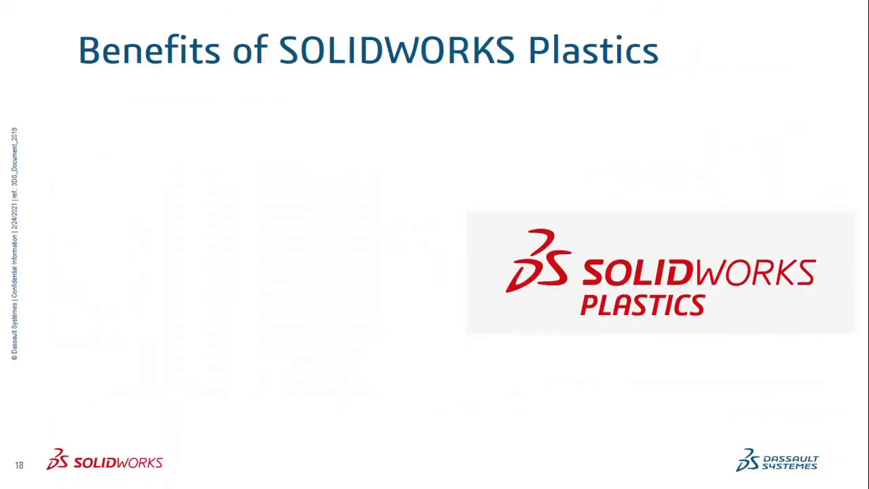